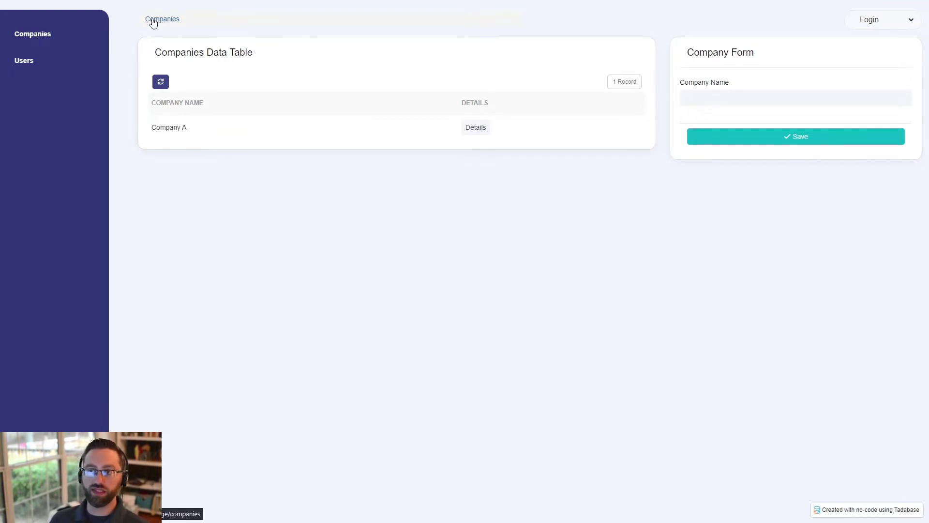
- Open Company A's Record Video job and add a task named Test Task 1, checking its linked company
left_click(475, 131)
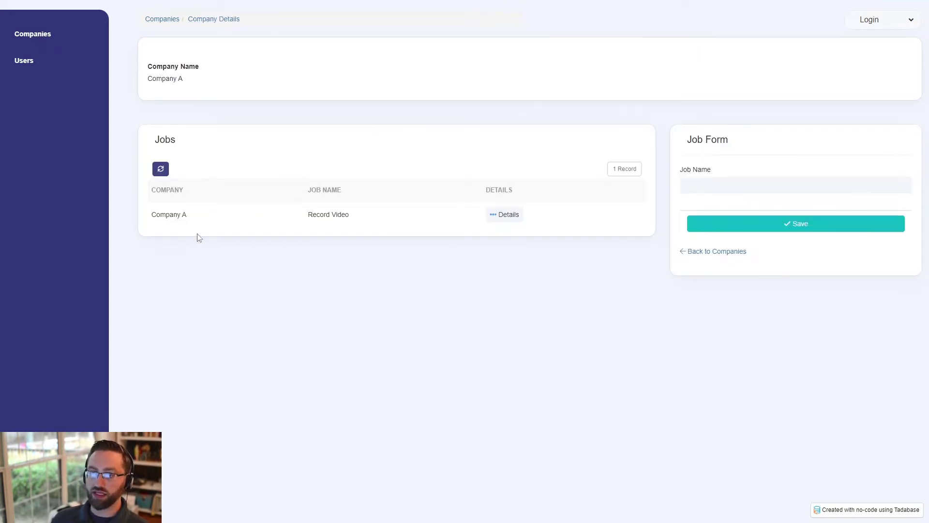
left_click(495, 216)
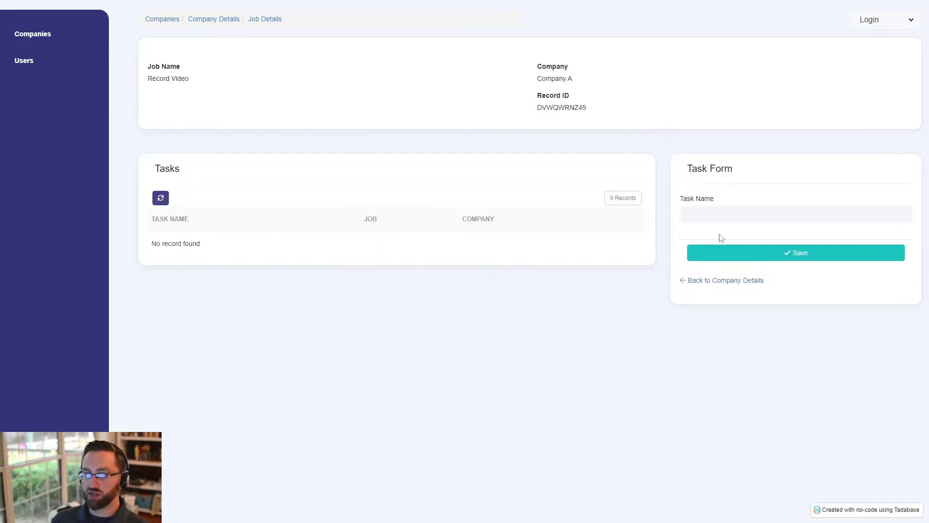
left_click(729, 217)
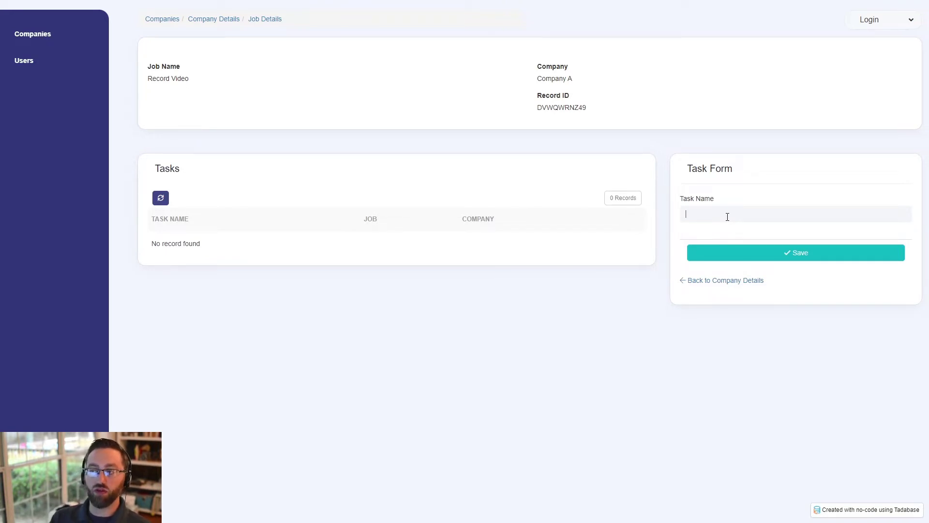
type("Test Task 1")
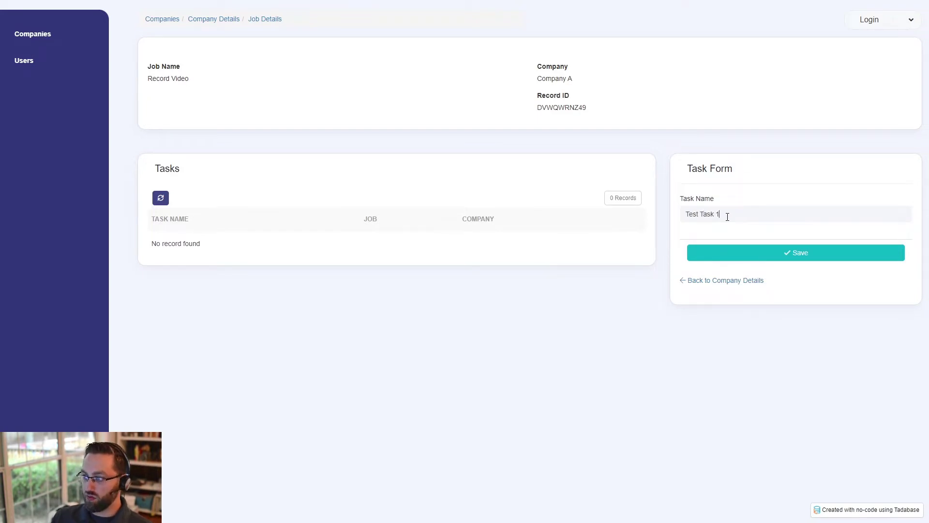
left_click(727, 249)
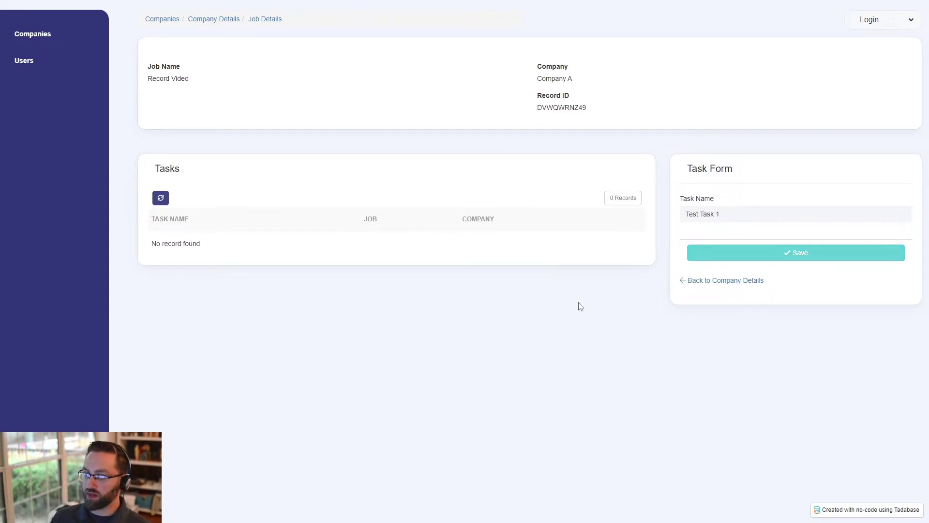
left_click_drag(549, 249, 493, 245)
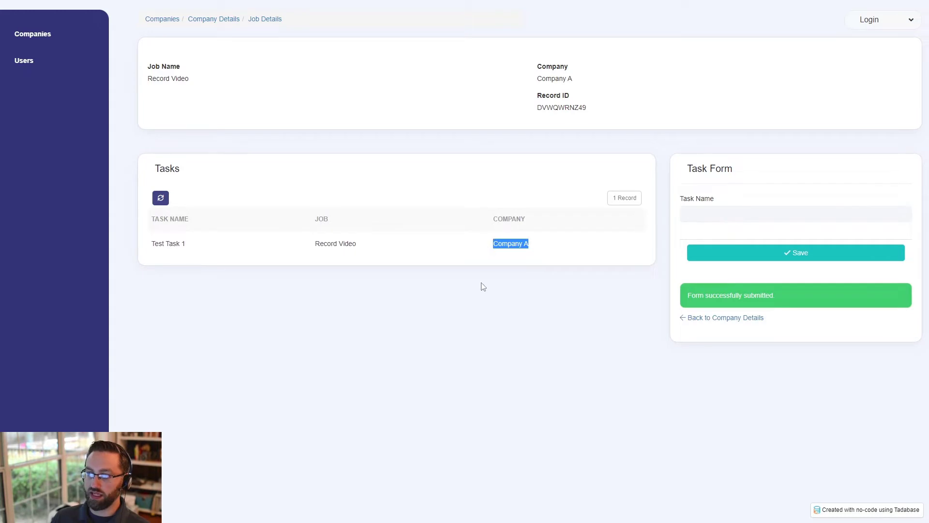
- Add a second task named Test Task 2 to the Record Video job
left_click(702, 215)
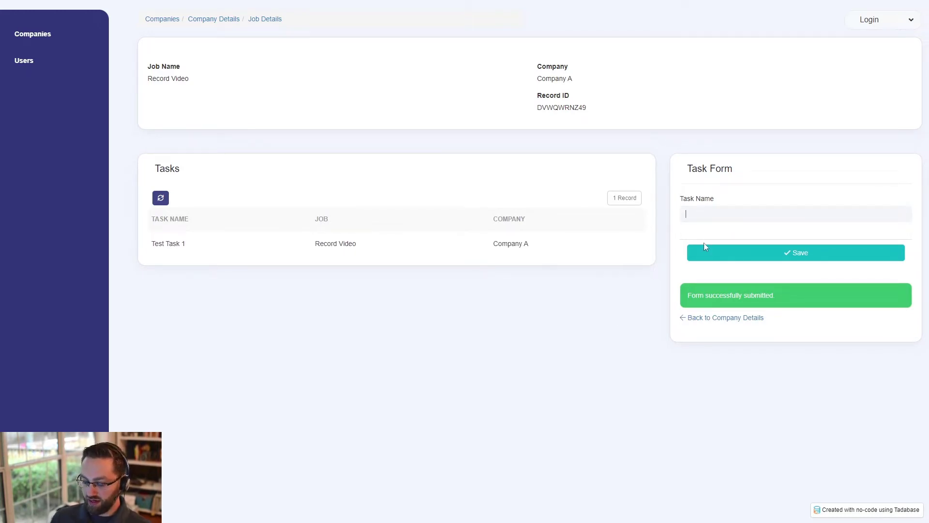
type("Test Tas")
left_click(705, 248)
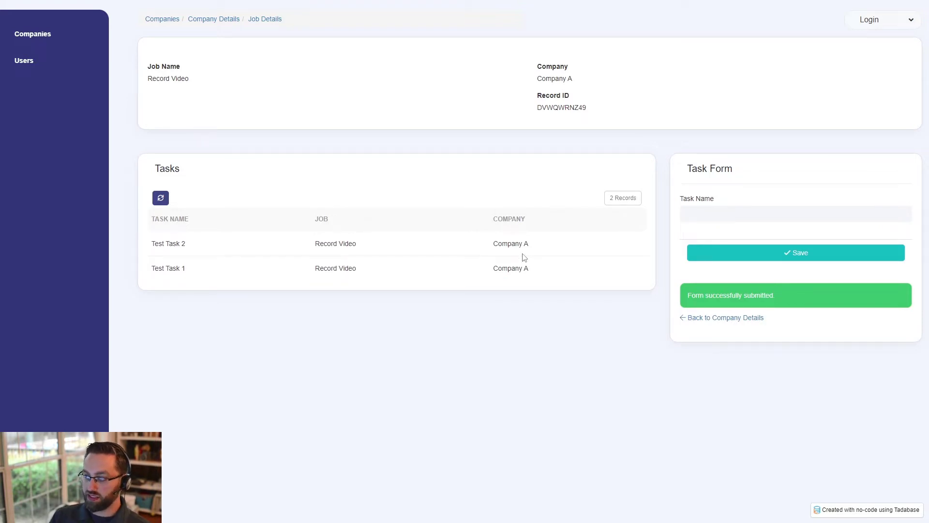
- Open the browser's developer tools, refresh local storage and compare the stored company_id with the job's Record ID
key("F12")
left_click(789, 20)
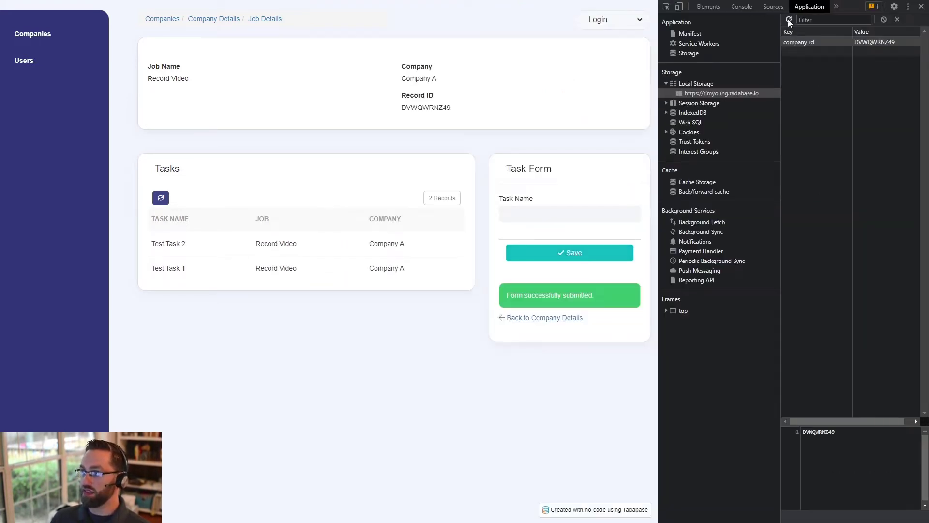
left_click(882, 43)
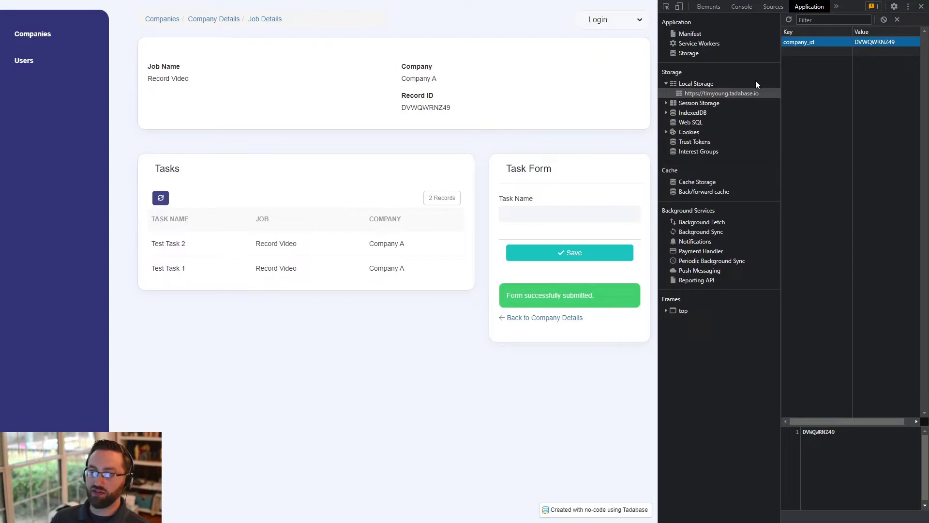
left_click_drag(460, 106, 400, 116)
left_click(866, 43)
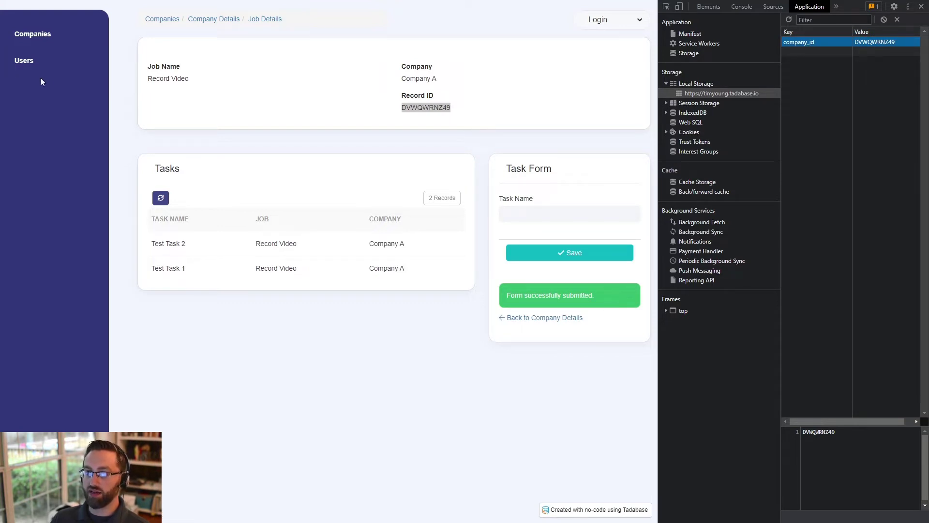
- Open the listed user's details page, refresh local storage and inspect the stored user_id entry
left_click(27, 69)
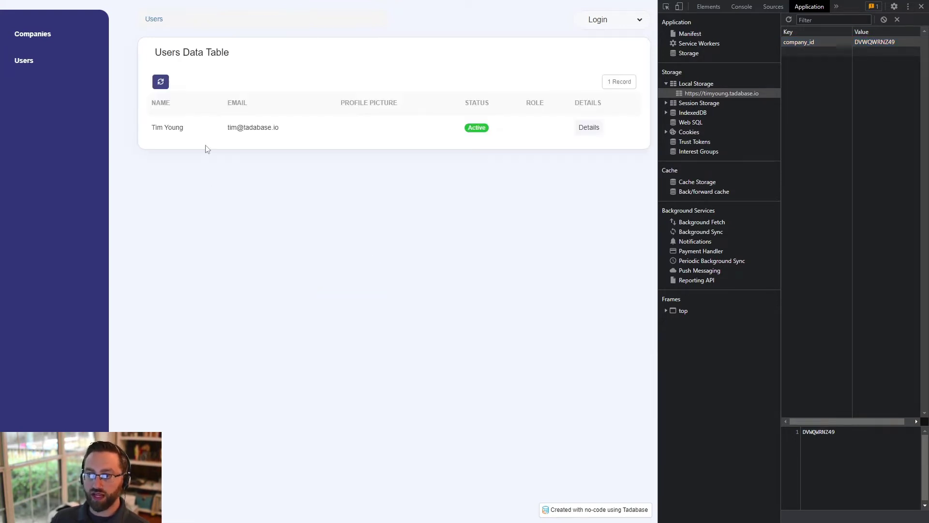
left_click(589, 128)
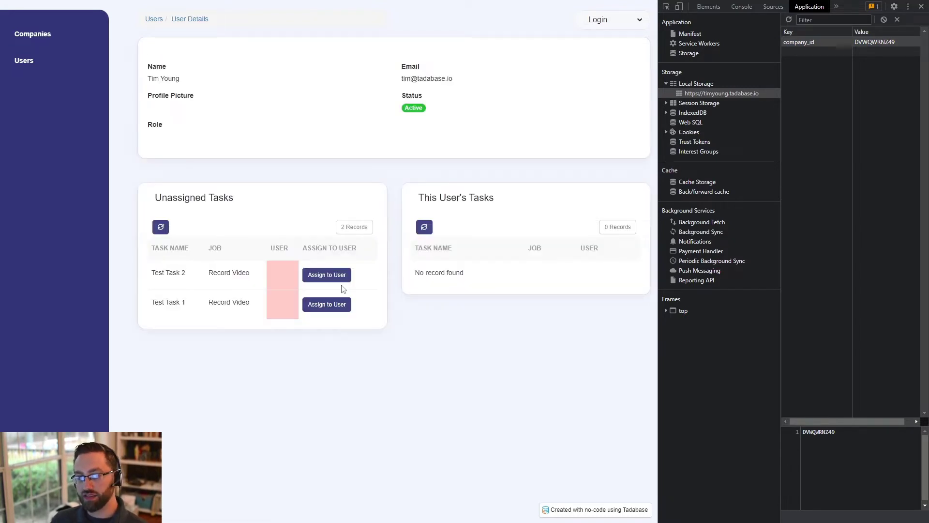
left_click(790, 20)
left_click(793, 45)
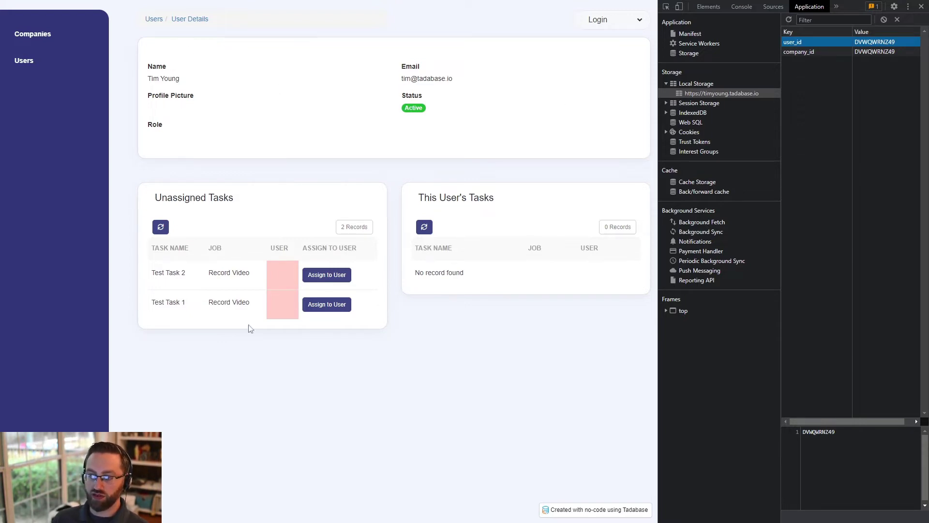
- Assign Test Task 2 to the user and refresh This User's Tasks to check the linked user
left_click(320, 281)
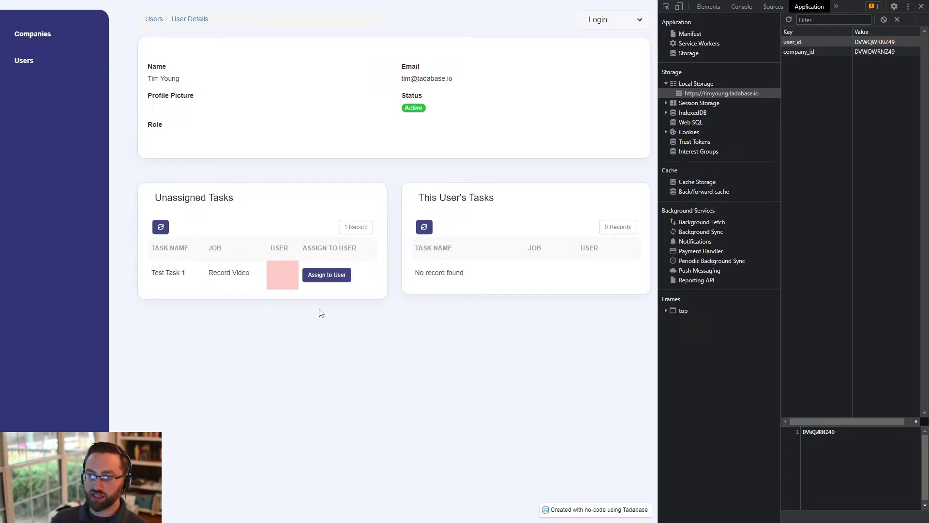
left_click(423, 226)
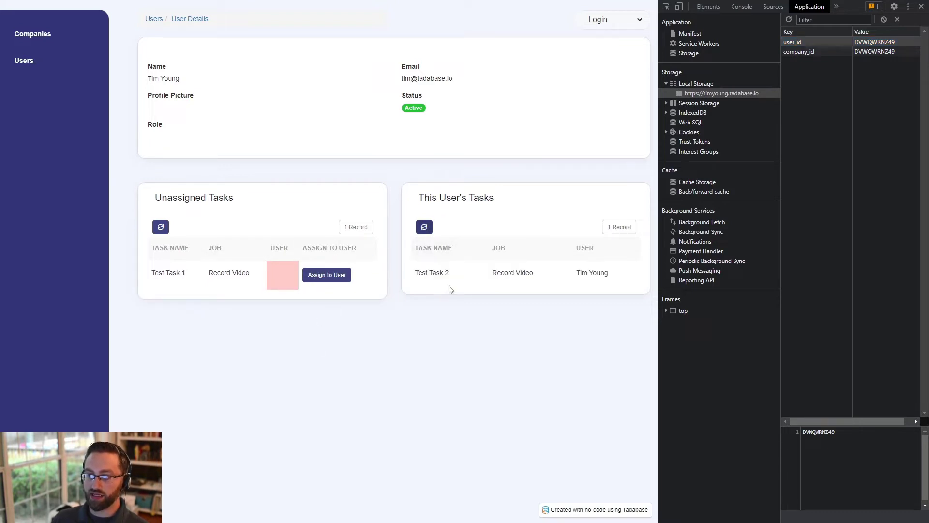
triple_click(603, 272)
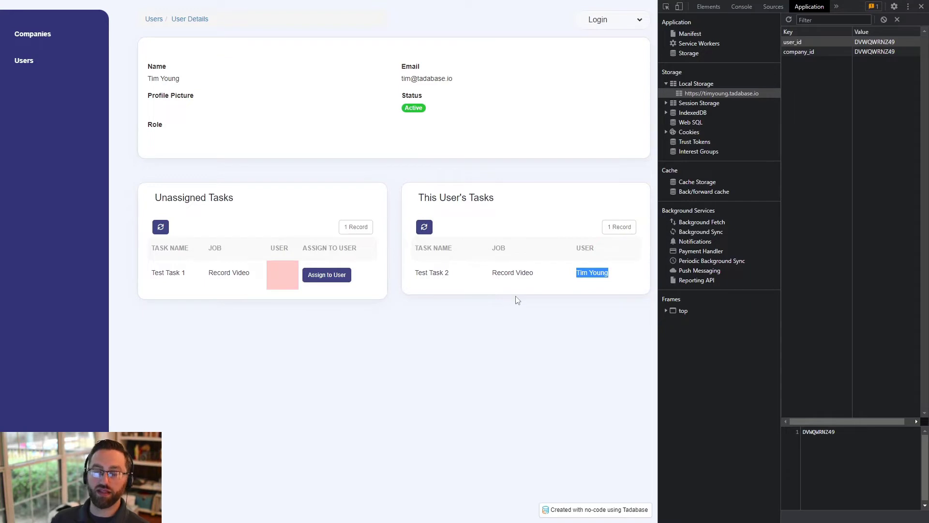
left_click(862, 42)
left_click(312, 276)
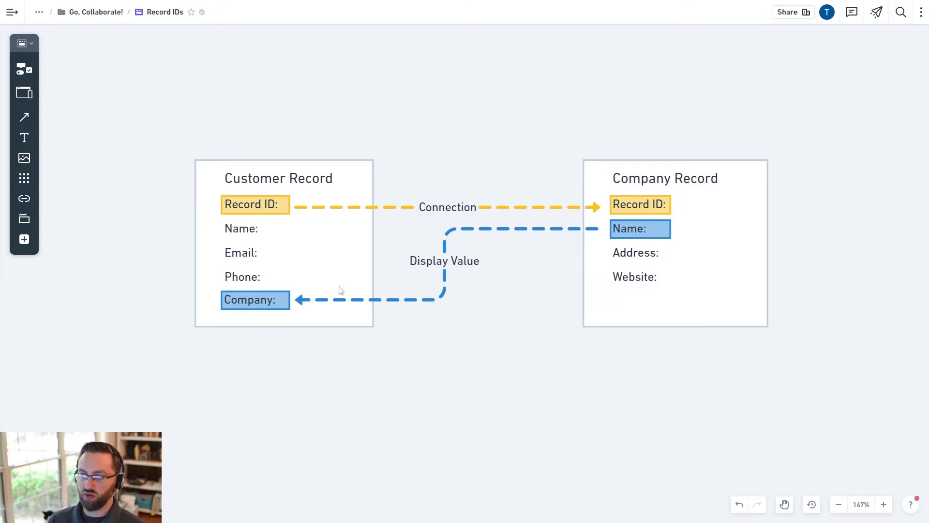
- Examine the Record IDs board's diagram linking the Customer Record to the Company Record by Record ID and display value
left_click(206, 175)
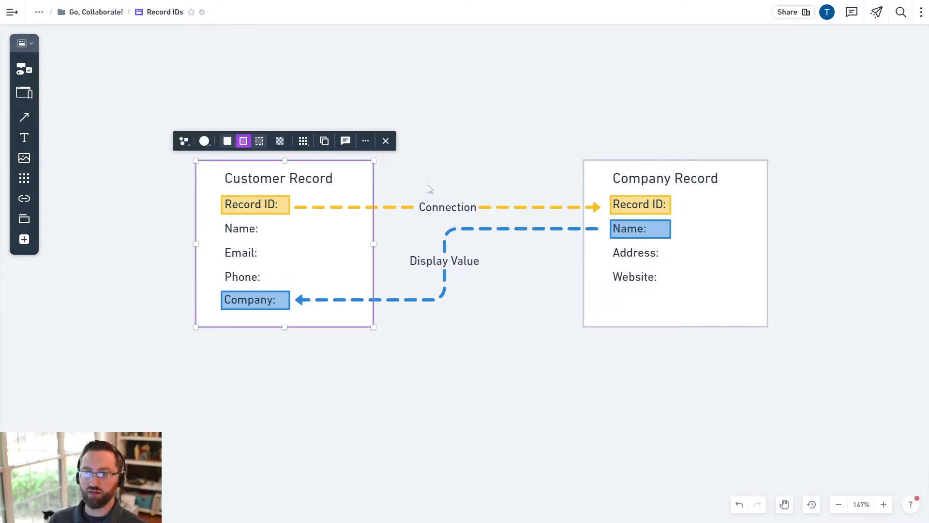
left_click(696, 310)
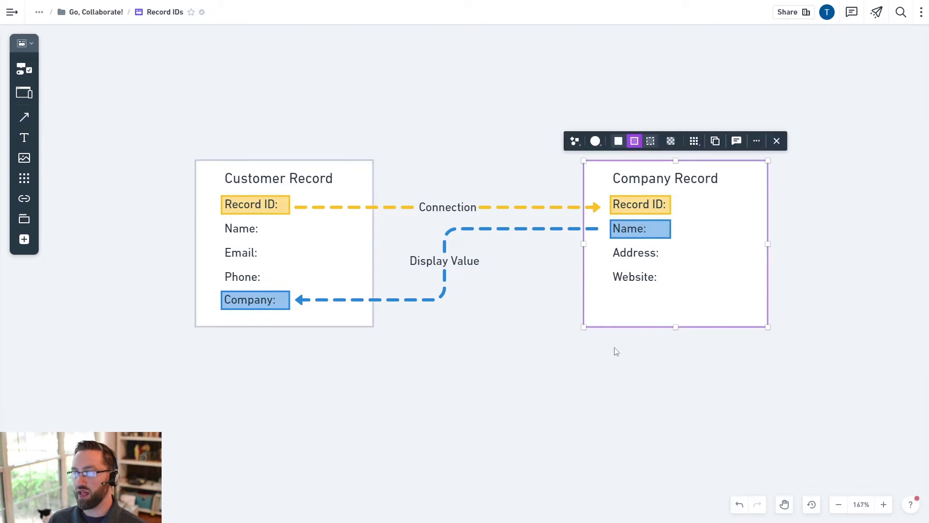
left_click(333, 248)
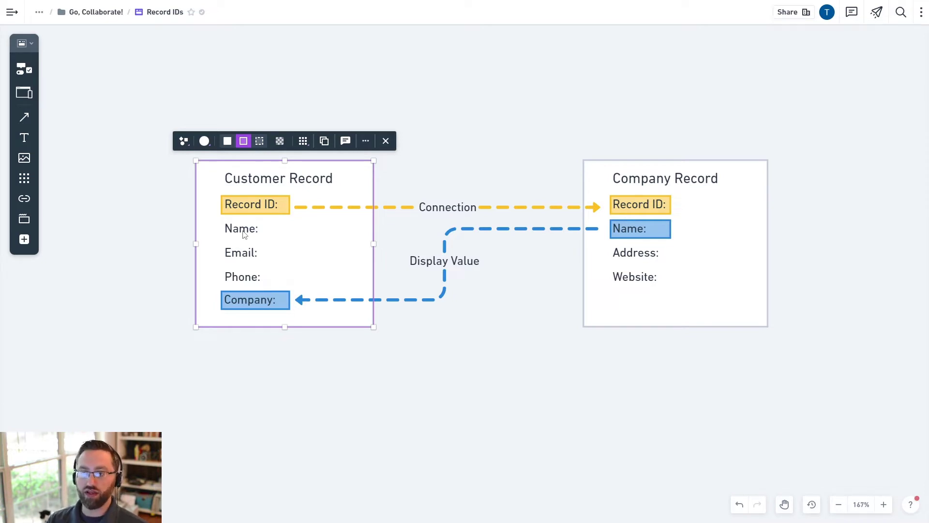
left_click(406, 187)
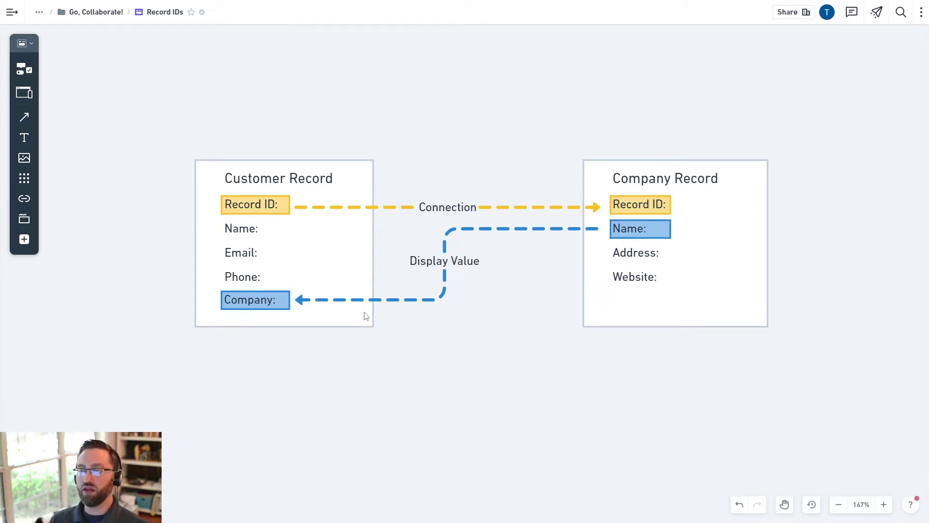
left_click(245, 207)
left_click(472, 194)
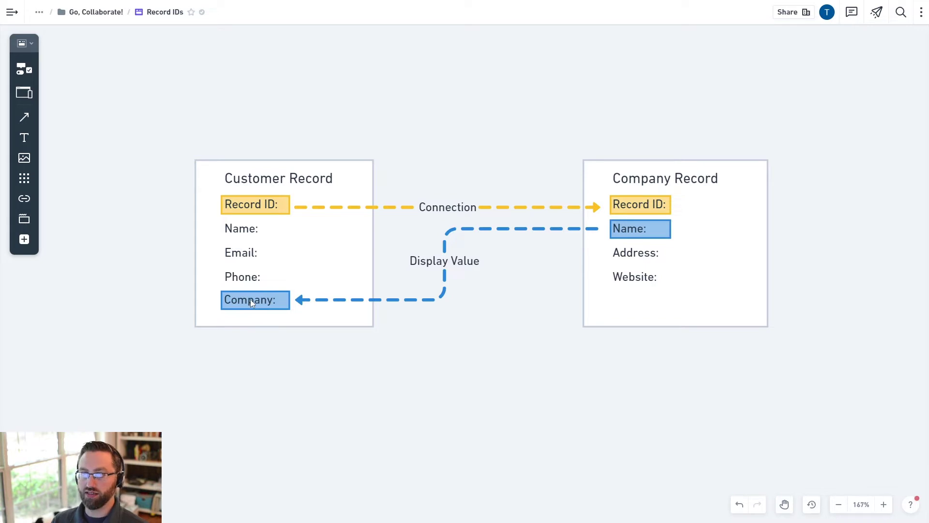
- Examine the URL in the all-records page mockup, highlighting its domain, app_name and page_name parts
scroll(341, 358, "down", 10)
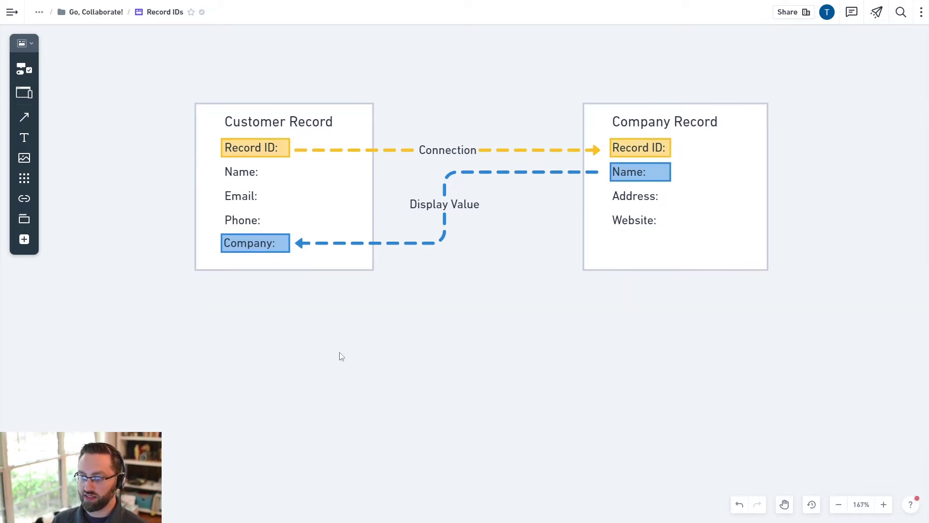
scroll(341, 345, "down", 3)
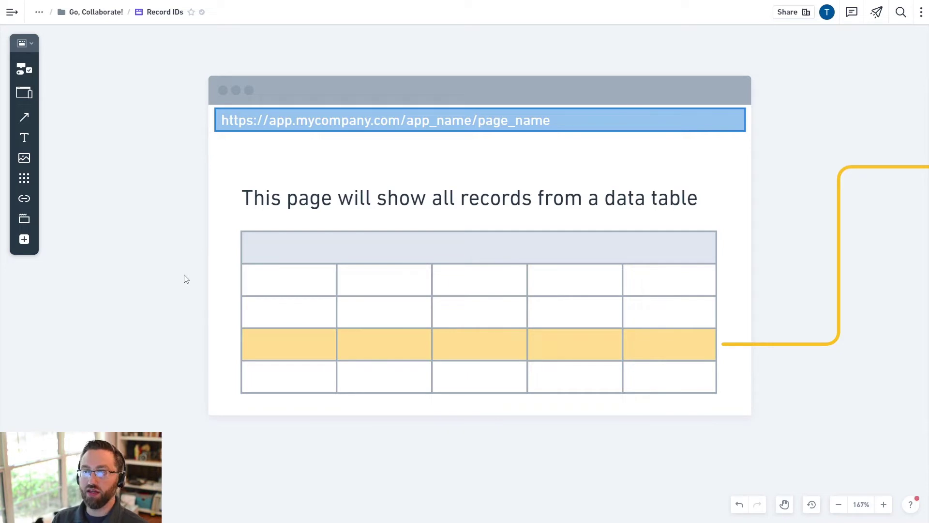
left_click(587, 117)
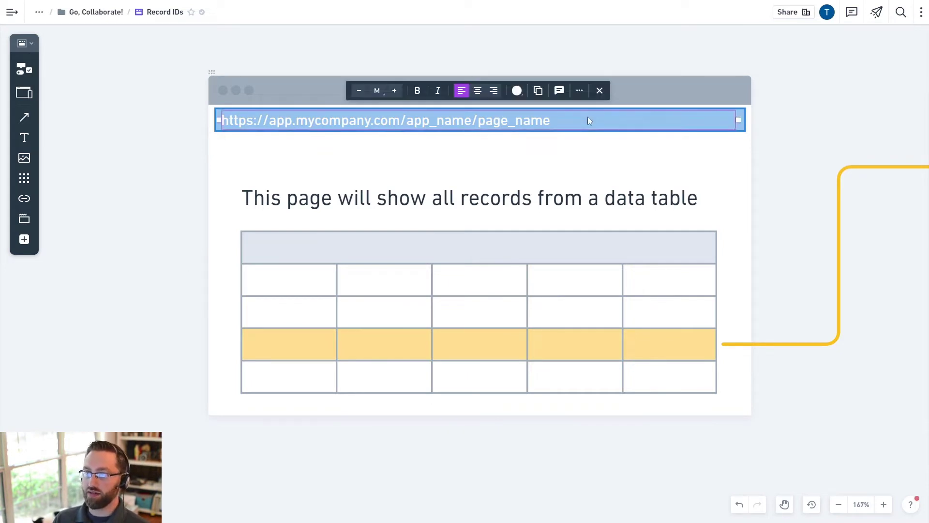
left_click(557, 161)
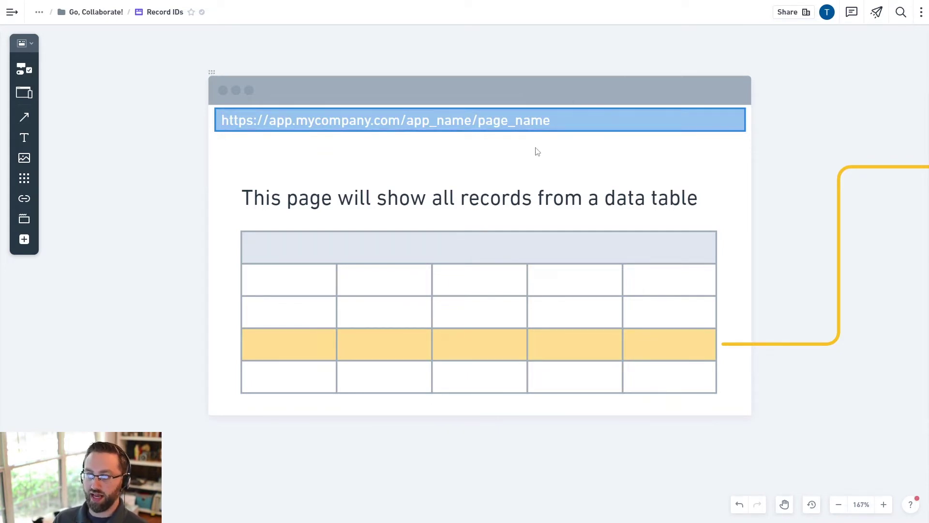
left_click(574, 123)
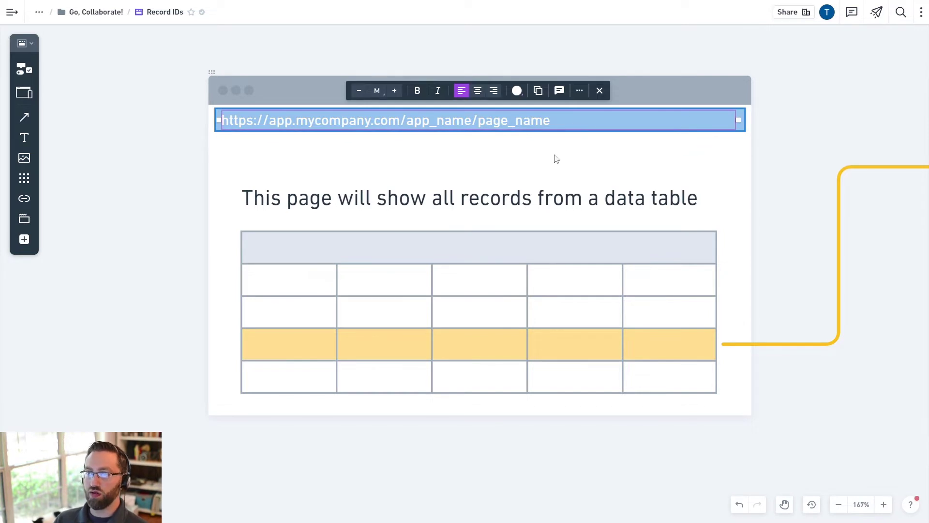
left_click(288, 124)
left_click_drag(269, 120, 543, 123)
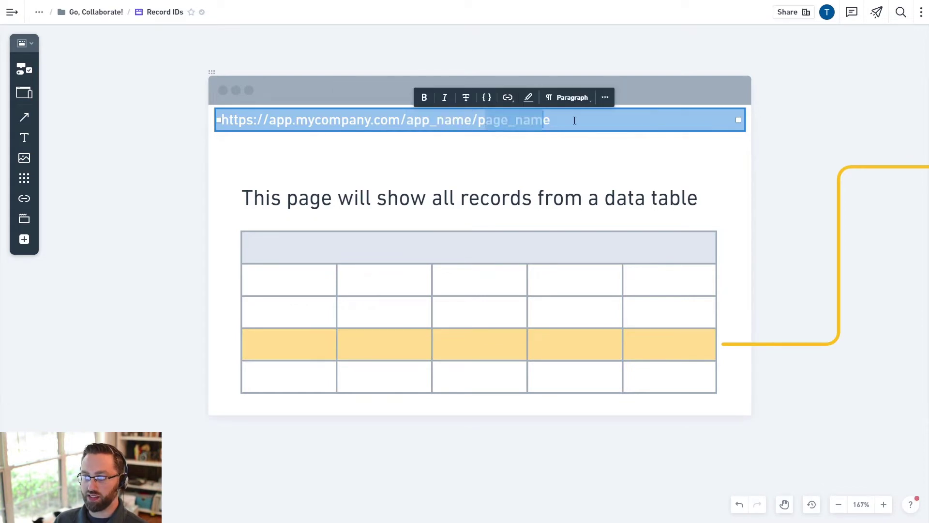
left_click(574, 121)
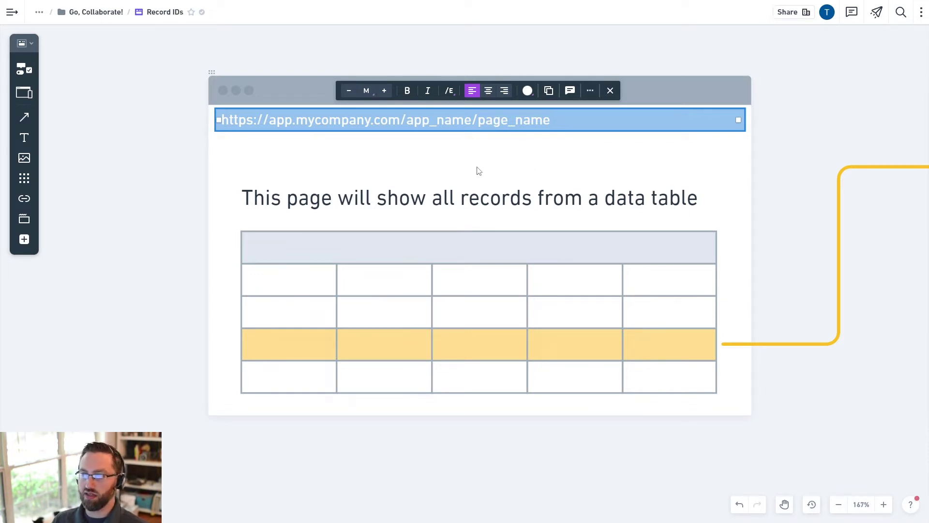
left_click(443, 182)
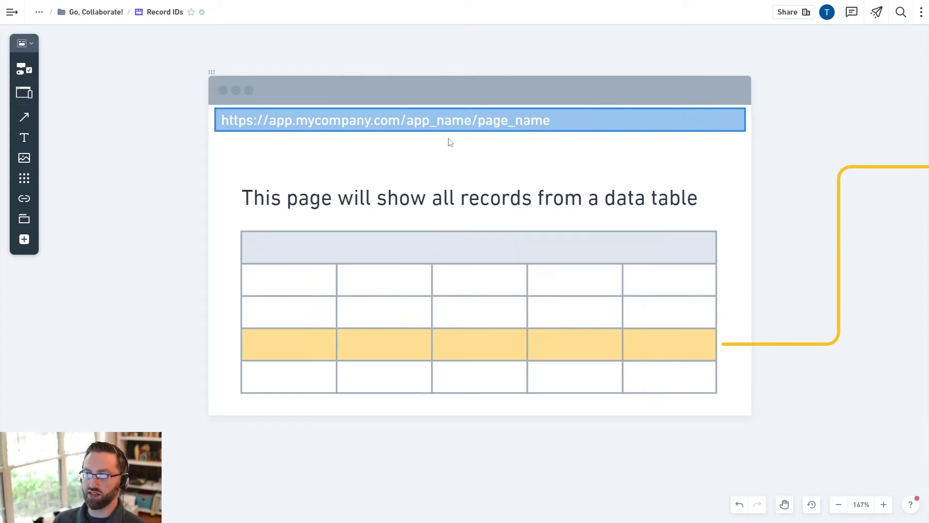
left_click(417, 121)
double_click(417, 120)
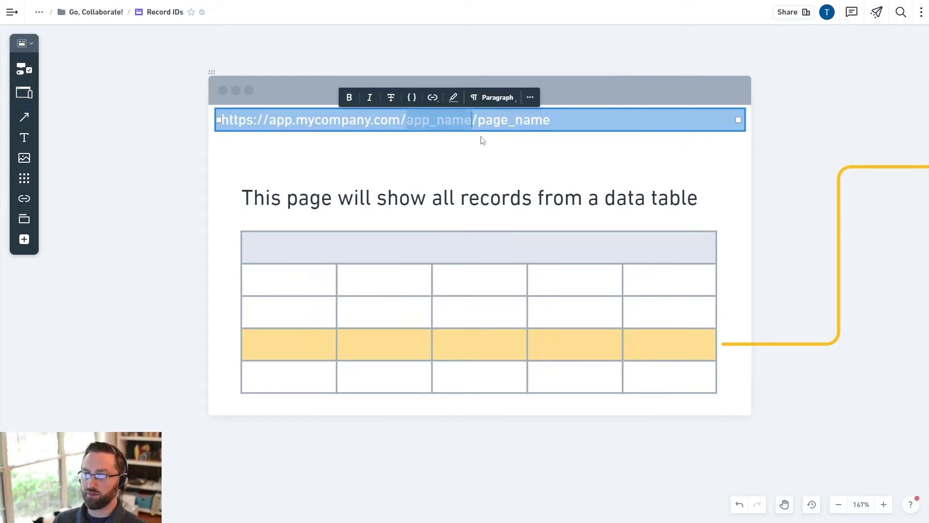
double_click(485, 120)
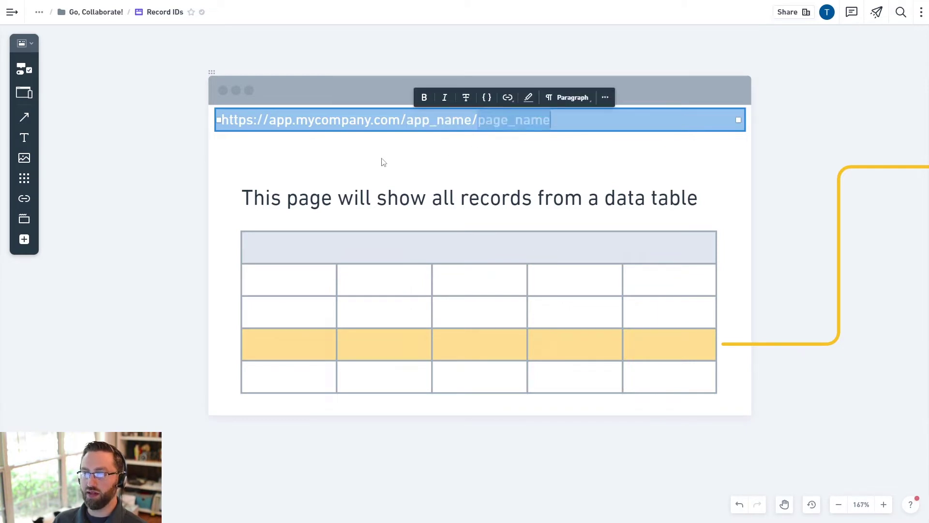
- Label the first three data rows of the mockup table A, B and C in the first column
scroll(328, 187, "up", 1)
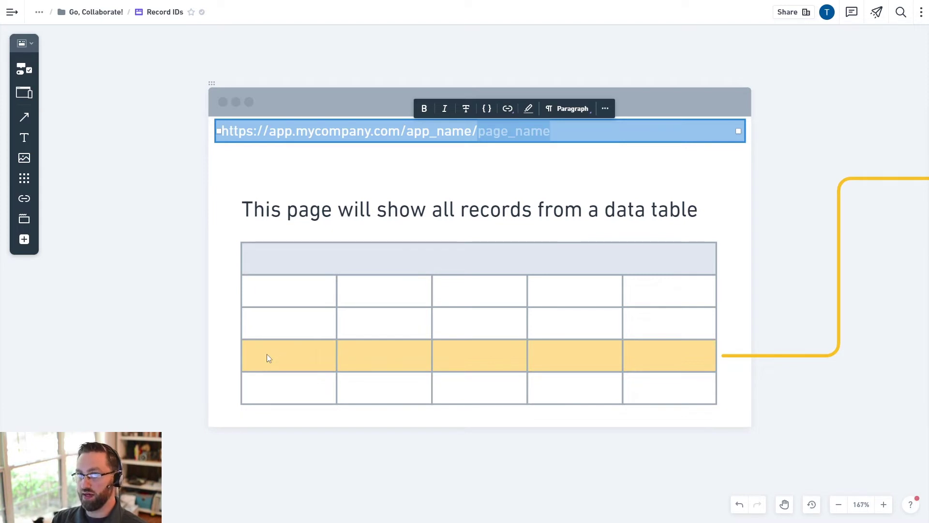
left_click(266, 319)
left_click(261, 294)
left_click(266, 318)
left_click(262, 290)
type("A")
left_click(273, 325)
type("B")
left_click(280, 357)
type("C")
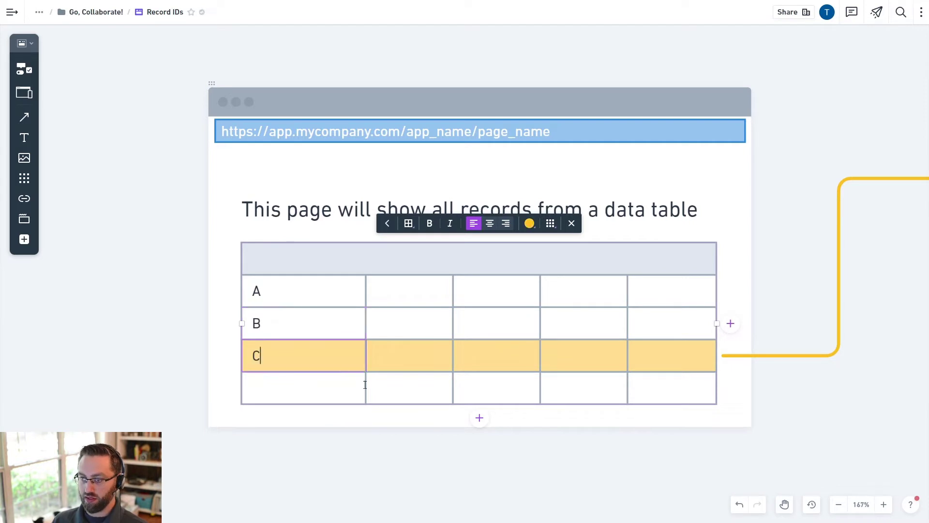
- Follow the arrow from the highlighted row C of the mockup table to the record details page mockup
left_click(411, 477)
left_click(619, 360)
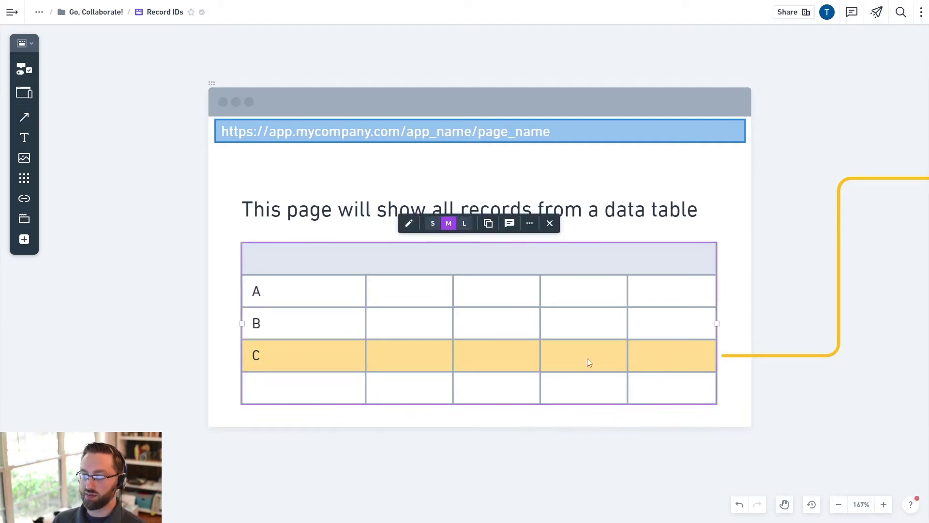
key("space")
left_click_drag(850, 382, 465, 401)
left_click_drag(627, 386, 345, 361)
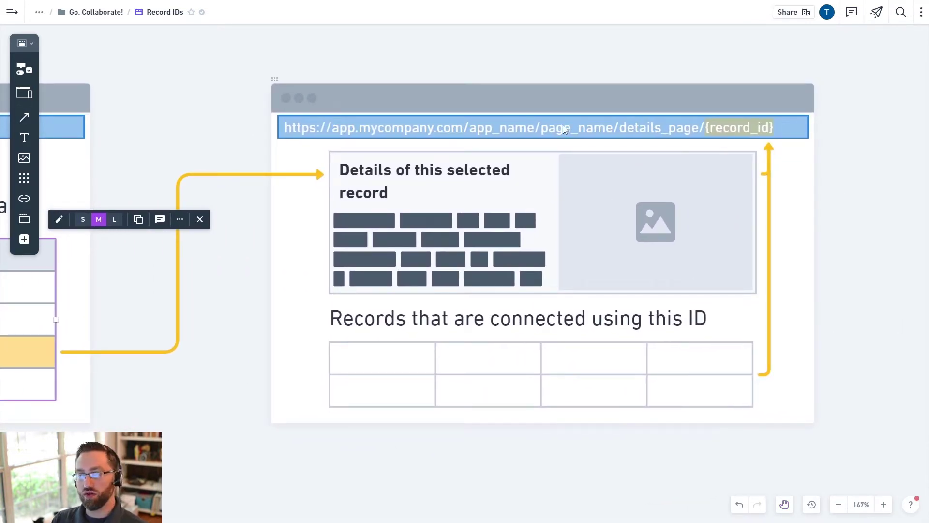
- Examine the details page mockup's URL, highlighting its app_name, page_name and details_page parts up to {record_id}
left_click(332, 129)
left_click_drag(340, 128, 337, 130)
key("ctrl+z")
left_click(873, 210)
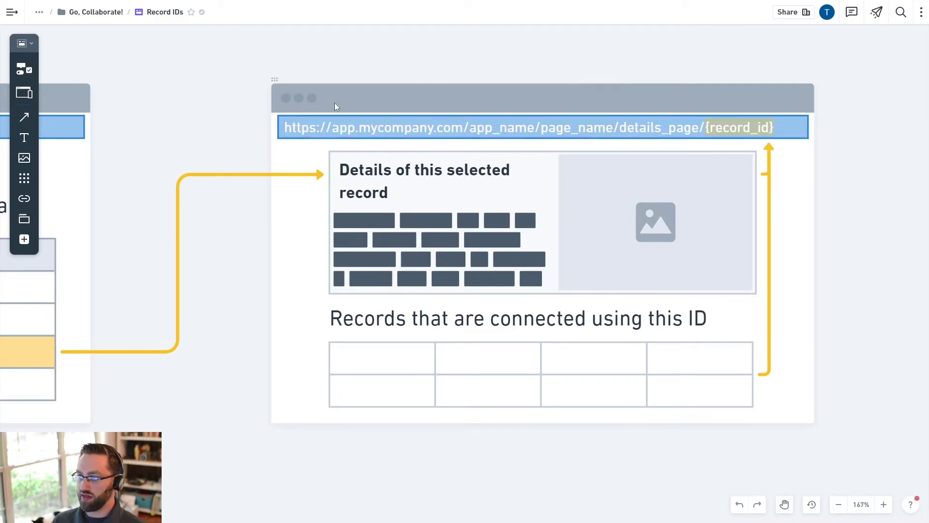
left_click(385, 130)
double_click(521, 129)
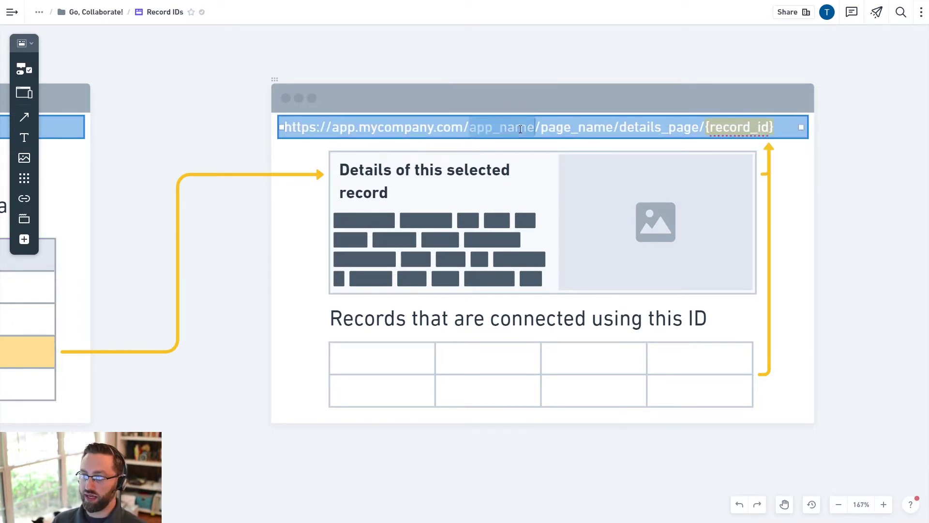
double_click(576, 129)
double_click(628, 131)
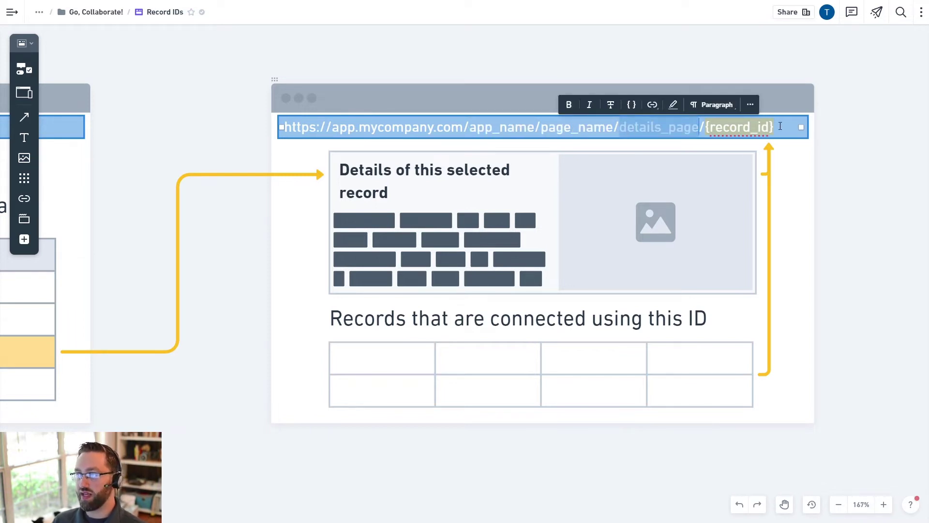
key("Escape")
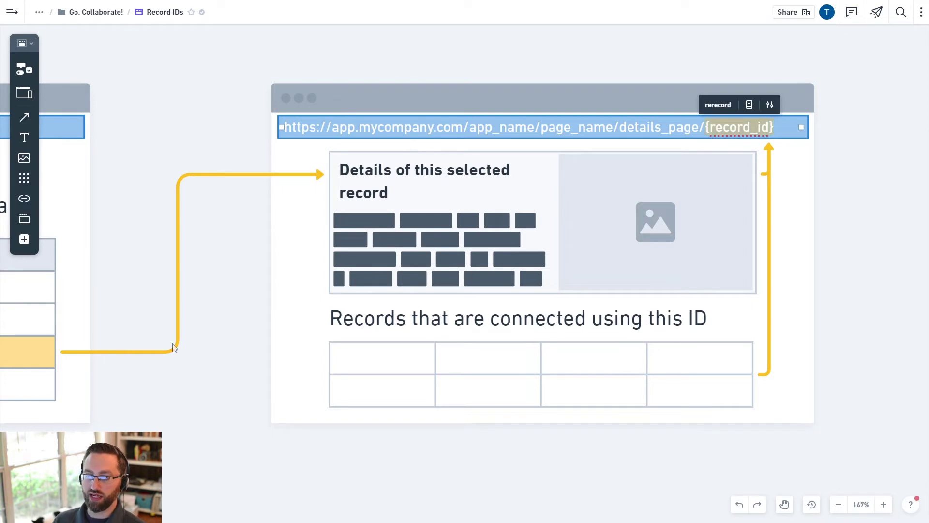
- Compare row C in the all-records table with the {record_id} part of the details page URL
left_click(206, 365)
left_click_drag(204, 374, 363, 350)
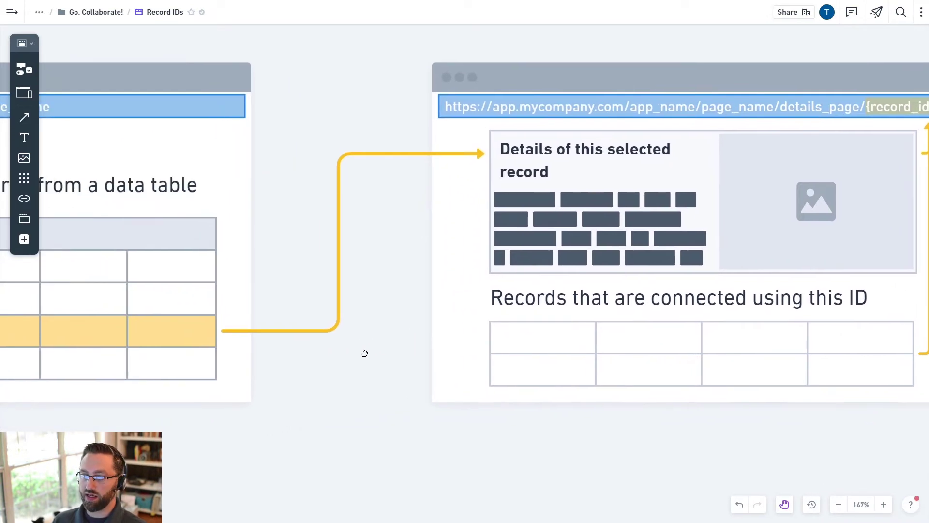
left_click_drag(241, 421, 617, 422)
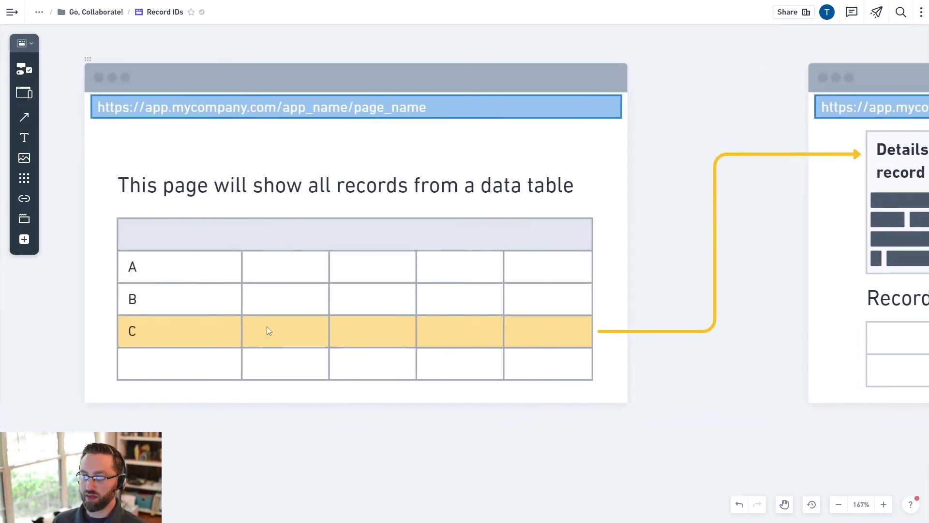
scroll(268, 330, "down", 4)
left_click_drag(485, 434, 361, 458)
left_click(62, 330)
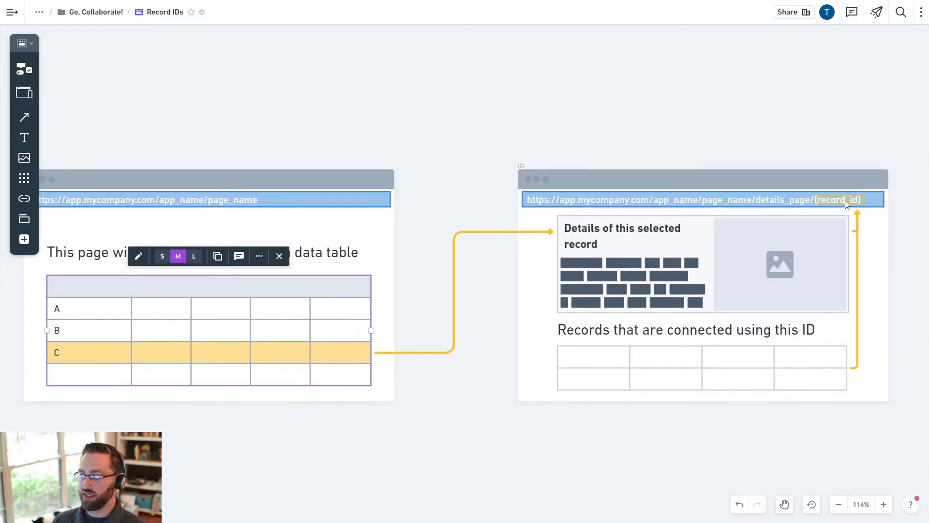
left_click(95, 351)
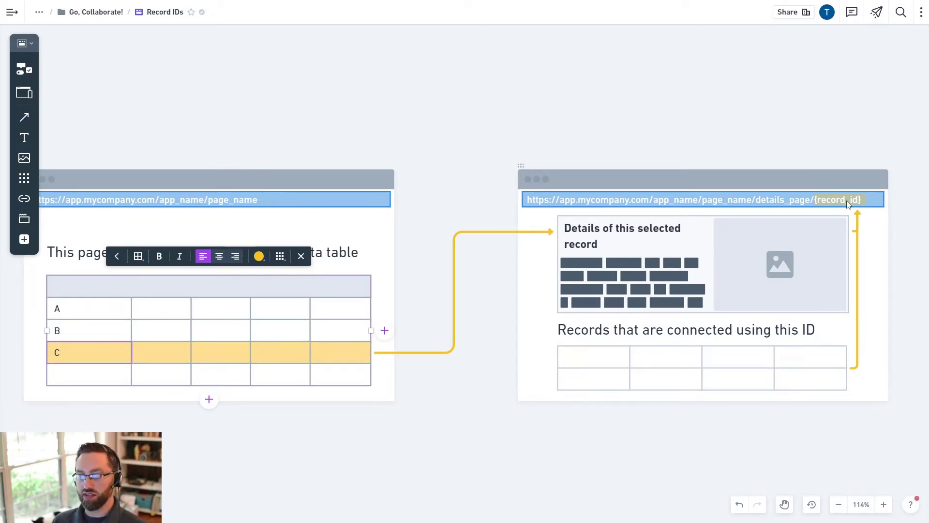
left_click(626, 464)
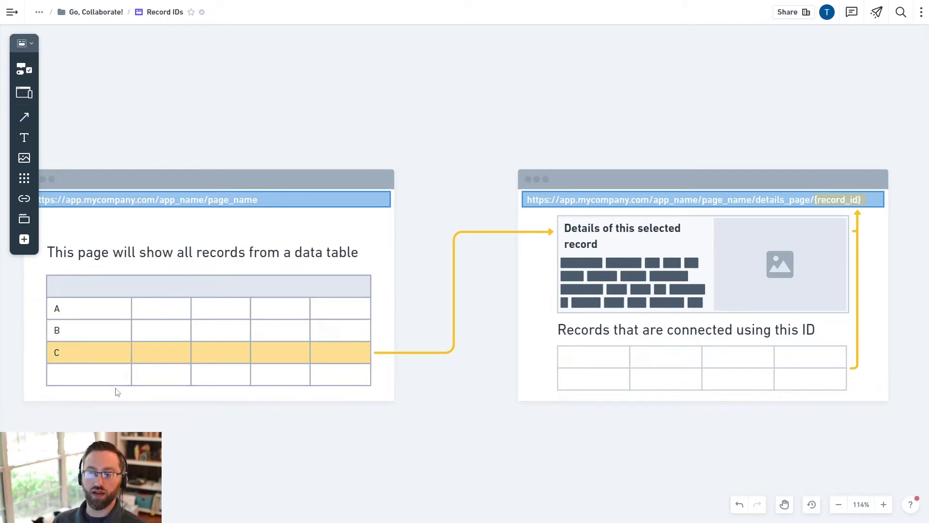
- Examine the "Details of this selected record" block and highlight the {record_id} in the URL above it
scroll(721, 309, "up", 2)
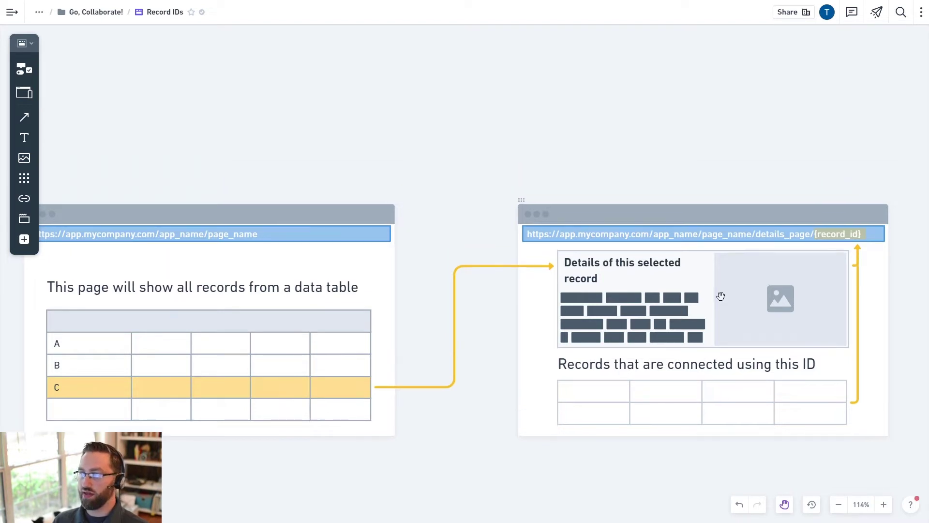
scroll(722, 312, "down", 1)
scroll(718, 322, "up", 4)
left_click_drag(781, 334, 533, 329)
scroll(294, 259, "up", 3)
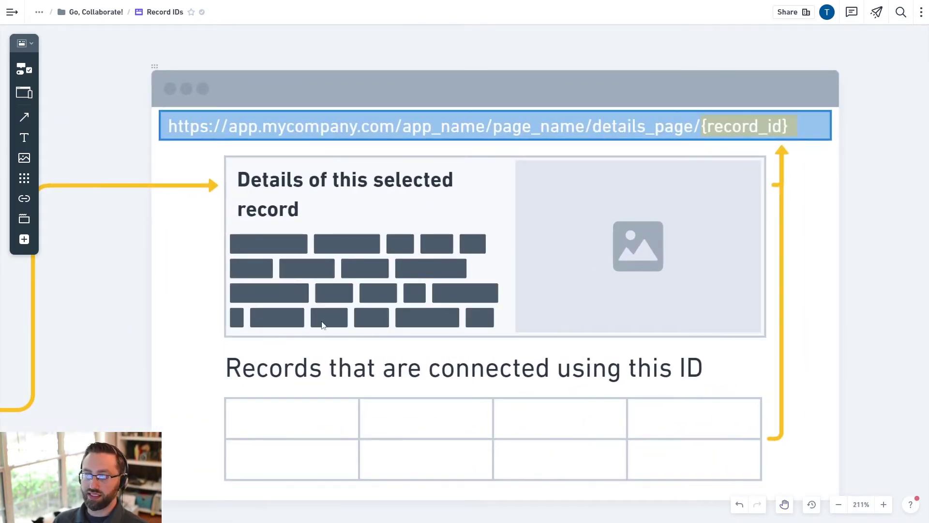
left_click(748, 198)
left_click(750, 161)
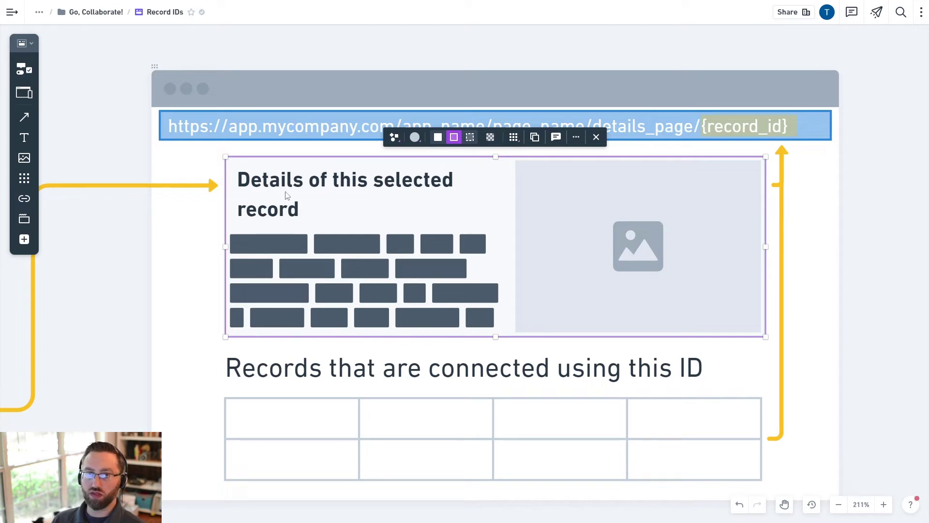
double_click(734, 129)
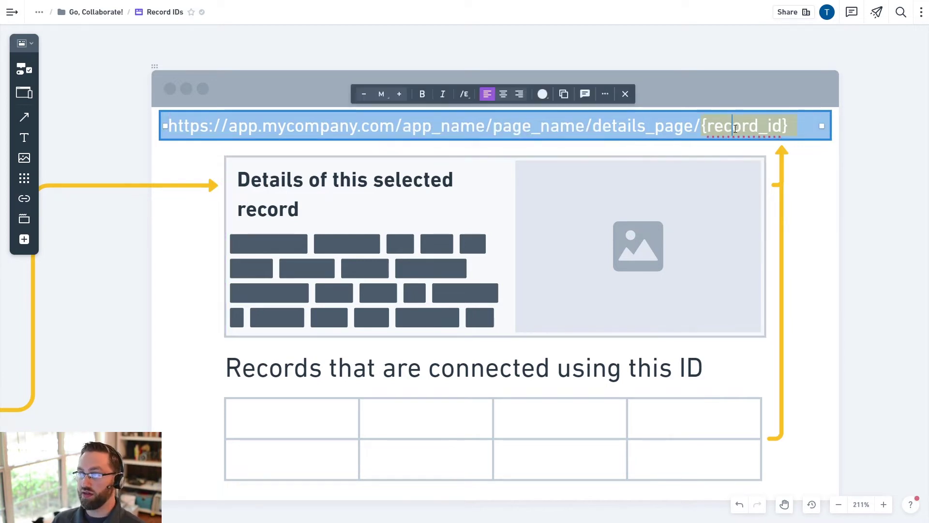
left_click_drag(790, 125, 701, 129)
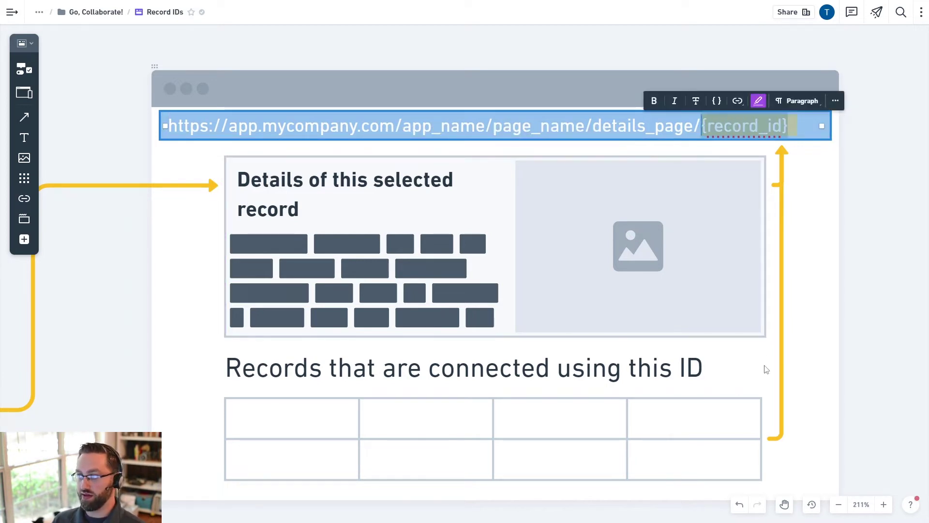
left_click(858, 356)
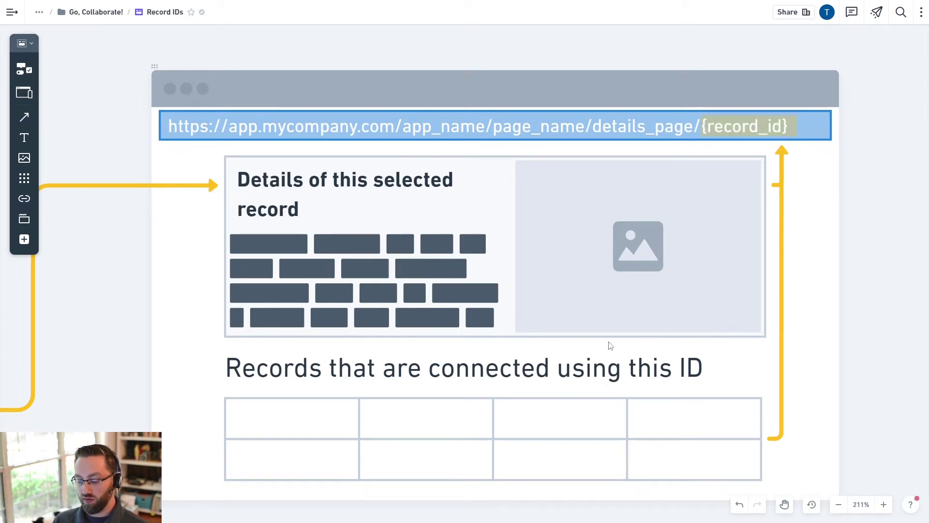
- Examine how the "Records that are connected using this ID" table links to {record_id} in the details page URL
scroll(513, 359, "down", 3)
scroll(469, 352, "down", 3)
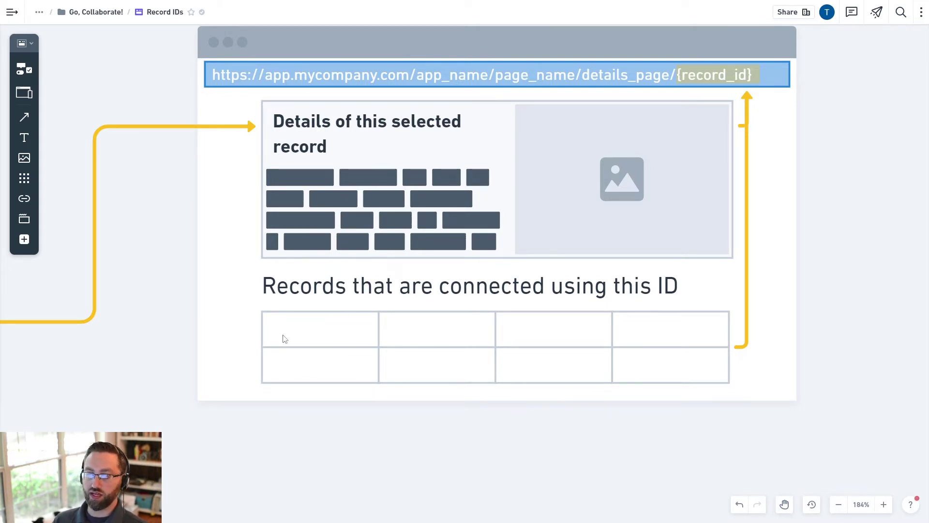
double_click(741, 77)
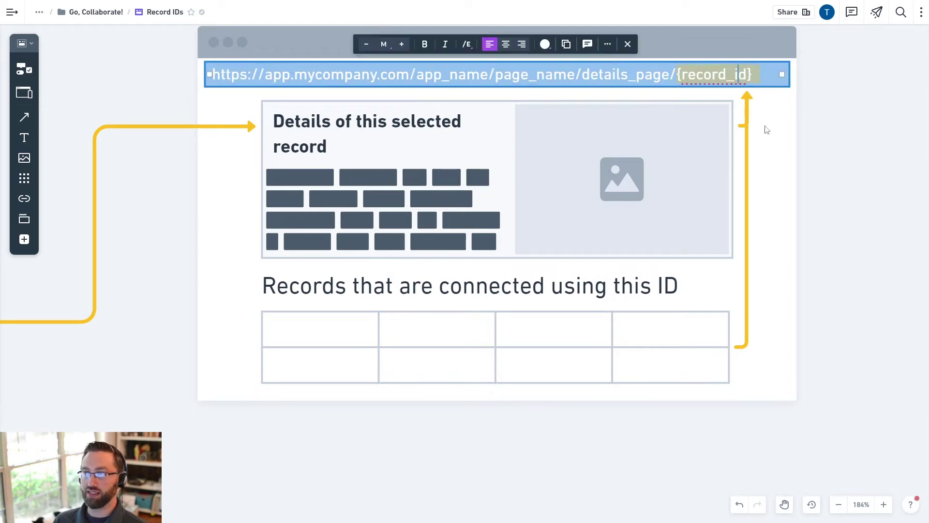
left_click_drag(147, 89, 172, 157)
left_click(129, 61)
key("space")
left_click_drag(128, 58, 372, 326)
left_click_drag(388, 213, 395, 228)
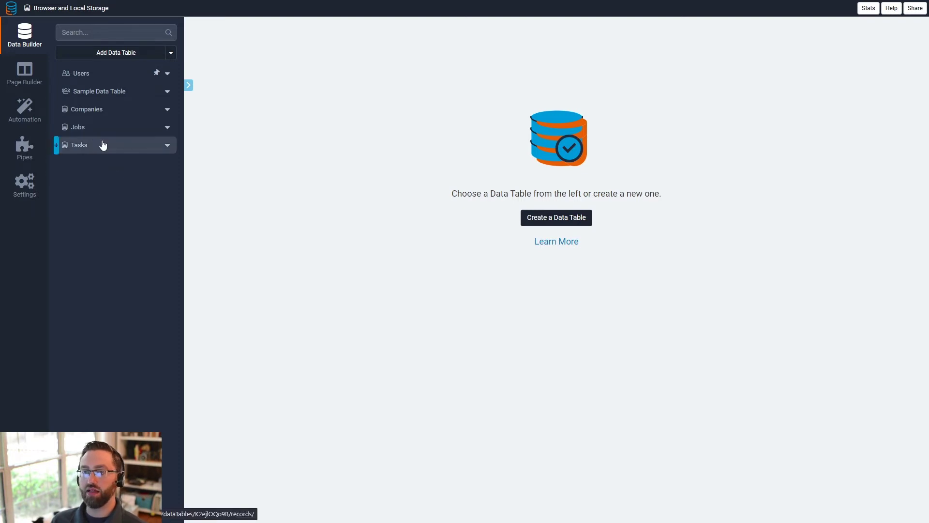
- Switch to Tadabase's Data Builder and review the fields and connections of the Companies, Jobs and Tasks tables
left_click(108, 111)
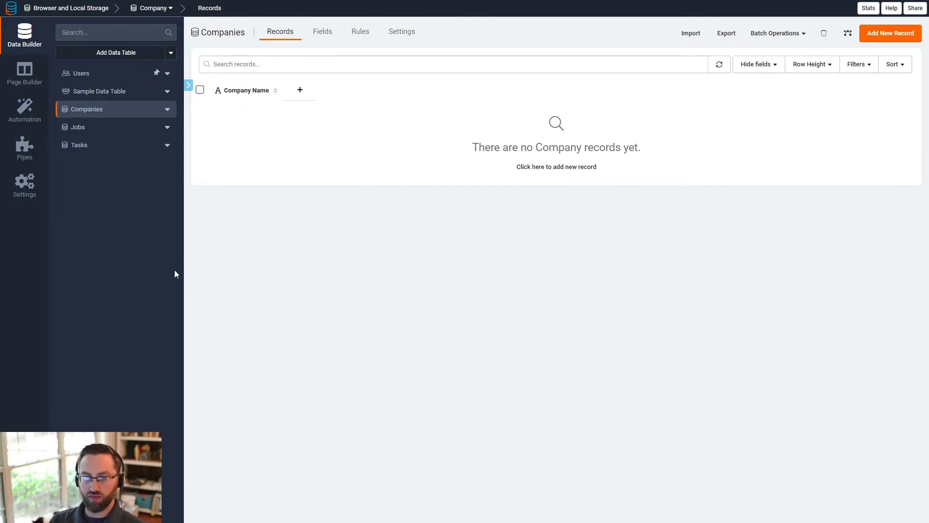
left_click(105, 133)
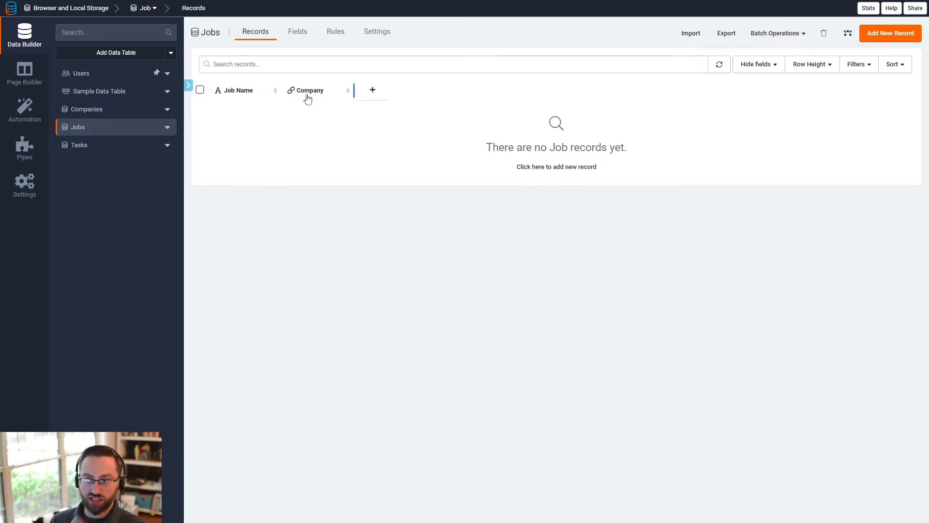
left_click(91, 146)
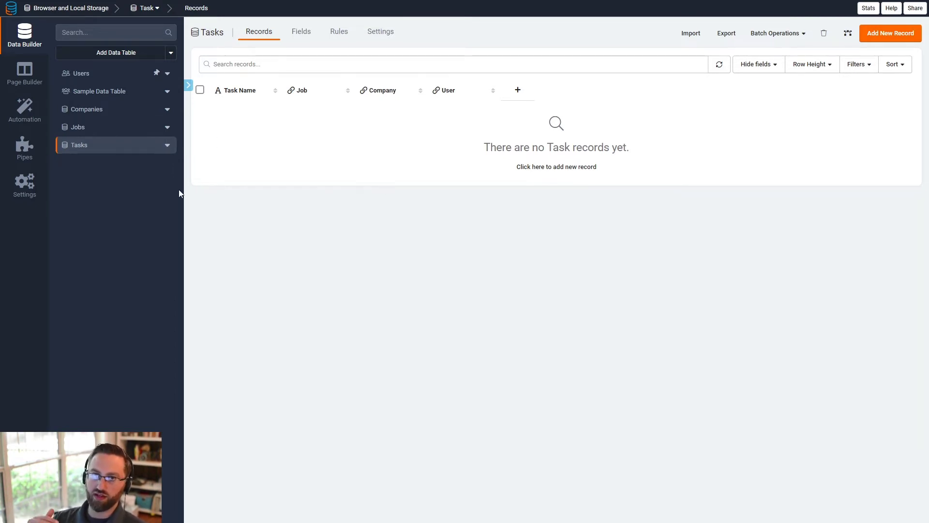
left_click(92, 129)
left_click(97, 111)
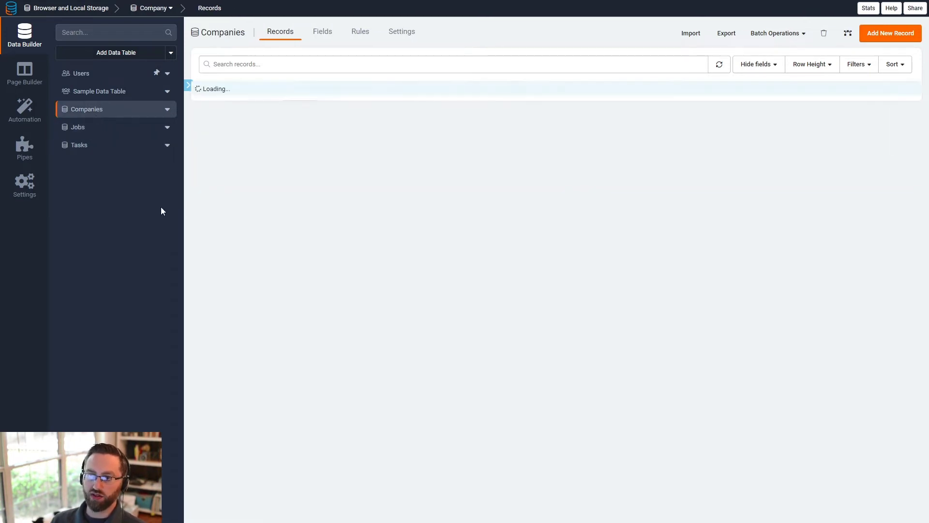
left_click(78, 147)
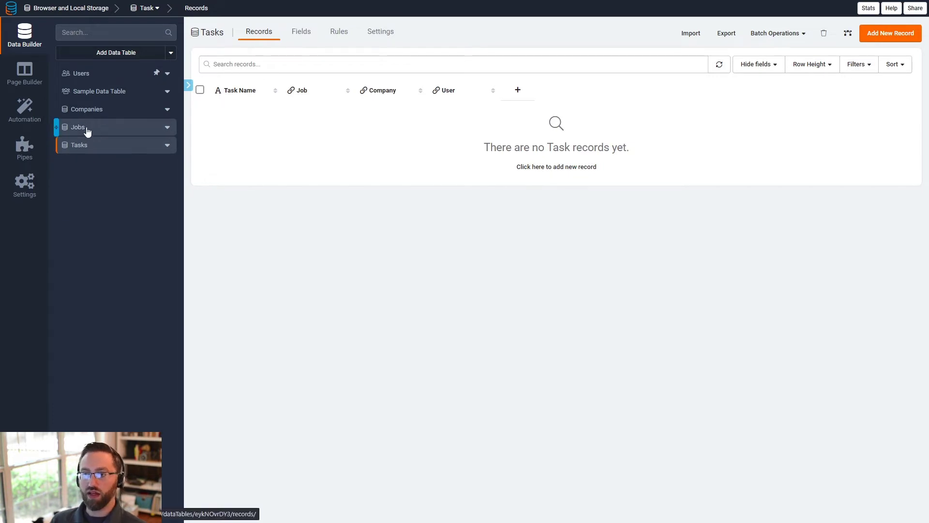
left_click(89, 111)
left_click(80, 127)
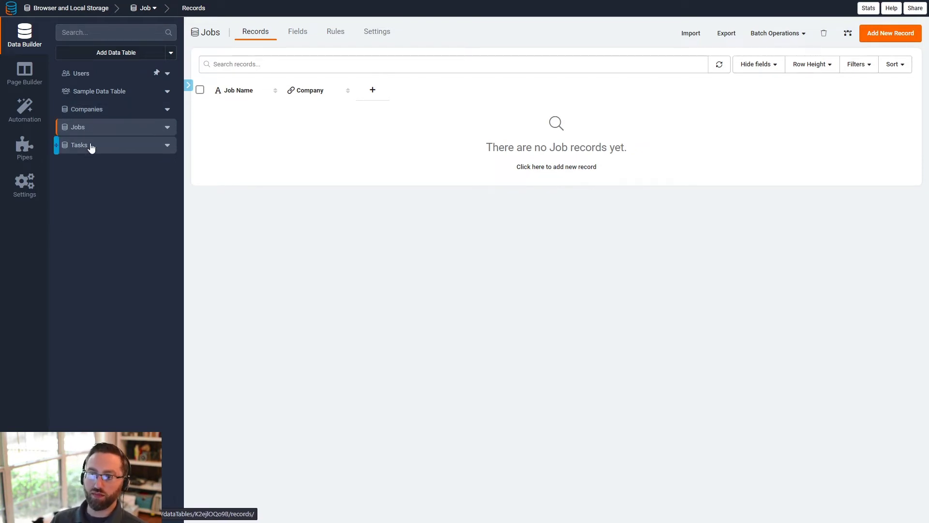
left_click(91, 146)
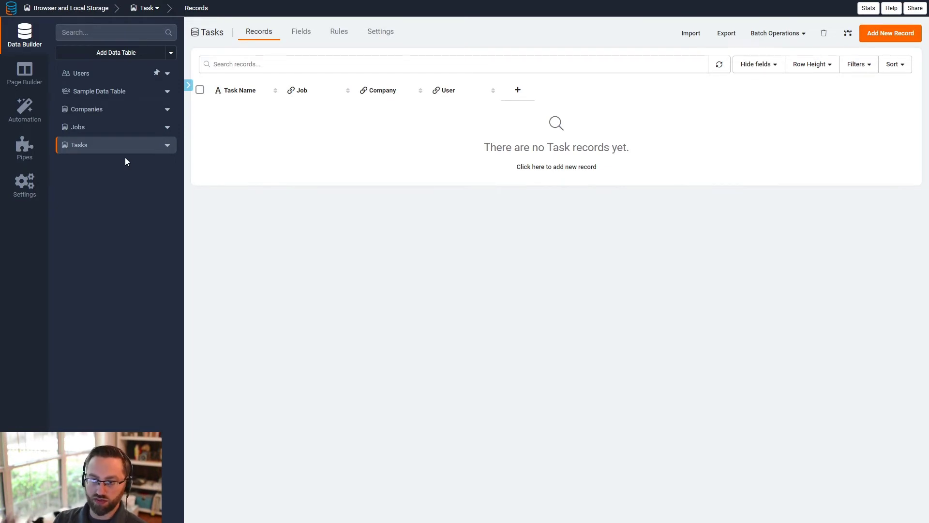
- Review the Companies, Company Details and Job Details page layouts in the Page Builder
left_click(28, 85)
left_click(83, 163)
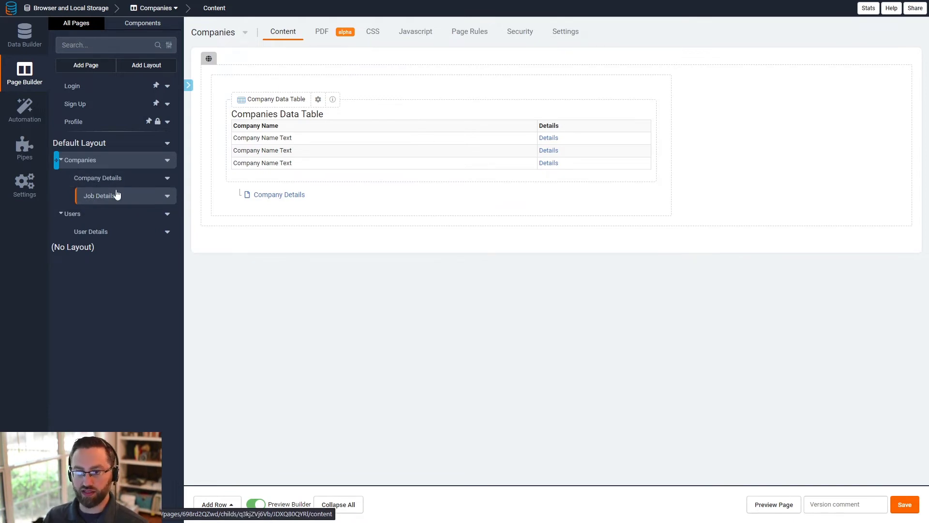
left_click(99, 196)
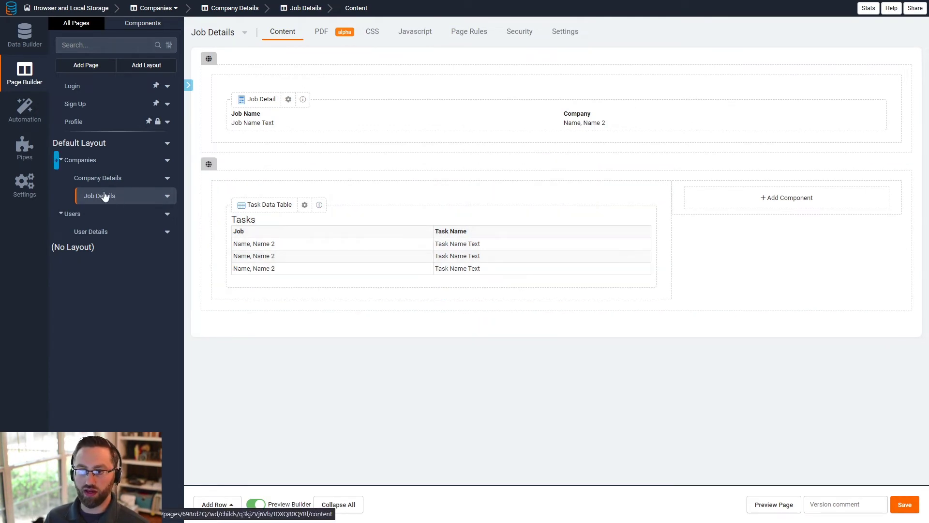
left_click(105, 165)
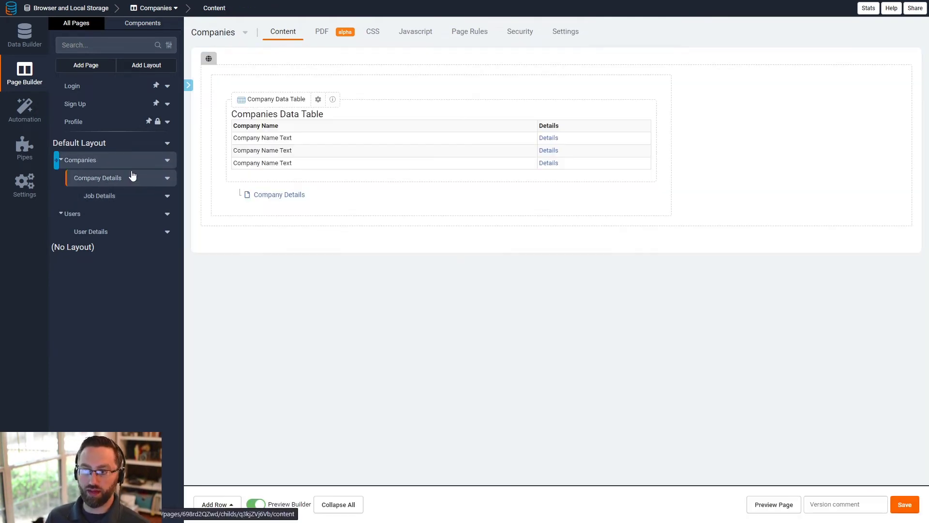
left_click(120, 196)
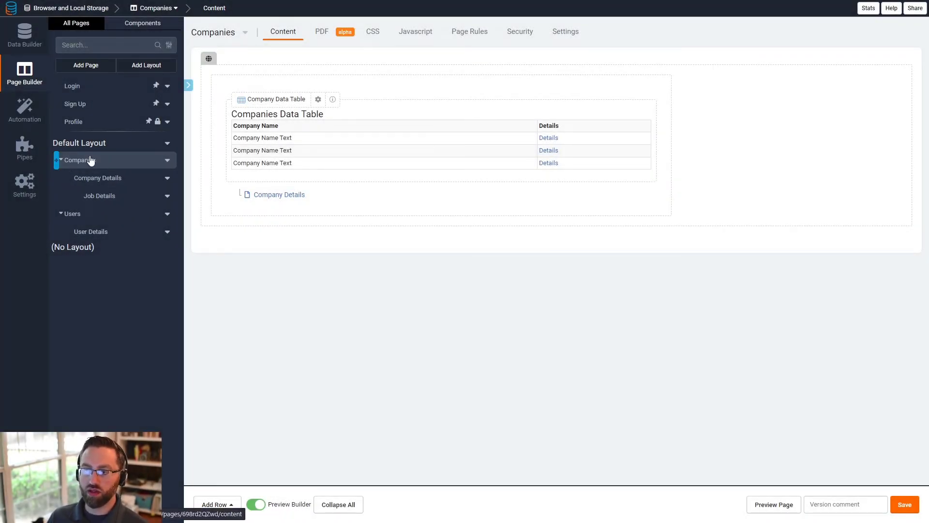
left_click(101, 182)
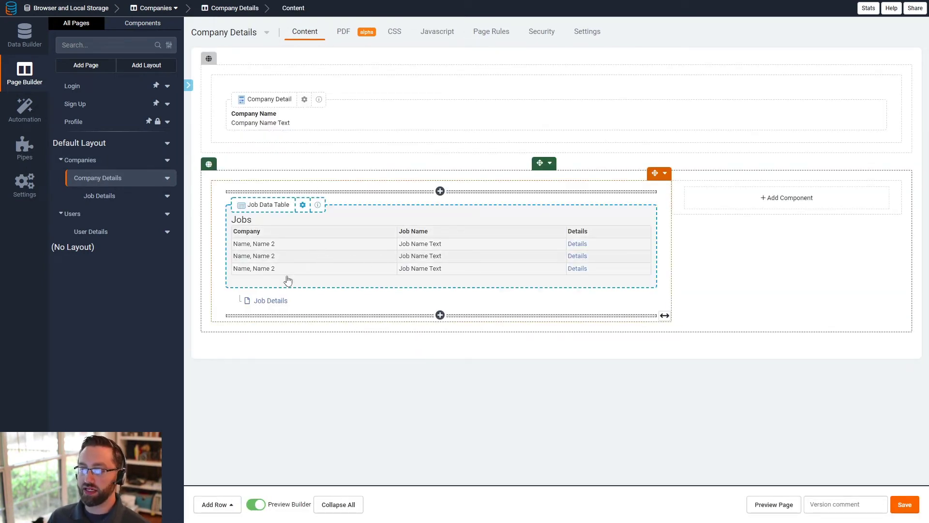
left_click(285, 302)
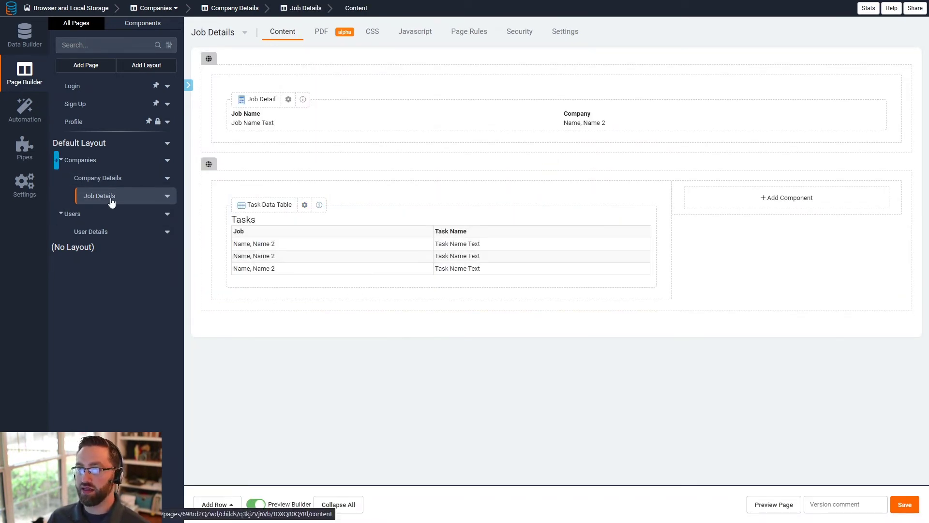
left_click(103, 179)
- Add a column to the right of the Company Data Table's column on the Companies page
left_click(97, 161)
left_click(665, 67)
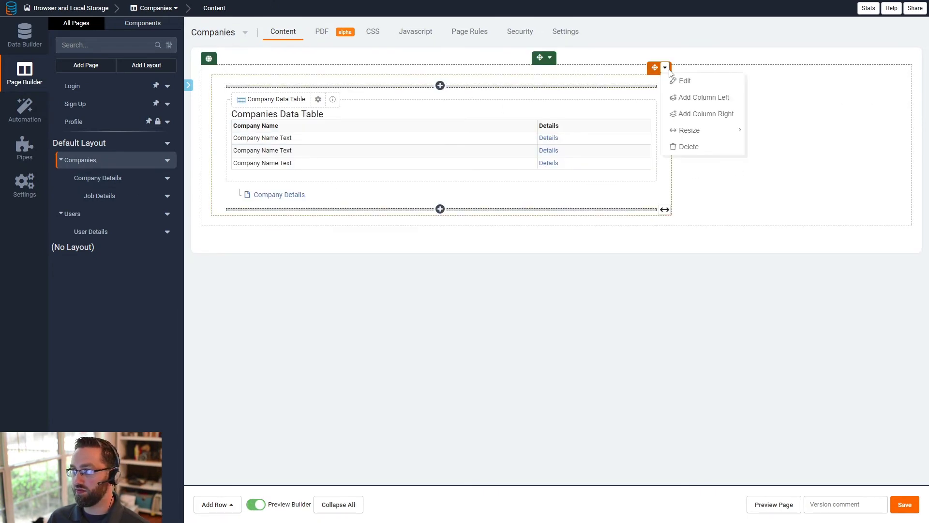
mouse_move(704, 134)
left_click(706, 114)
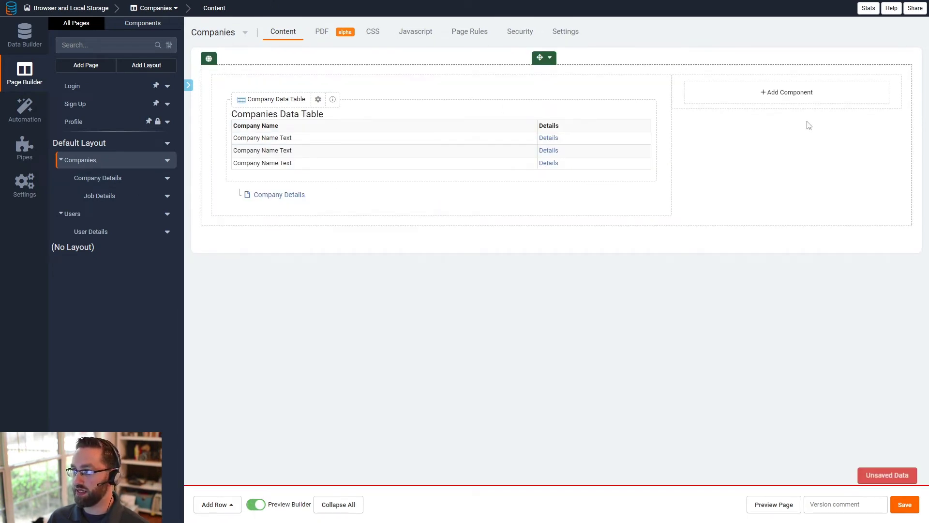
- Quick-add a form for new Companies records to the empty column of the Companies page, and save the page
left_click(794, 93)
left_click(77, 87)
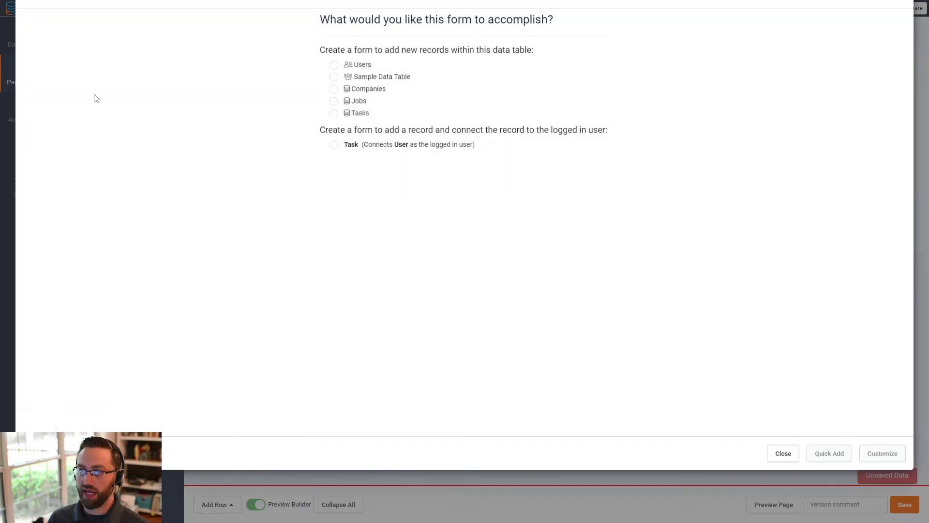
left_click(362, 128)
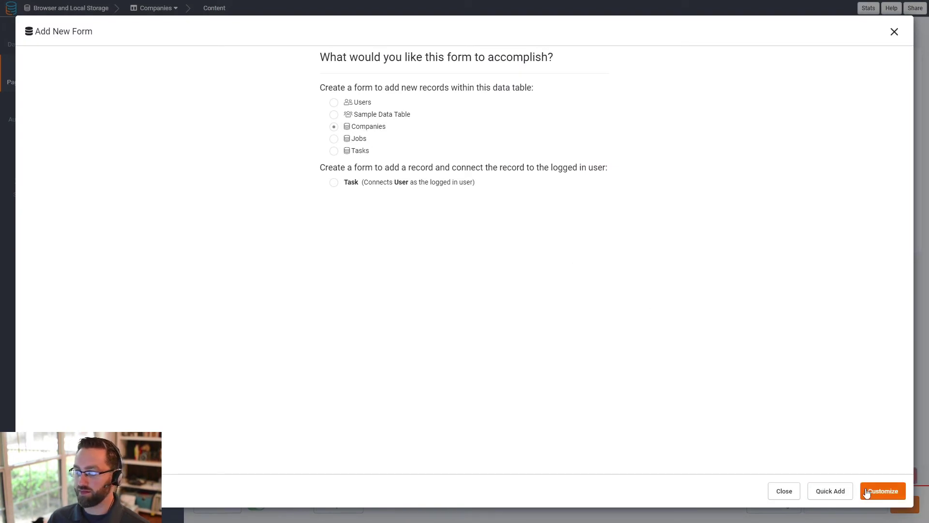
left_click(834, 493)
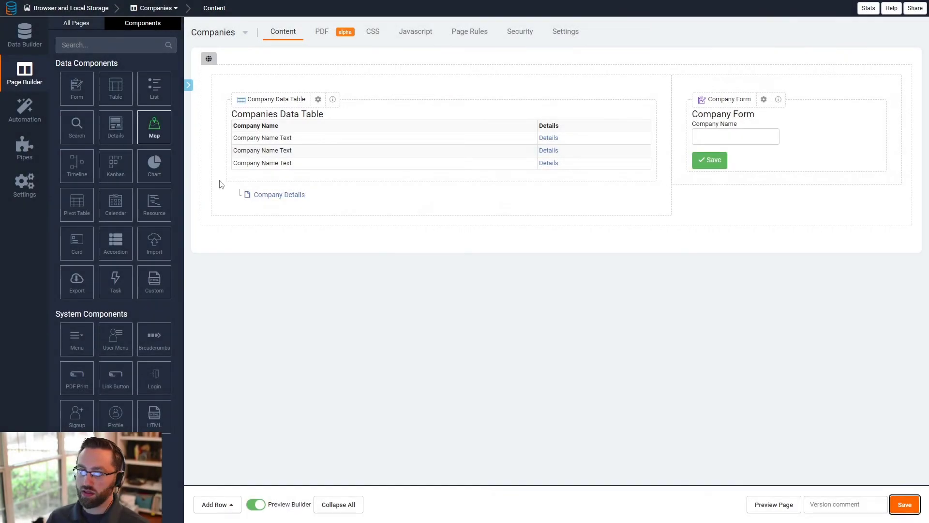
- On the Company Details page, quick-add a form for a new Job connected to this Company beside the Jobs table, and save
left_click(85, 29)
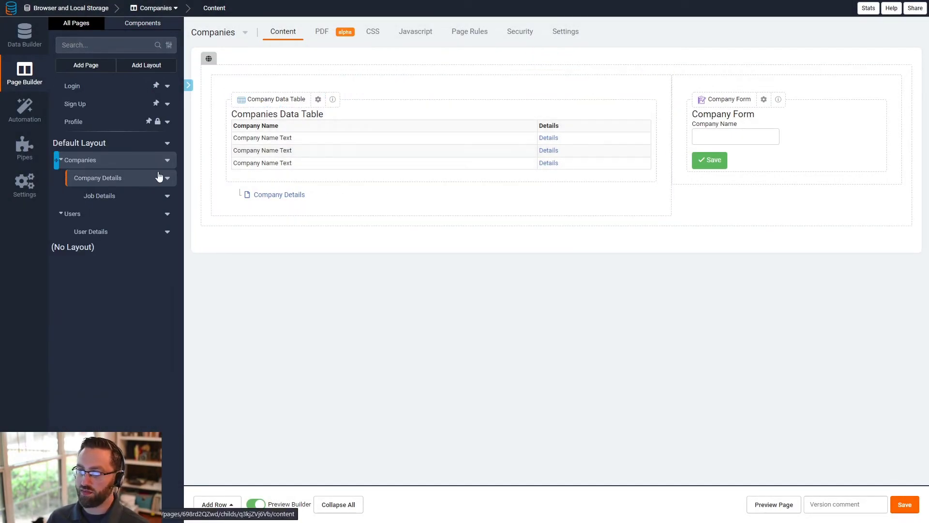
left_click(129, 179)
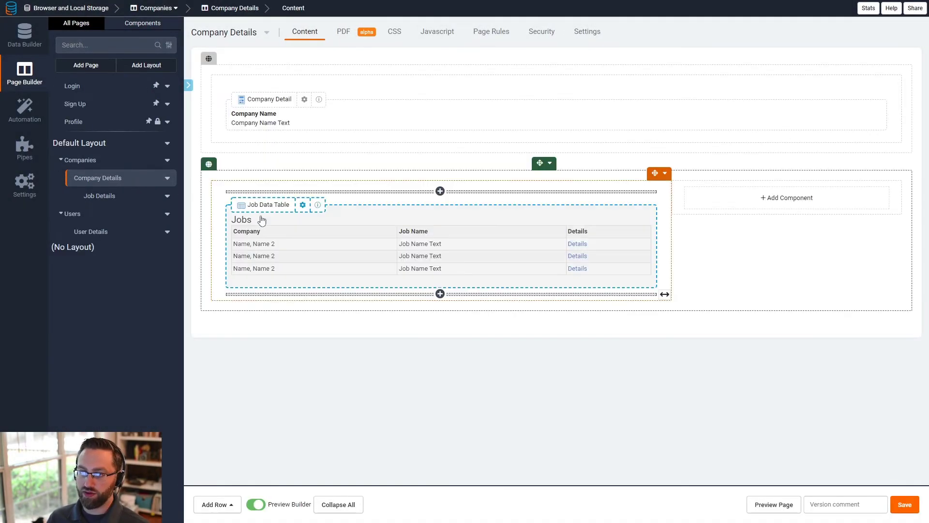
left_click(768, 201)
left_click(62, 88)
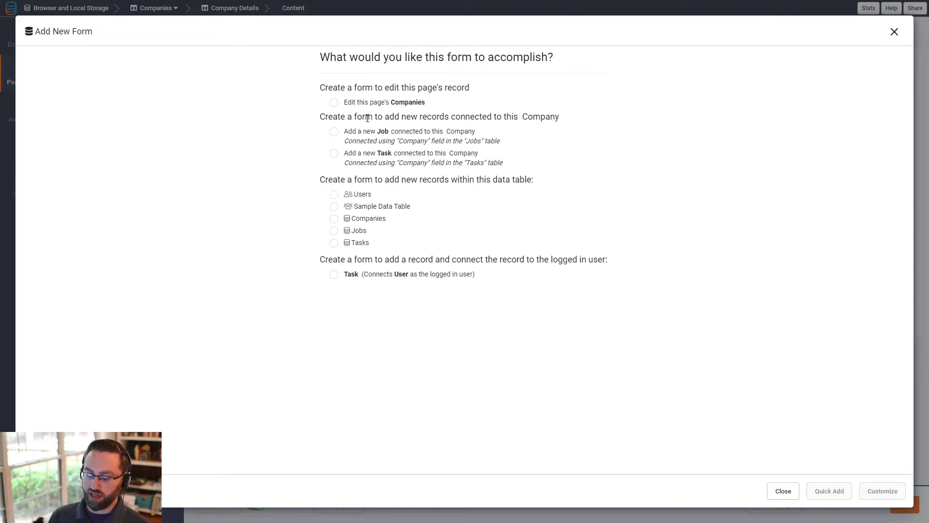
left_click(334, 132)
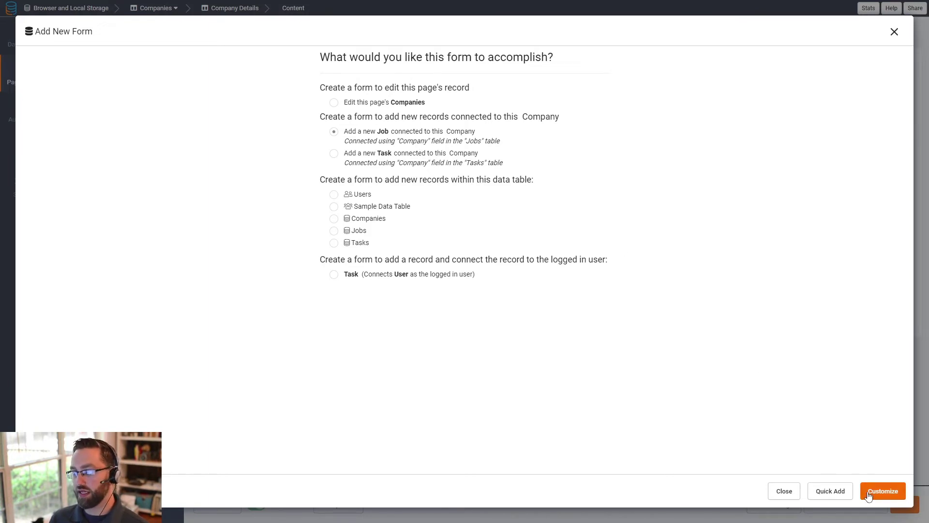
left_click(830, 491)
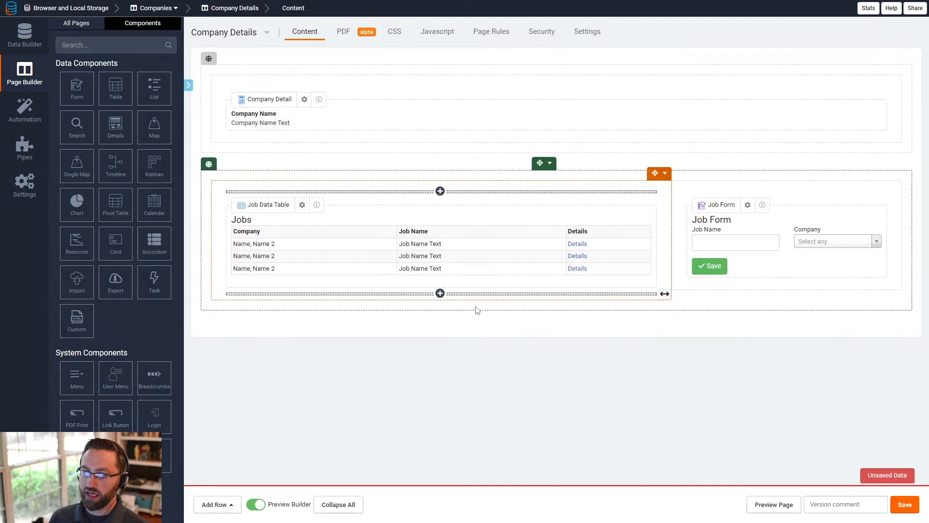
left_click(78, 25)
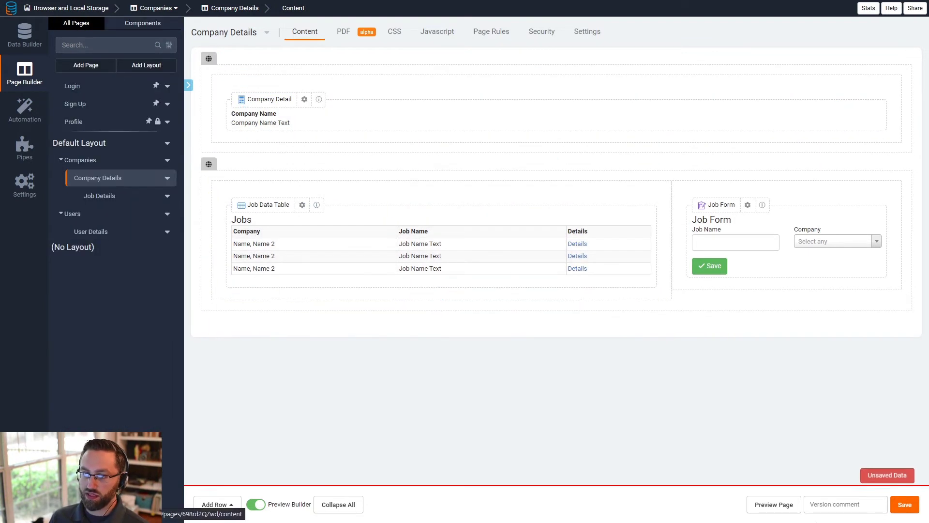
left_click(903, 507)
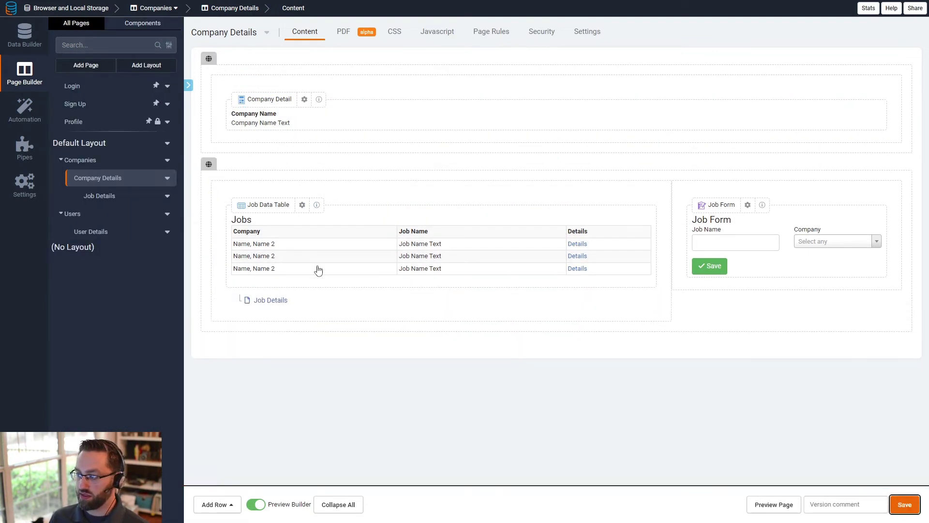
left_click(107, 197)
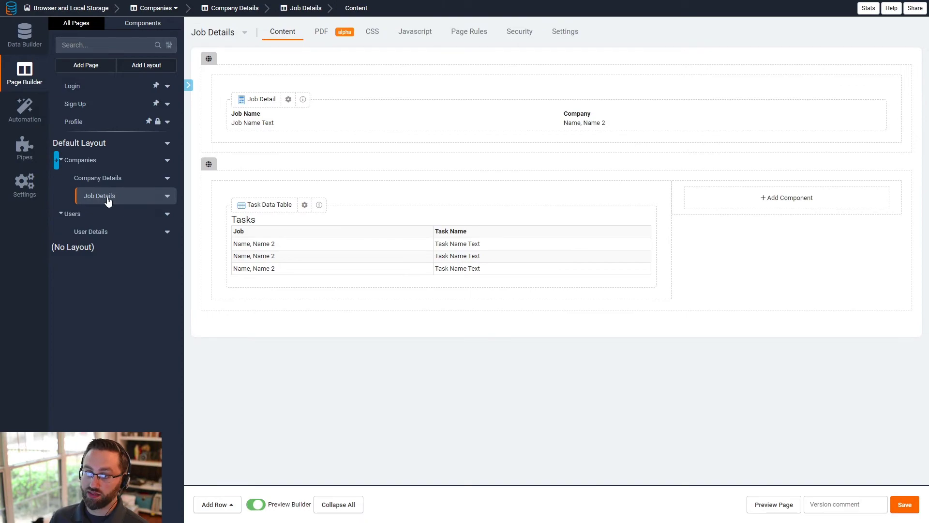
left_click(761, 197)
left_click(77, 88)
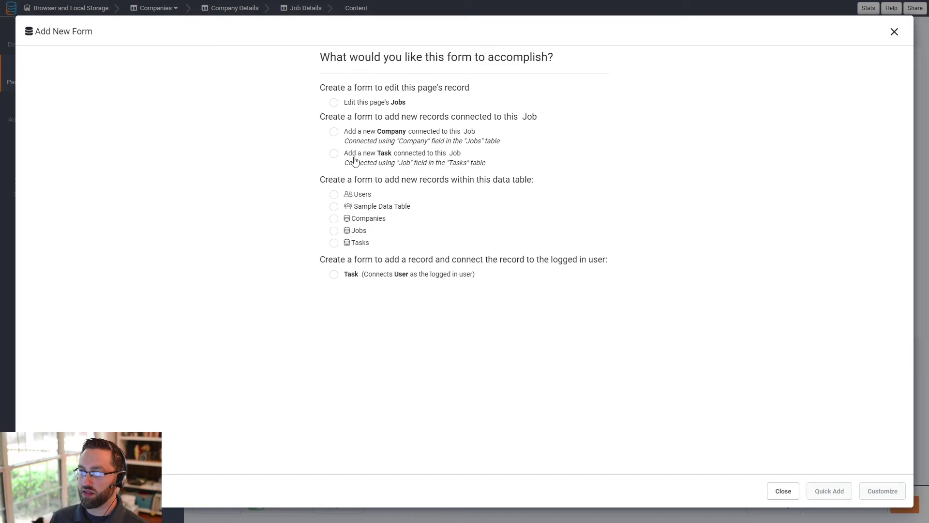
left_click(895, 32)
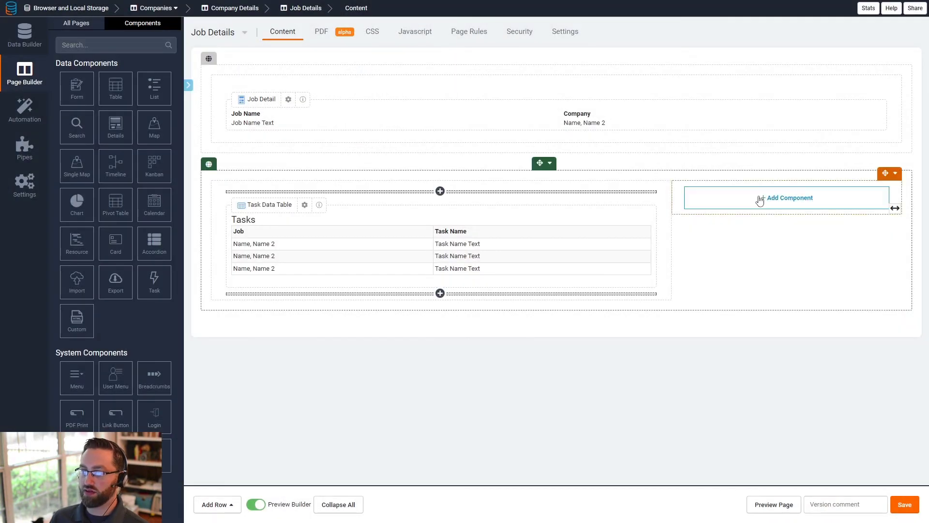
left_click(761, 203)
left_click(77, 88)
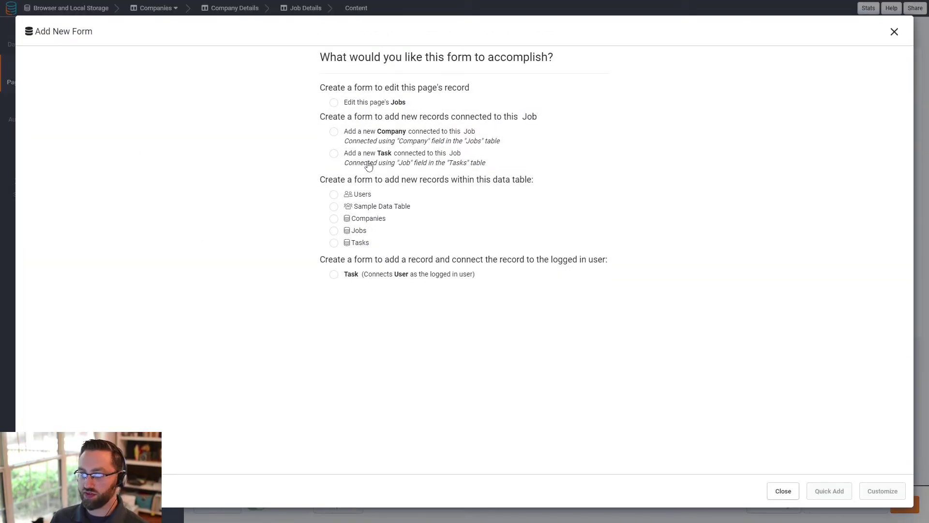
left_click(895, 33)
- Check the connection fields of the Tasks table in the Data Builder, and return to the Page Builder's page list
left_click(25, 38)
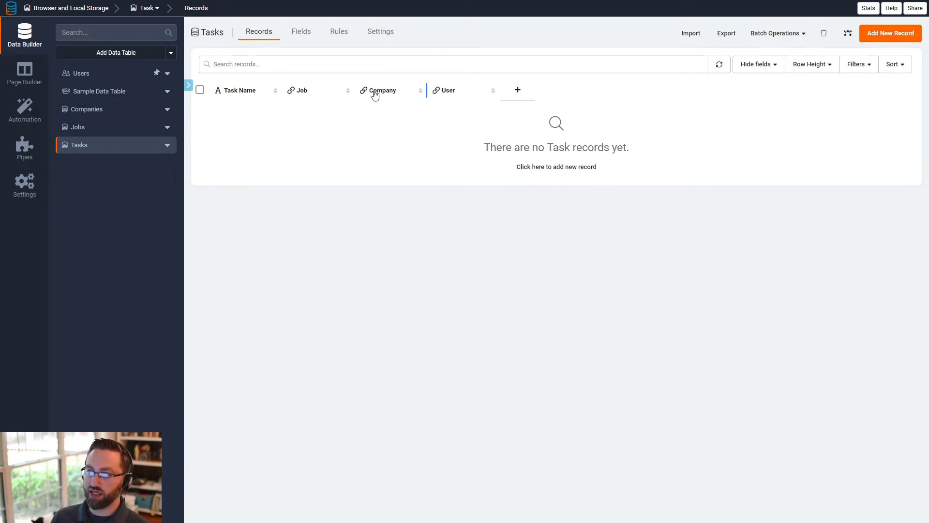
left_click(24, 72)
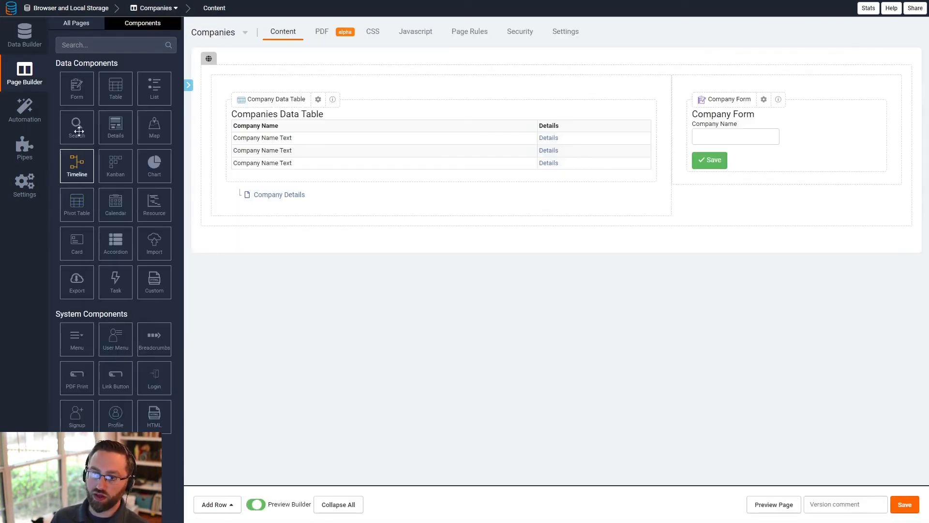
left_click(82, 27)
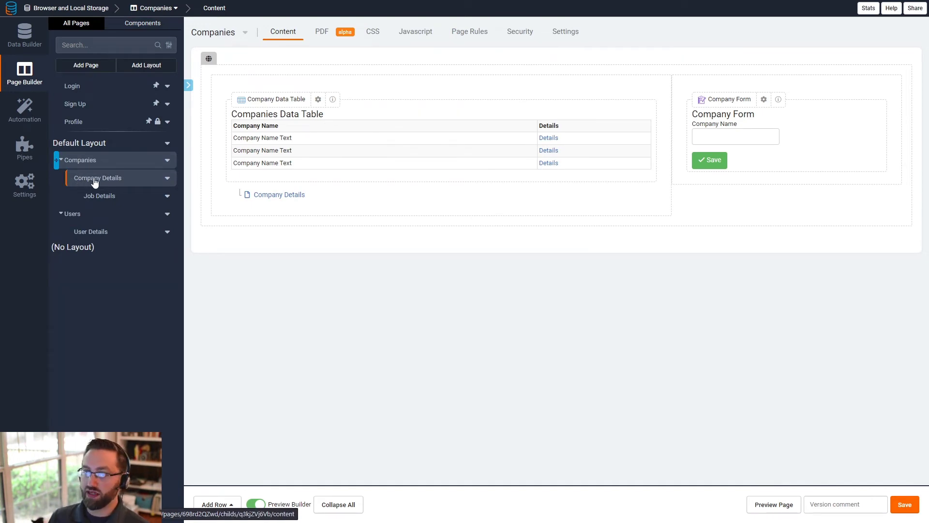
- On the Job Details page, quick-add a form for a new Task connected to this Job beside the Tasks table, and save
left_click(104, 196)
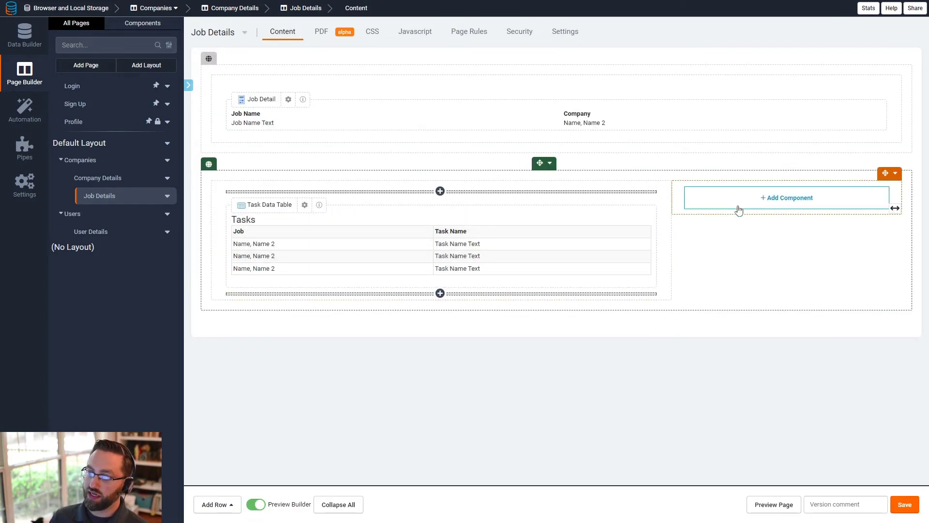
left_click(787, 198)
left_click(76, 87)
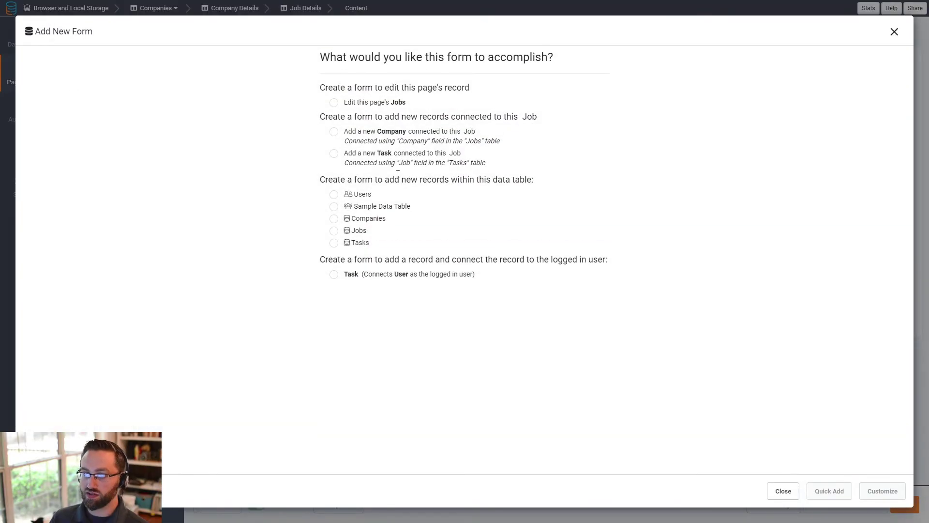
left_click(370, 161)
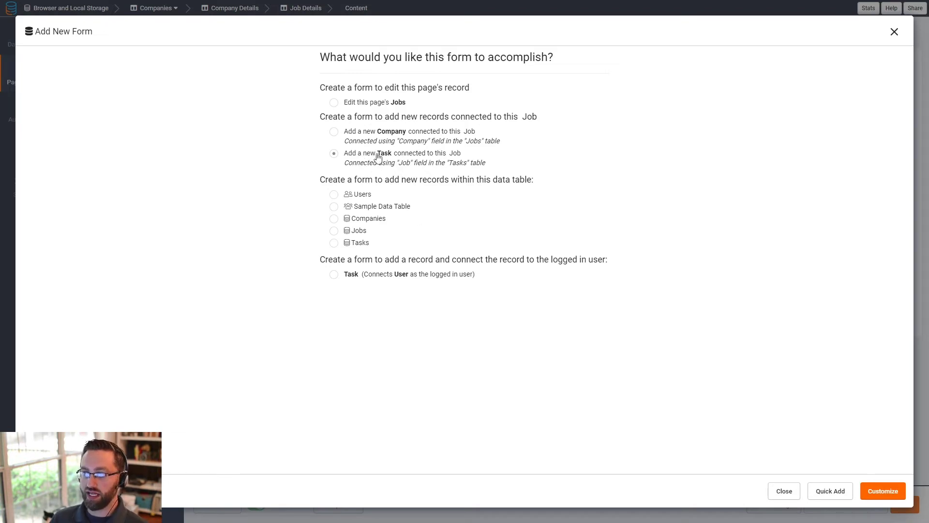
left_click(842, 492)
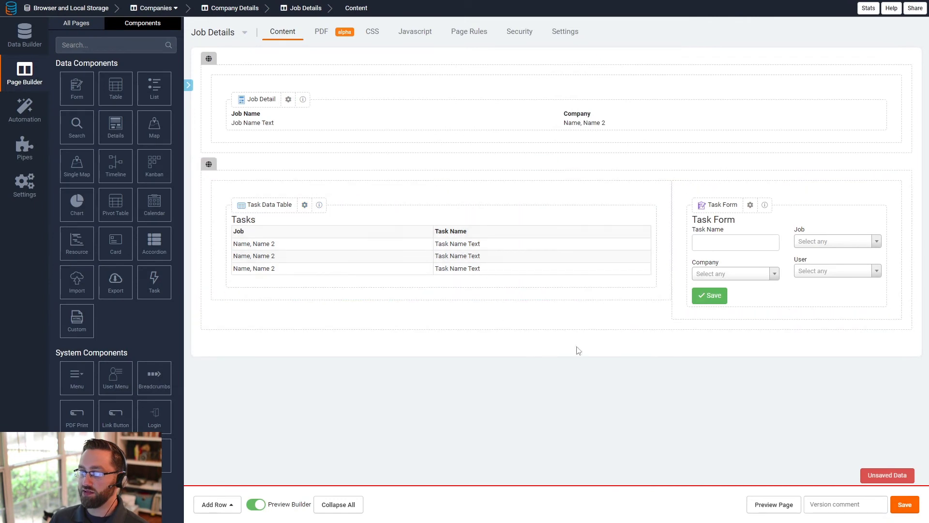
left_click(904, 504)
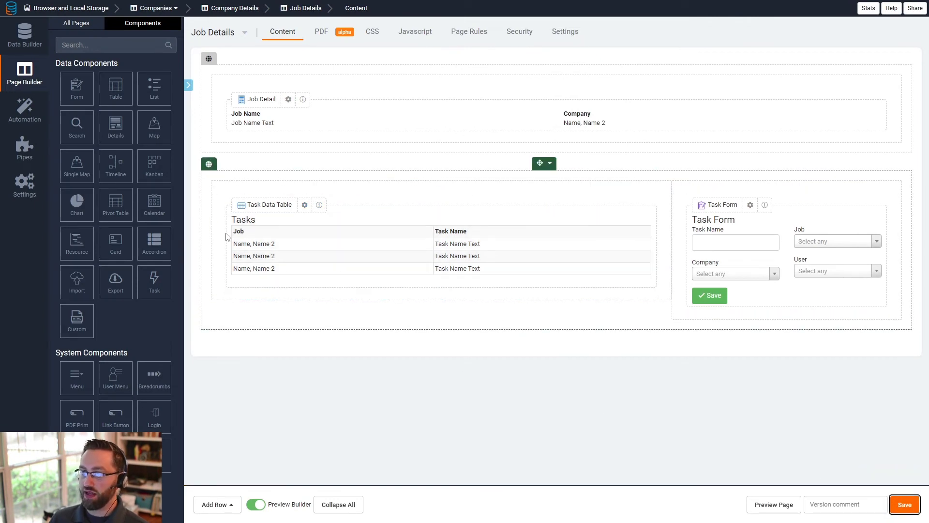
- Preview the live app and view the details of Company A with its connected jobs
left_click(771, 507)
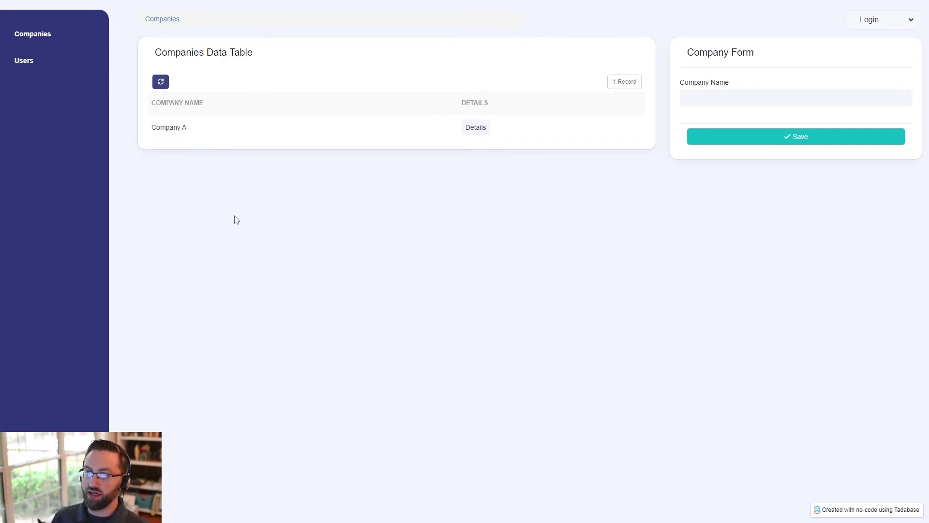
left_click_drag(186, 127, 150, 131)
left_click(475, 128)
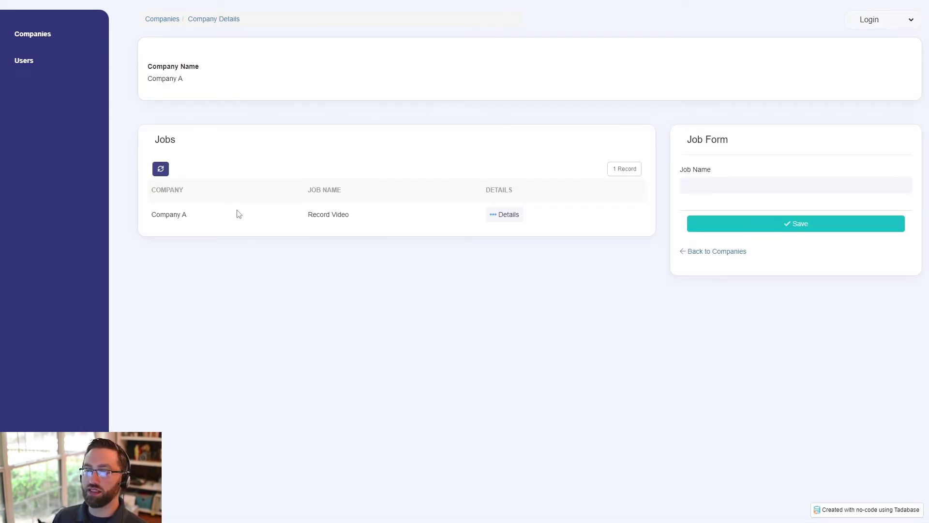
left_click_drag(352, 216, 309, 218)
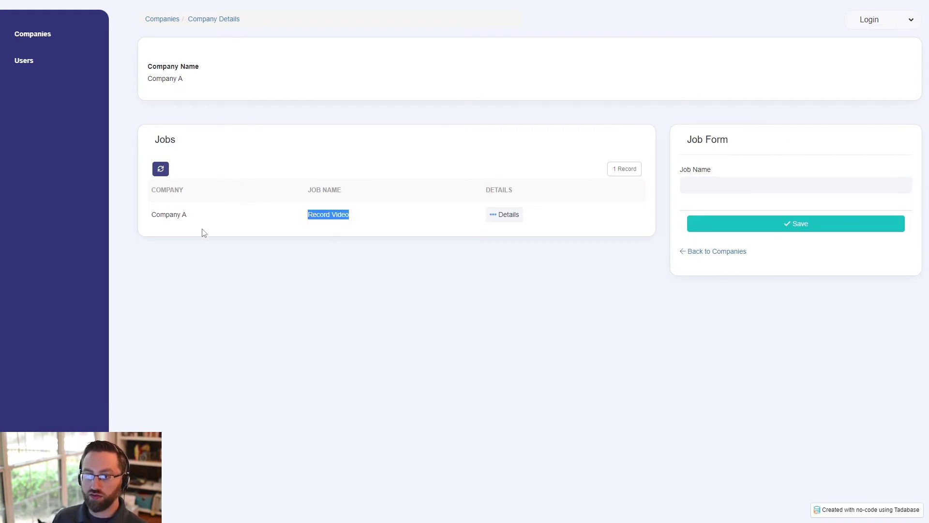
- Open the Record Video job's details and submit a new task named "Charge camera batteries"
left_click(501, 221)
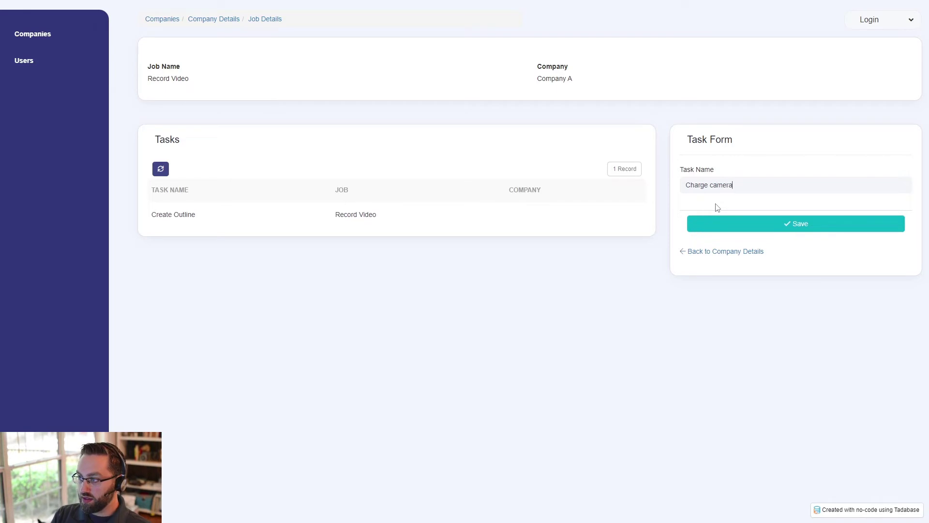
type("s")
key("Return")
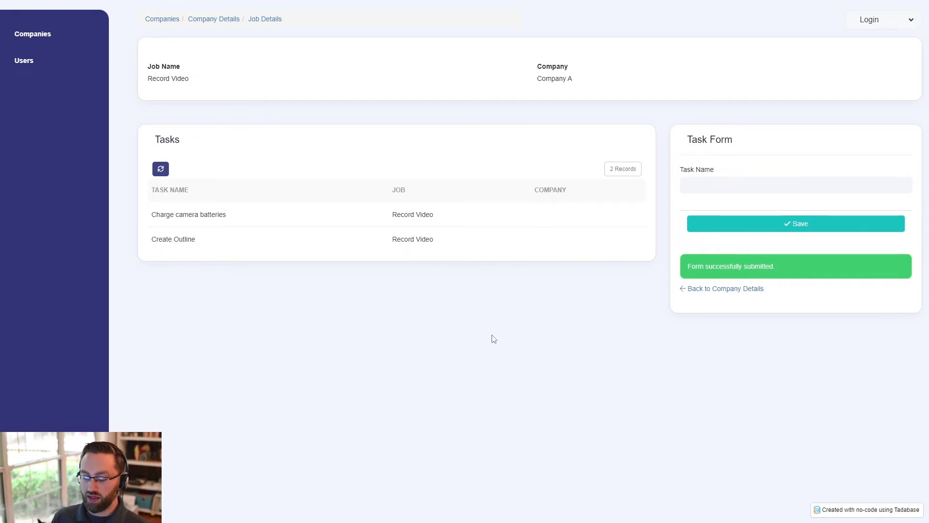
- Return to the Job Details page in the builder and add a new record rule to its Task Form
key("ctrl+Tab")
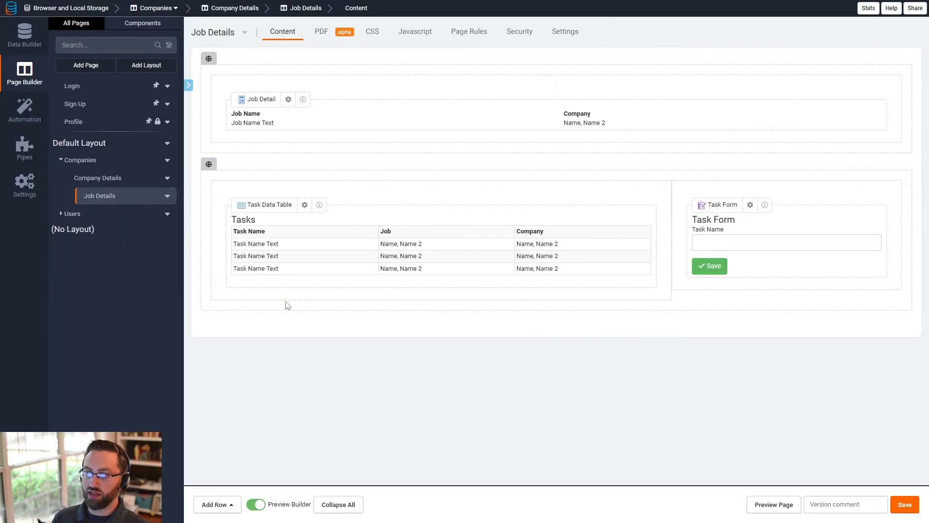
left_click(731, 241)
left_click(144, 32)
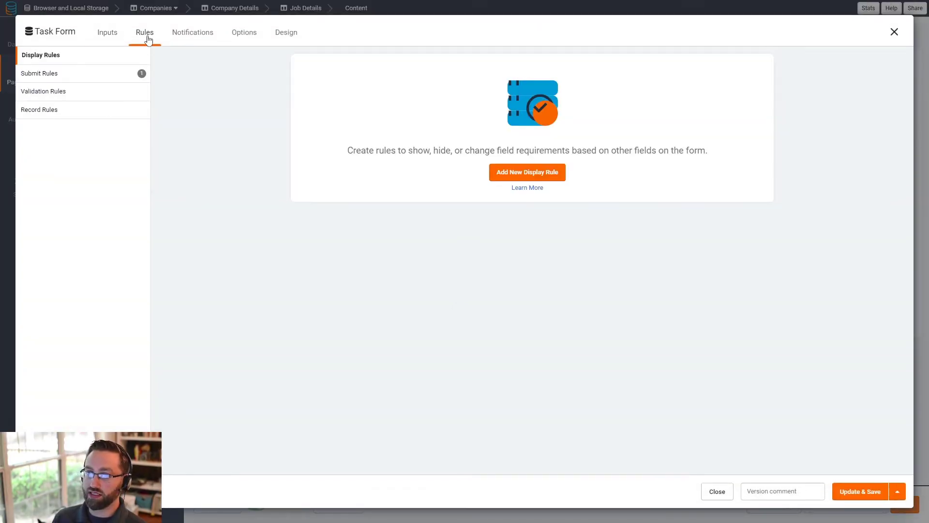
left_click(41, 110)
left_click(506, 176)
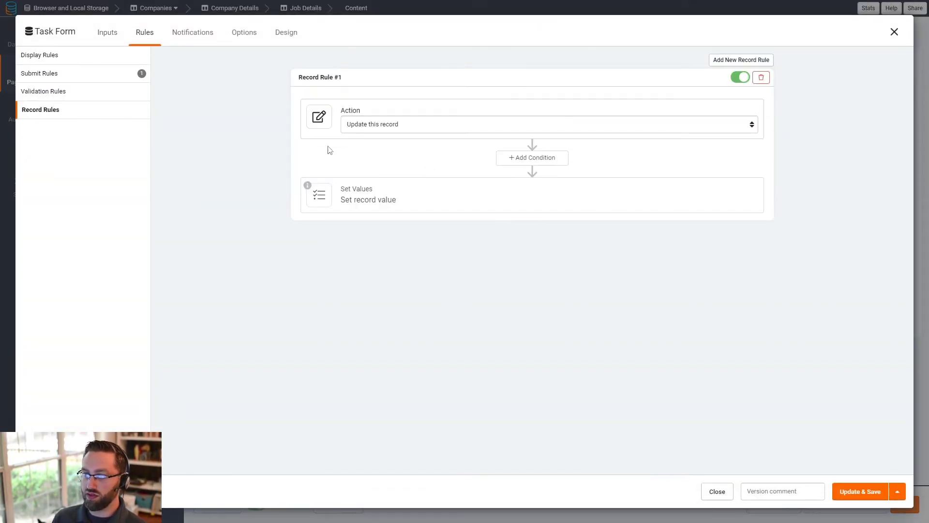
- Try to make the record rule set Company (Join) to a Connected Value, and view the available source fields
left_click(368, 201)
left_click(340, 237)
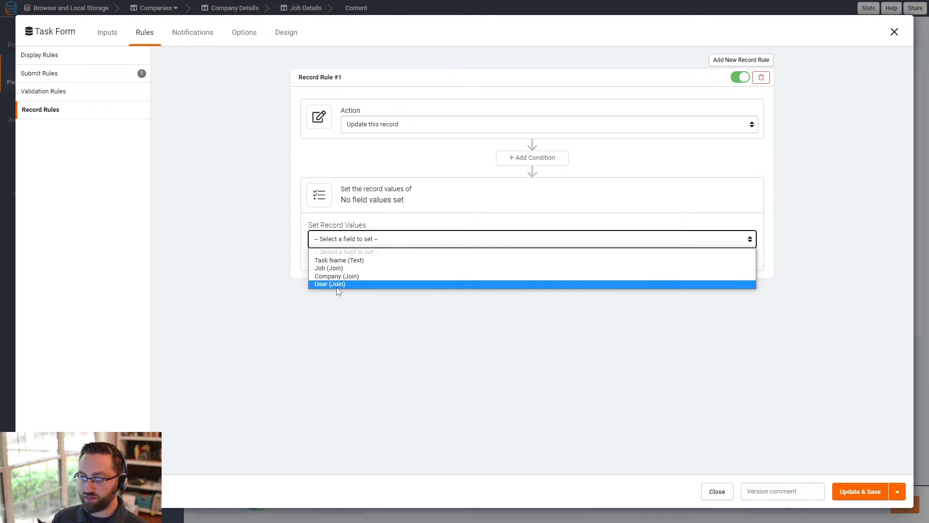
left_click(340, 276)
left_click(576, 239)
left_click(584, 286)
left_click(648, 239)
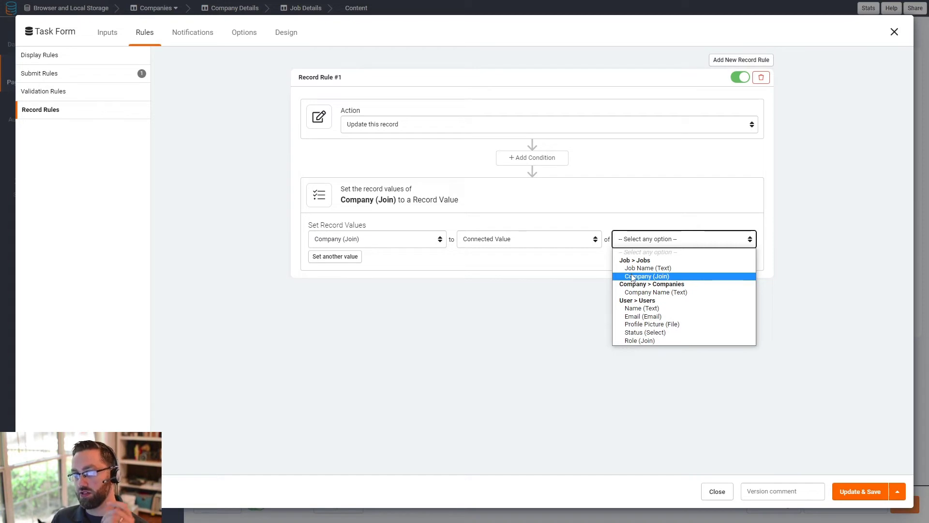
- Delete the unfinished record rule from the Task Form, and update and save the form
left_click(771, 270)
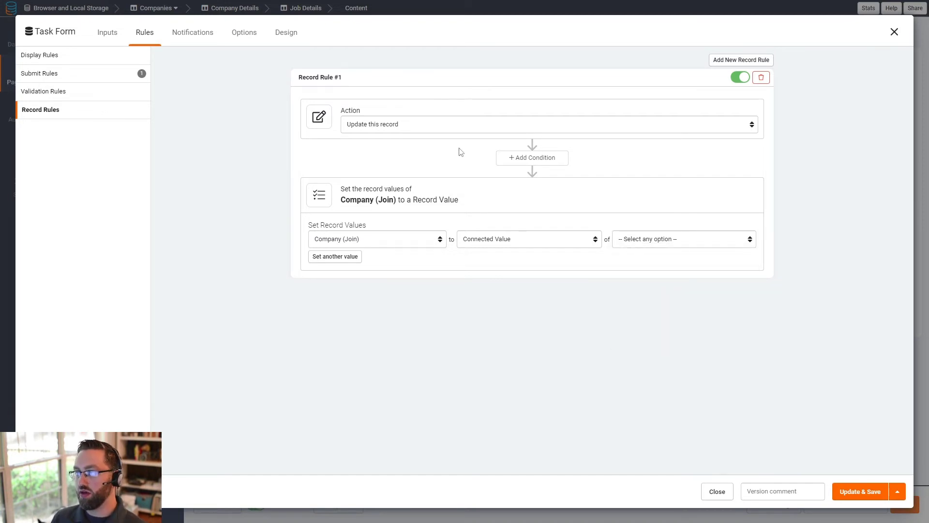
left_click(761, 77)
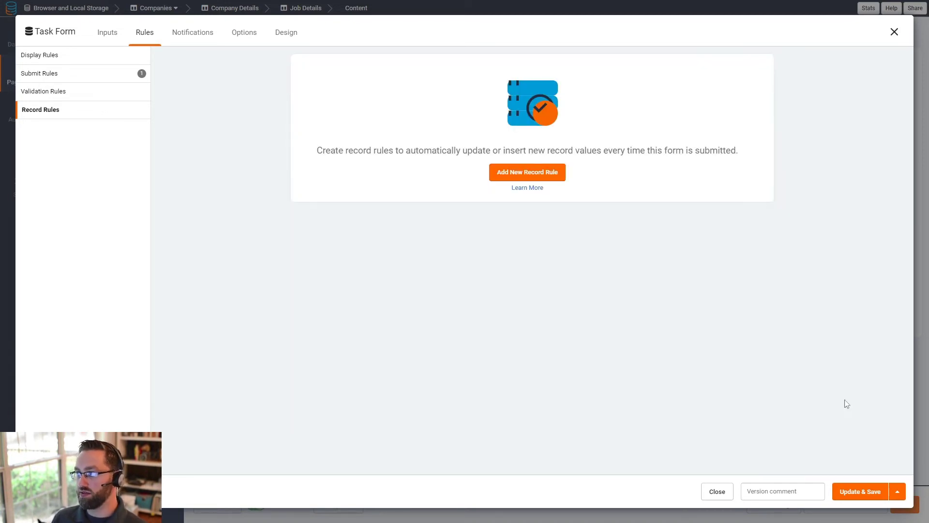
left_click(852, 500)
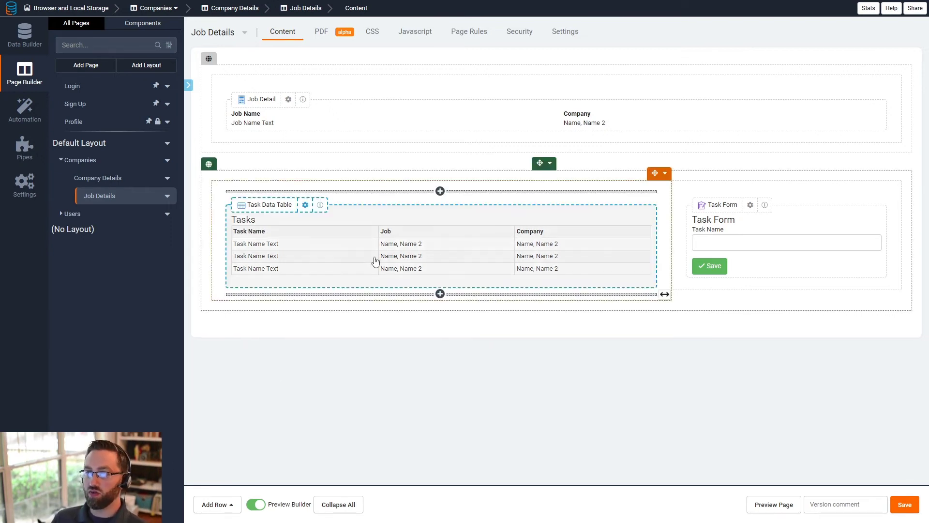
left_click(93, 179)
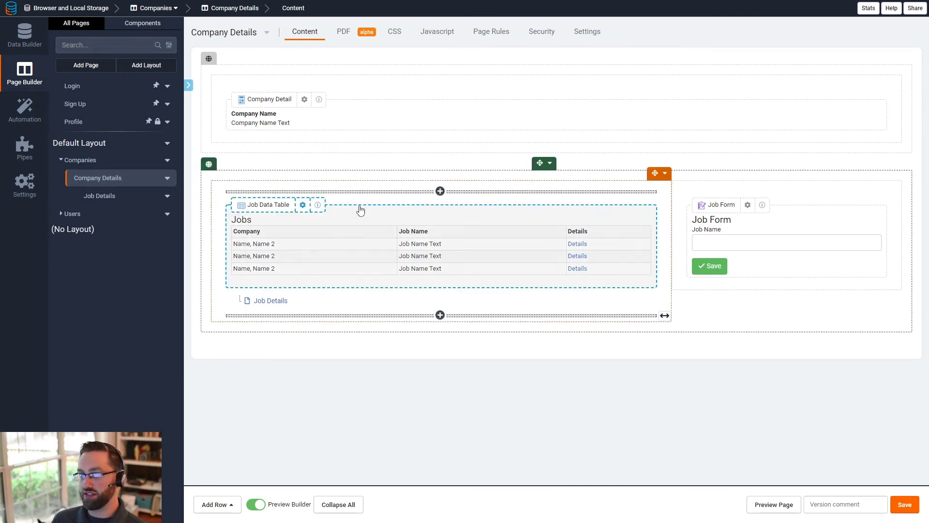
left_click(103, 194)
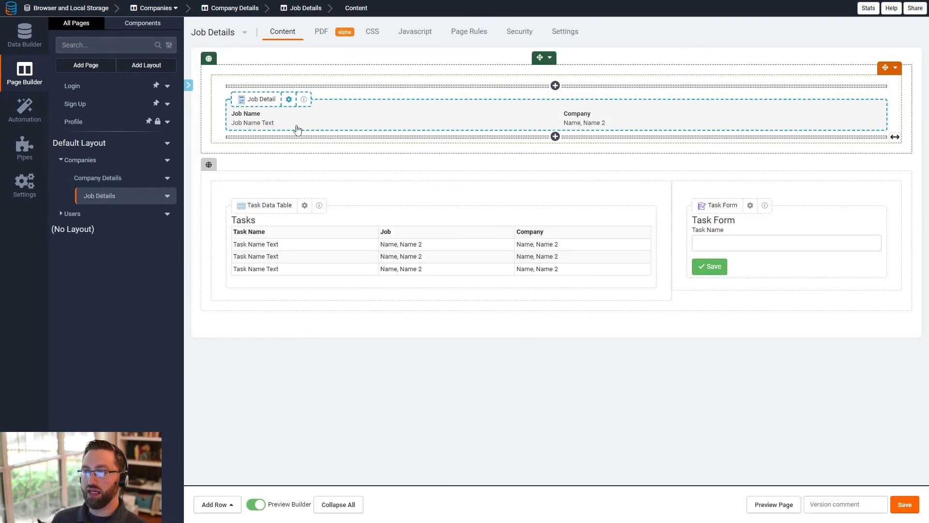
- Add a text field named "Record ID" to the Companies data table and save it
left_click(27, 43)
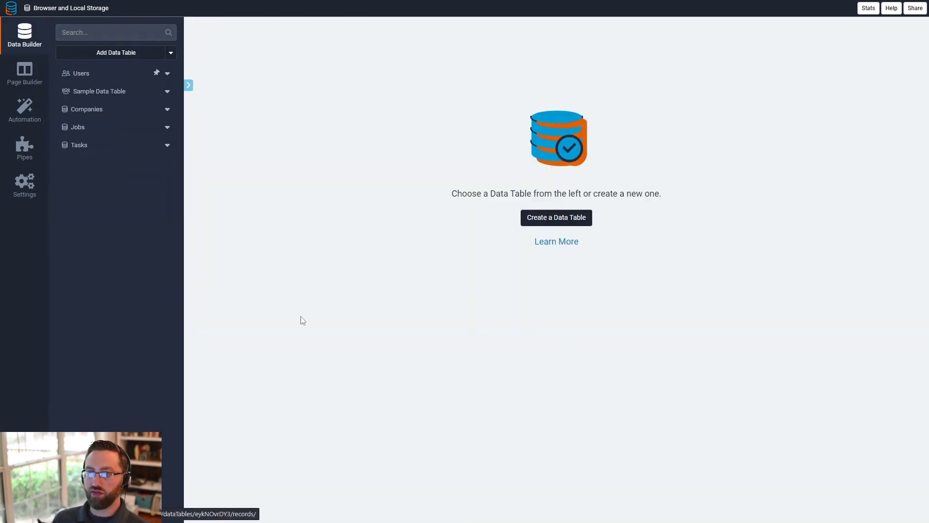
left_click(115, 125)
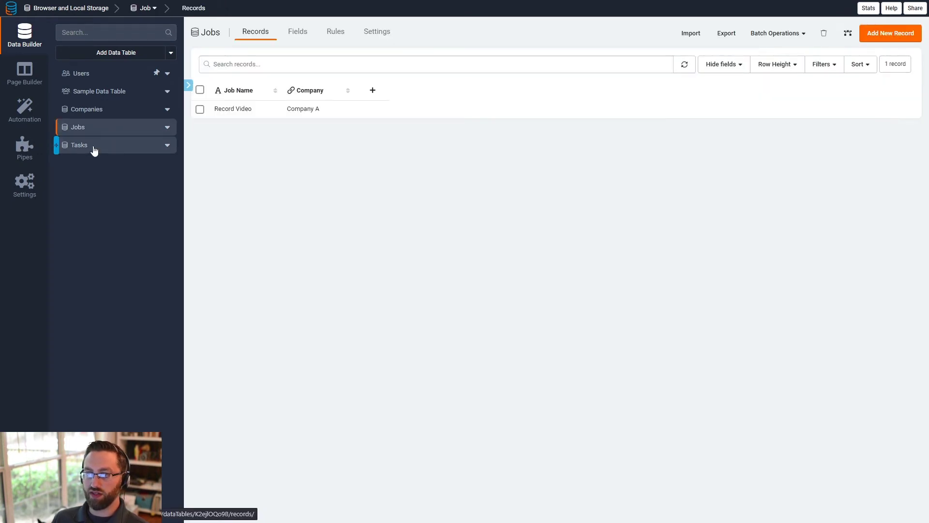
left_click(95, 109)
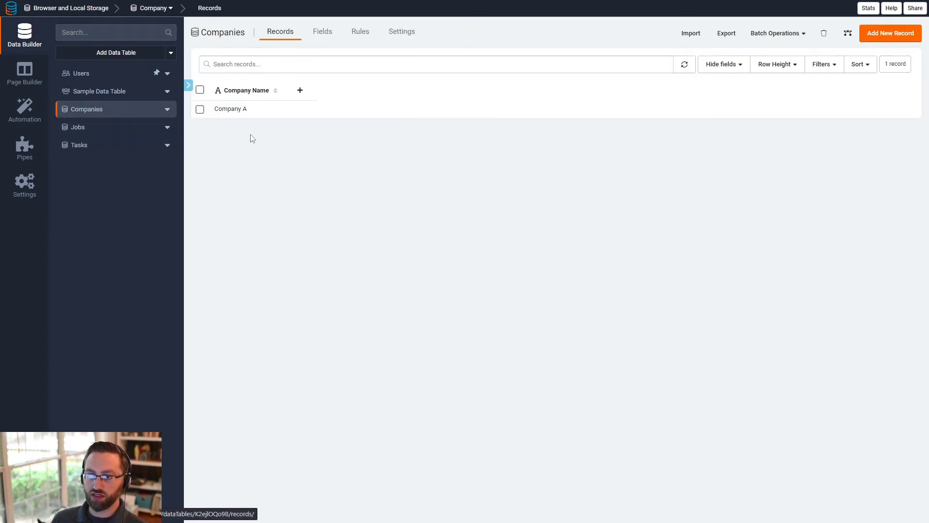
left_click(321, 31)
left_click(220, 75)
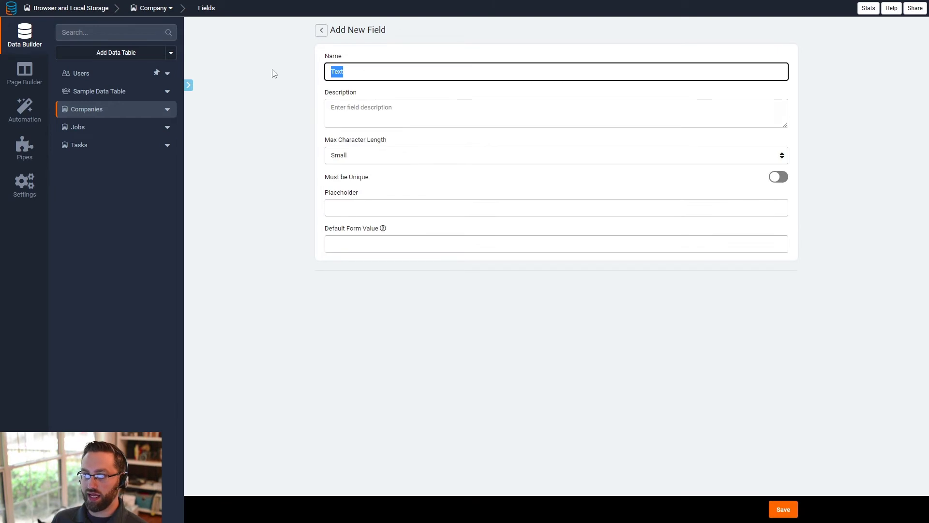
type("Record ID")
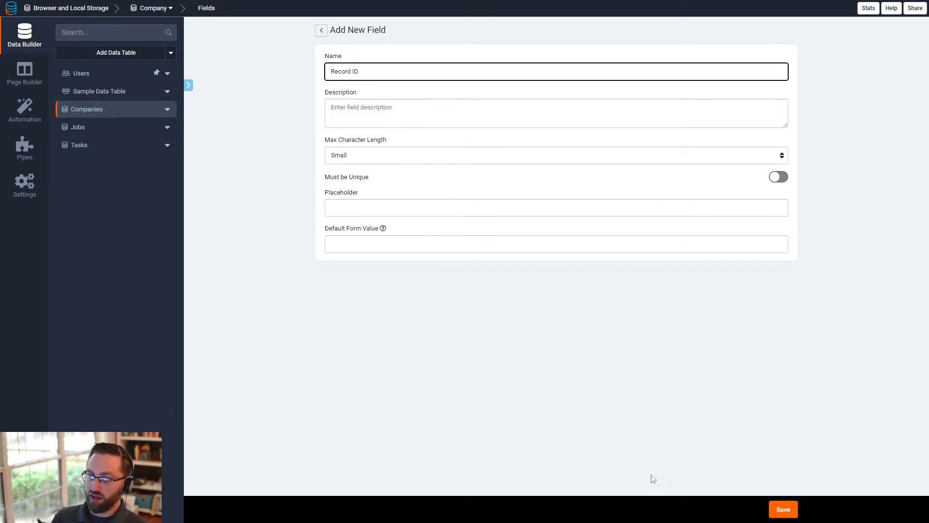
left_click(781, 517)
- Add a text field named "Record ID" to the Jobs data table and save it
left_click(119, 131)
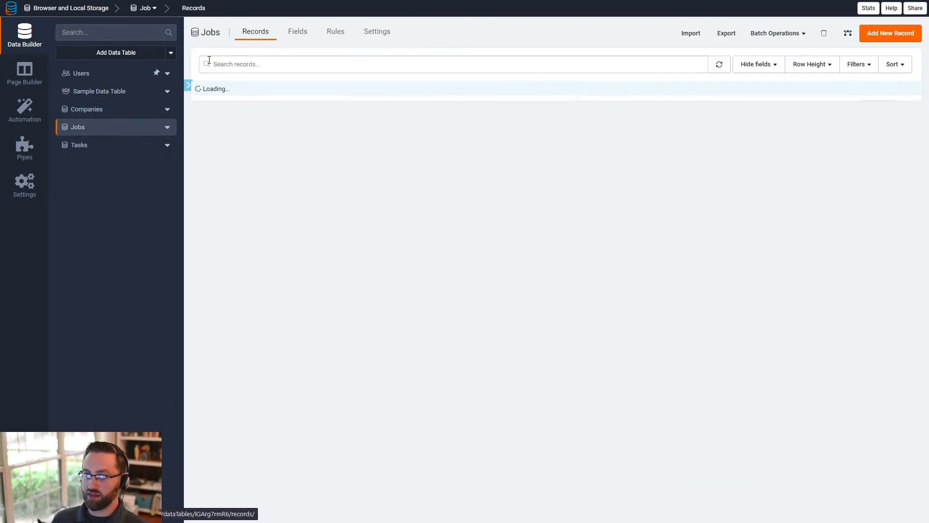
left_click(300, 33)
left_click(217, 56)
left_click(222, 73)
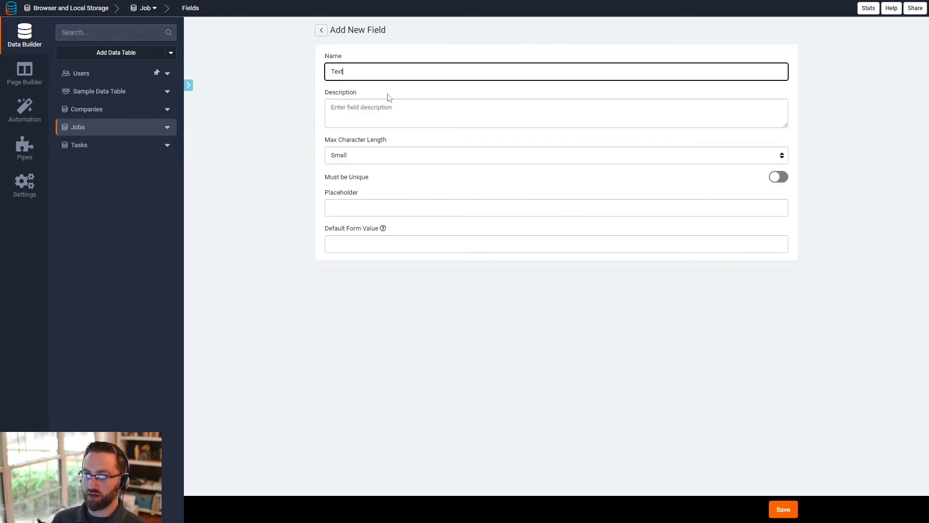
type("Record ID")
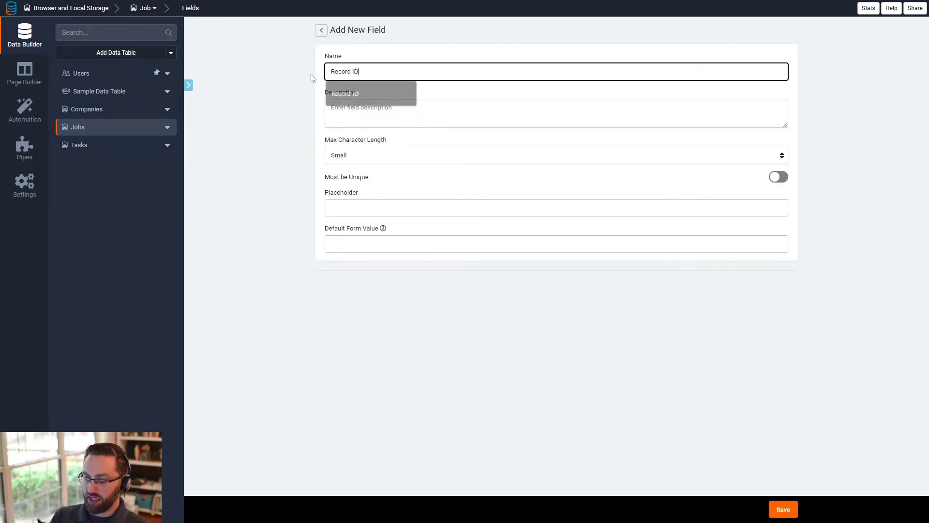
left_click(782, 510)
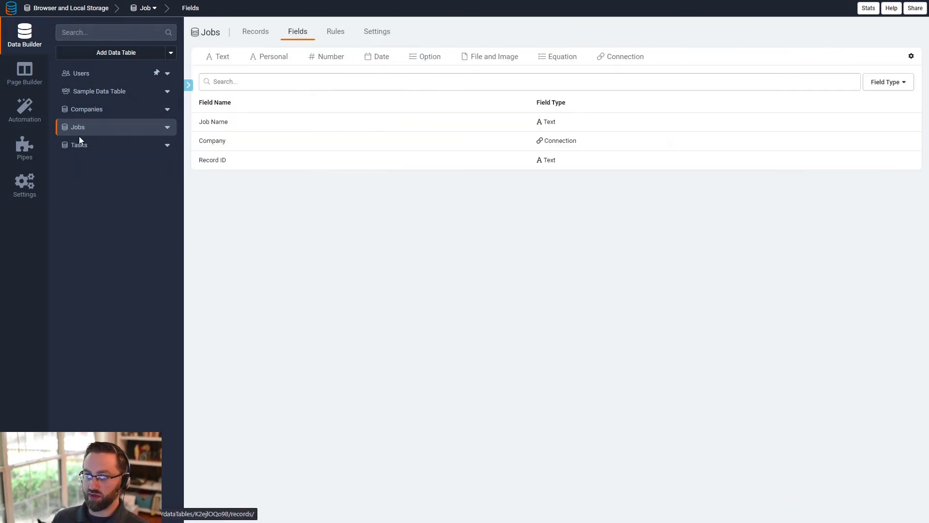
- Add a text field named "Record ID" to the Tasks data table and save it
left_click(80, 145)
left_click(297, 35)
mouse_move(262, 62)
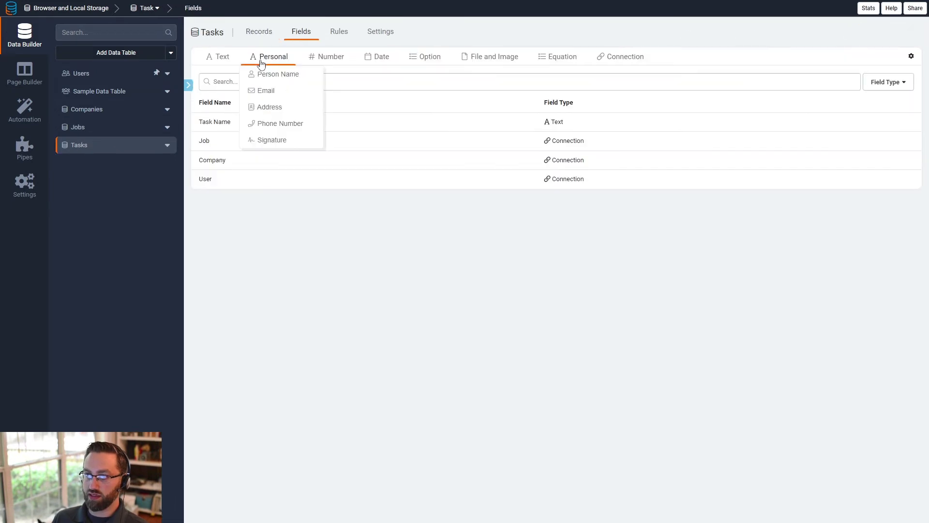
left_click(259, 31)
left_click(339, 31)
left_click(265, 28)
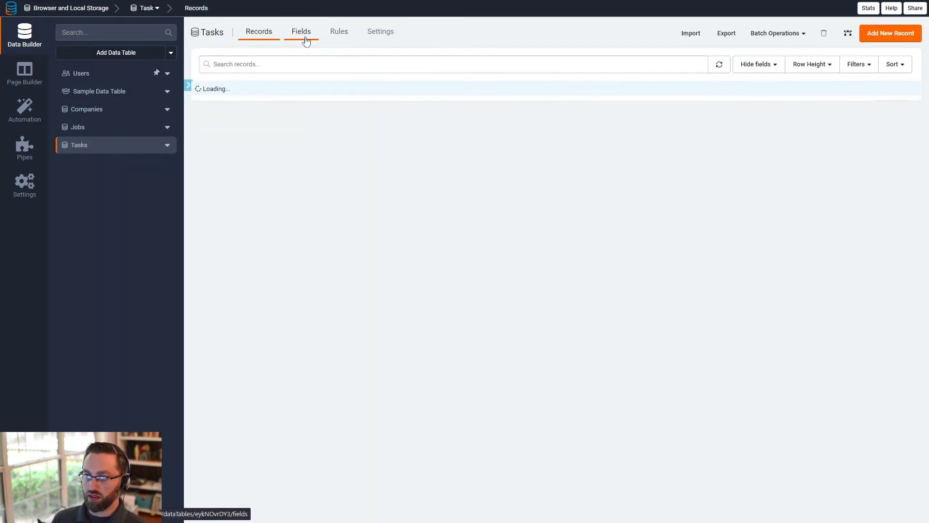
left_click(301, 31)
left_click(223, 72)
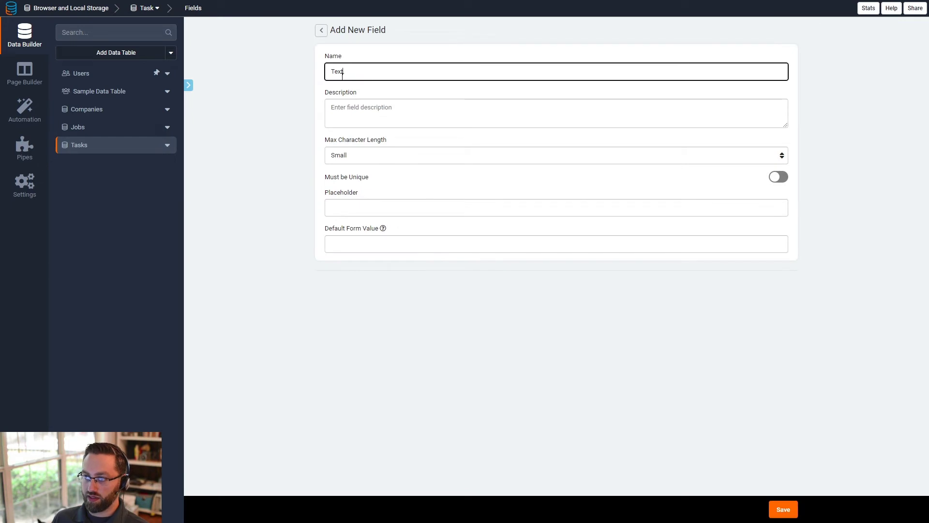
left_click_drag(350, 75, 315, 76)
type("Record ID")
left_click(784, 509)
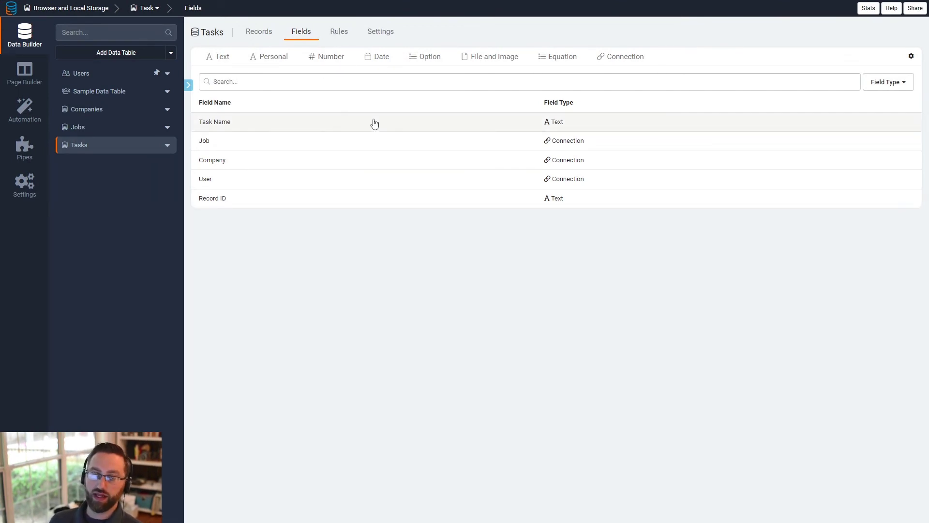
- Inspect the Tasks table rule that sets Record ID (Text) to the Record Value of (Record ID), including its settable fields
left_click(337, 31)
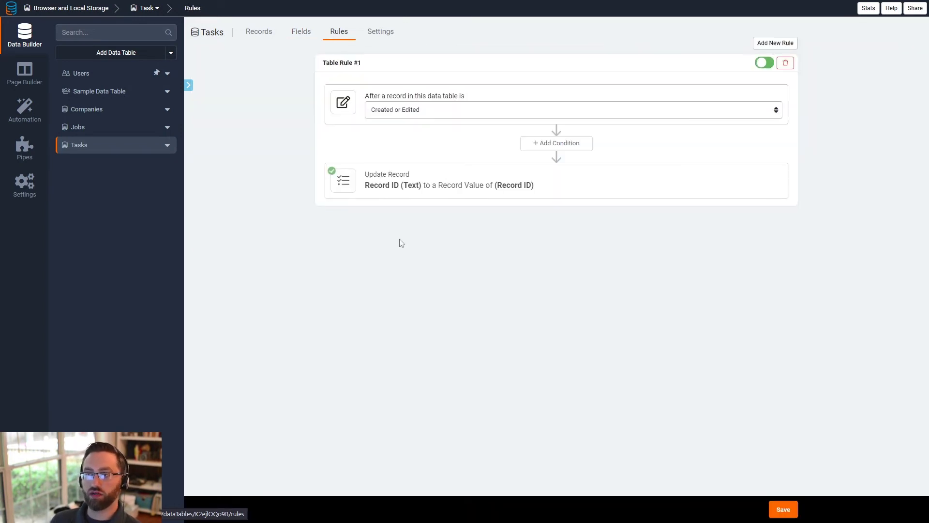
left_click(376, 194)
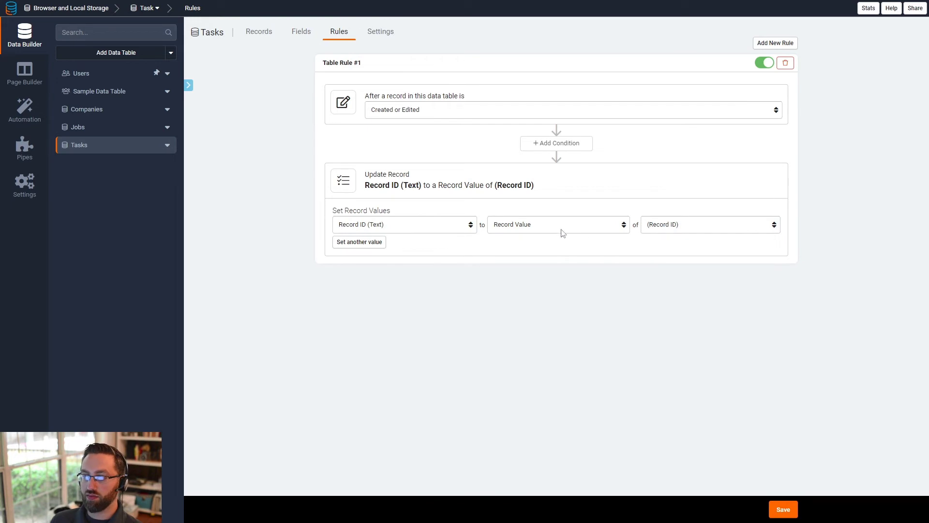
left_click(366, 229)
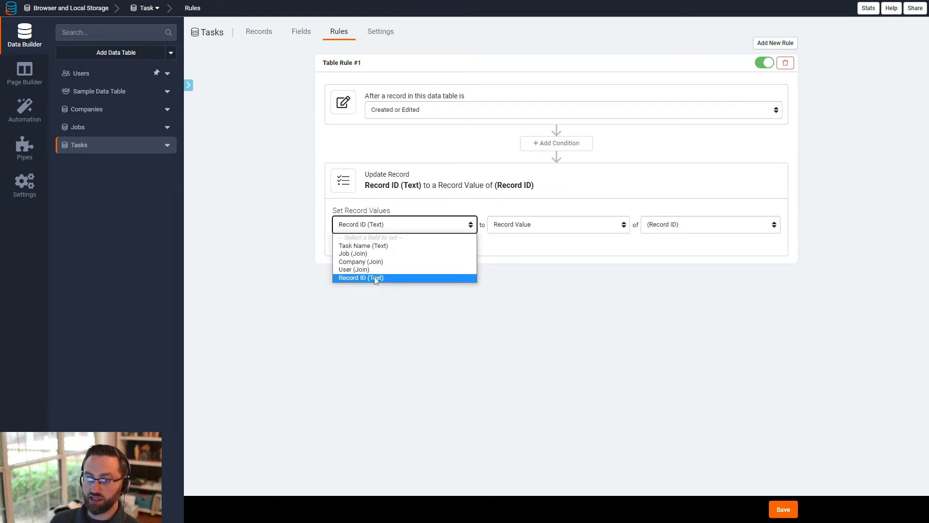
left_click(662, 282)
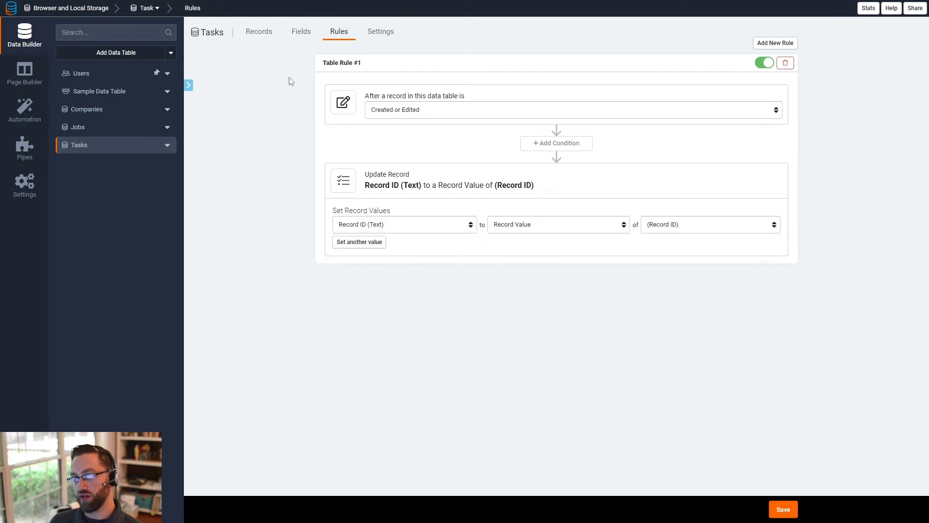
- Examine the Record ID values of the two records in the Tasks data table
left_click(258, 32)
left_click_drag(547, 108, 479, 108)
left_click_drag(541, 127, 504, 128)
left_click(537, 222)
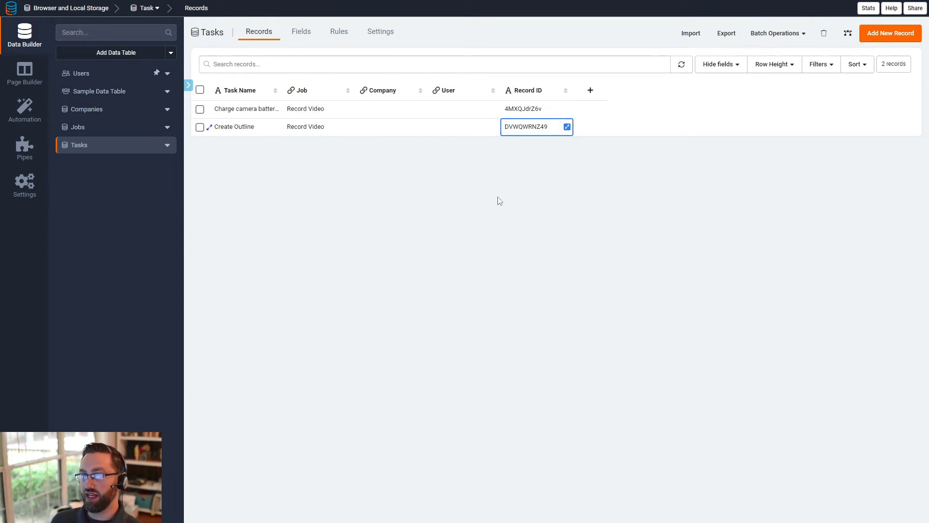
double_click(544, 130)
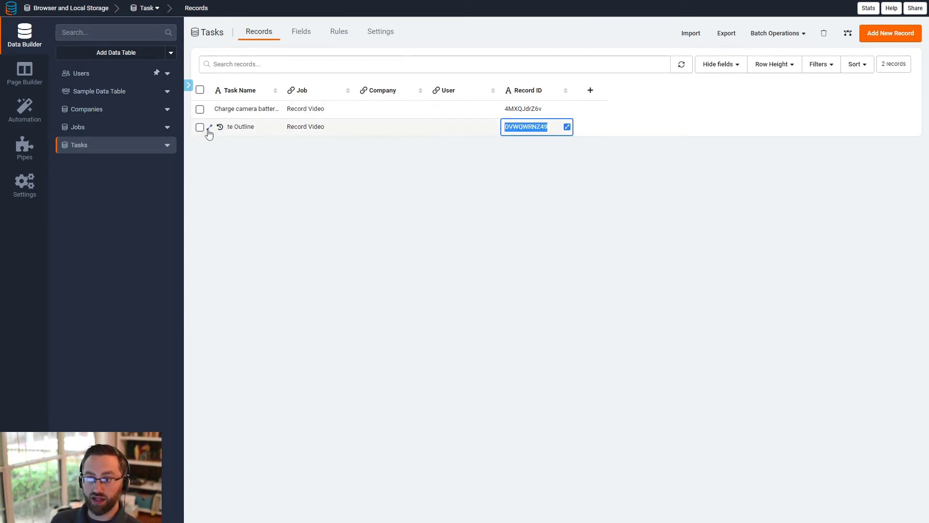
- Return to the Job Details page in the builder and add the Record ID field below Job Name in its Job Detail component
left_click(25, 71)
left_click(97, 179)
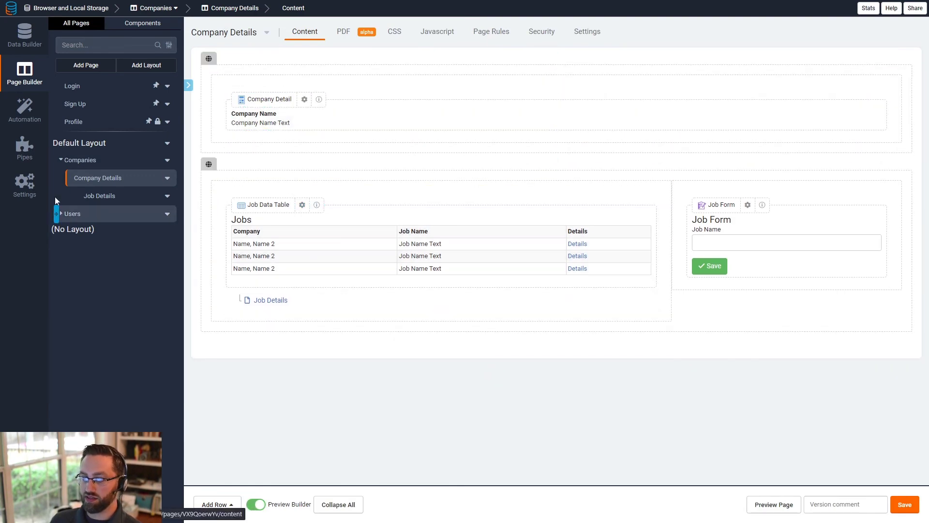
left_click(112, 198)
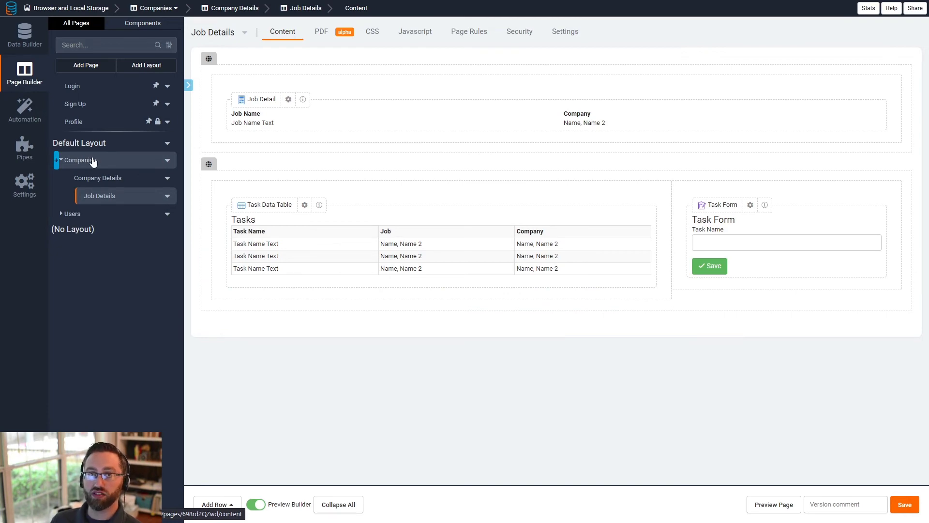
left_click(631, 128)
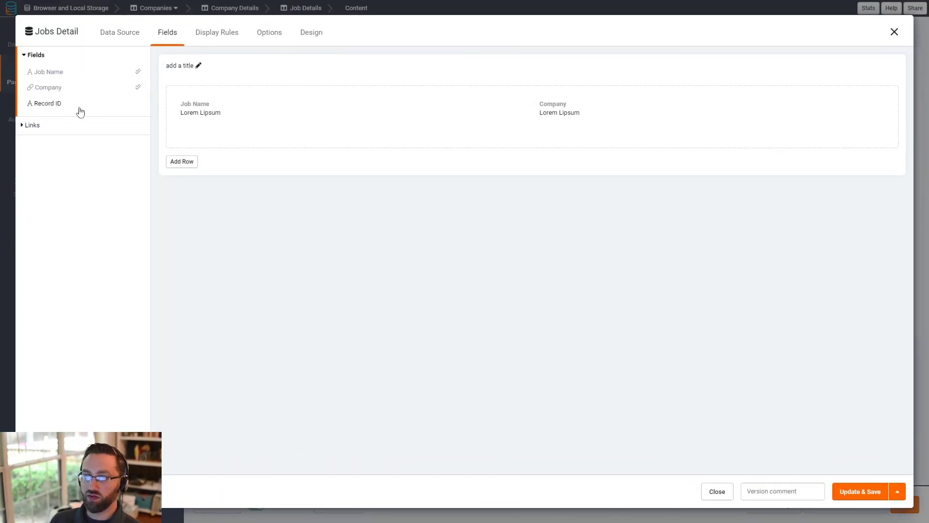
left_click_drag(66, 106, 234, 139)
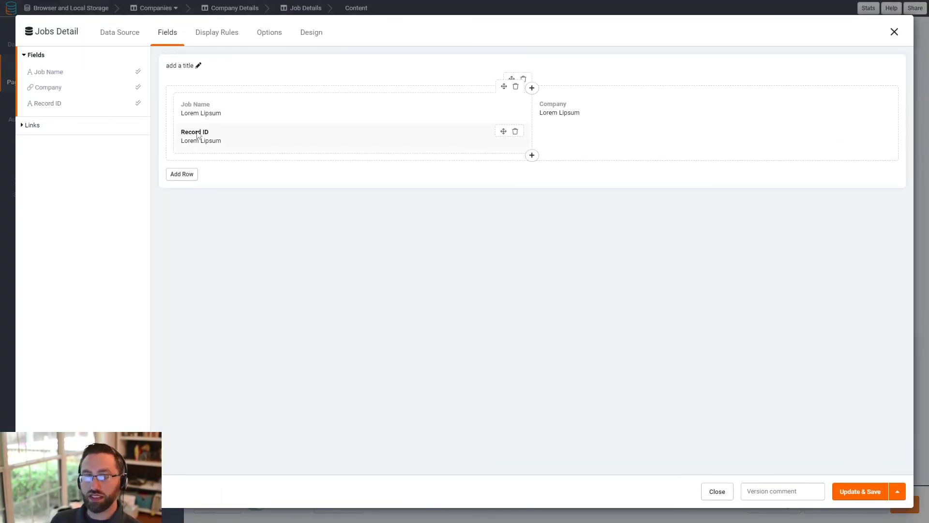
- Set the Record ID field to save its value to local storage with the variable name company_id
left_click(260, 144)
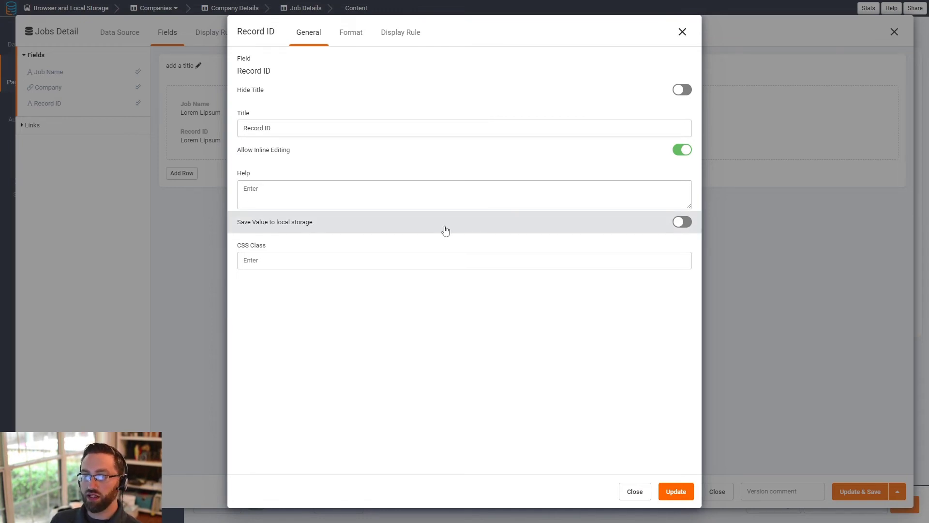
left_click(681, 221)
left_click(255, 262)
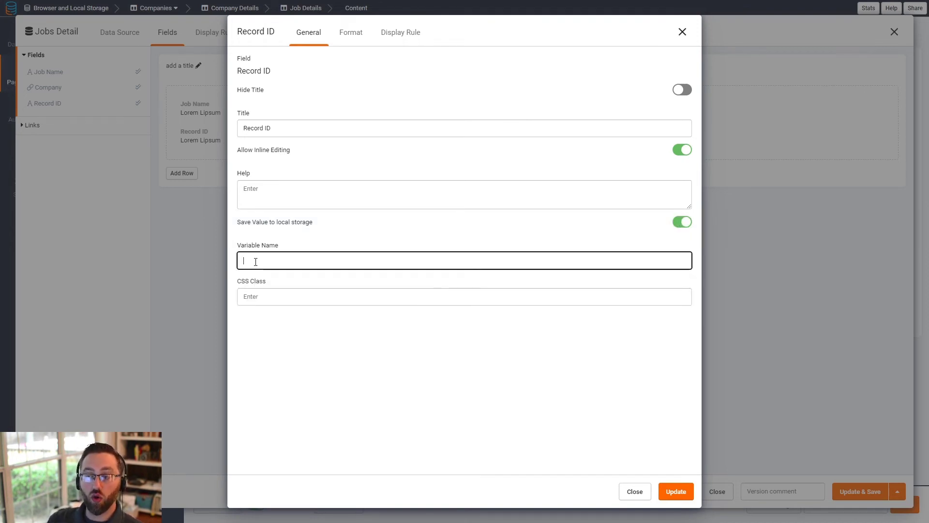
type("company_id")
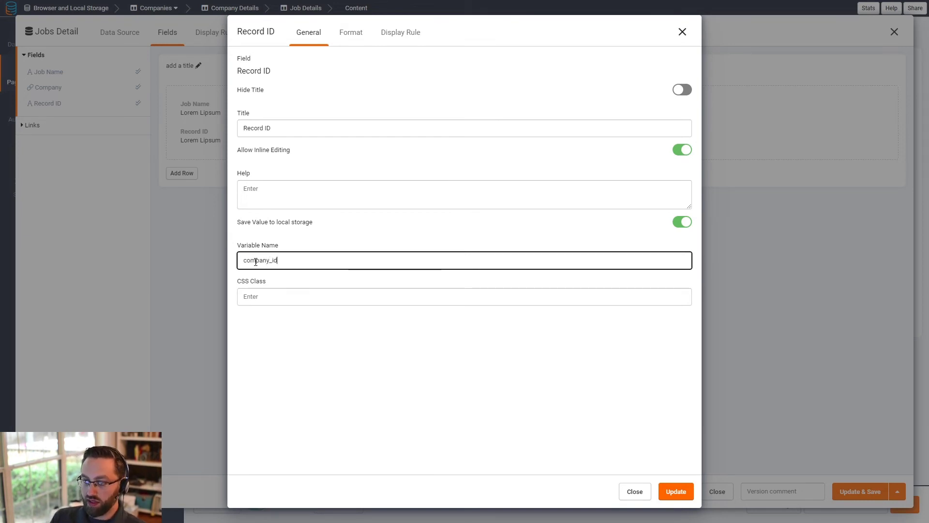
left_click(676, 492)
- Move the Record ID field below Company in the Job Detail component, and update and save the component
double_click(494, 144)
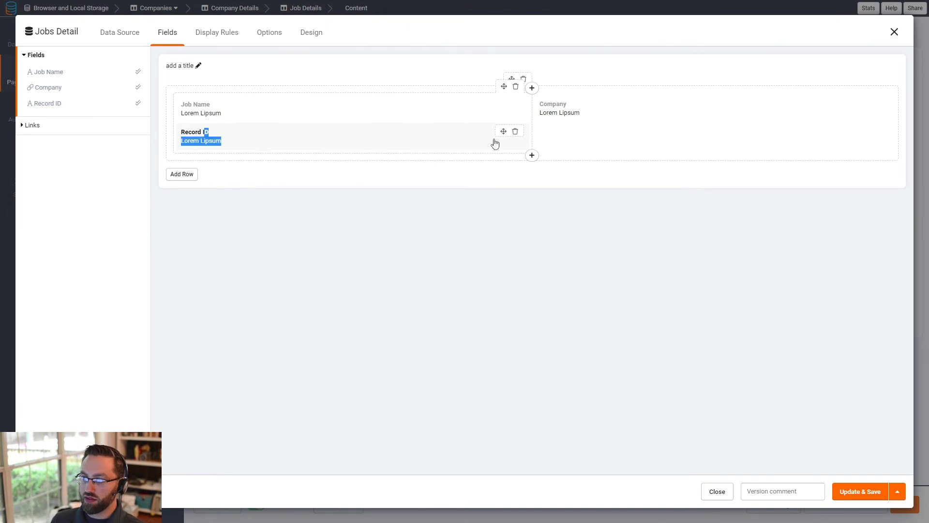
left_click(683, 32)
left_click_drag(503, 131, 601, 127)
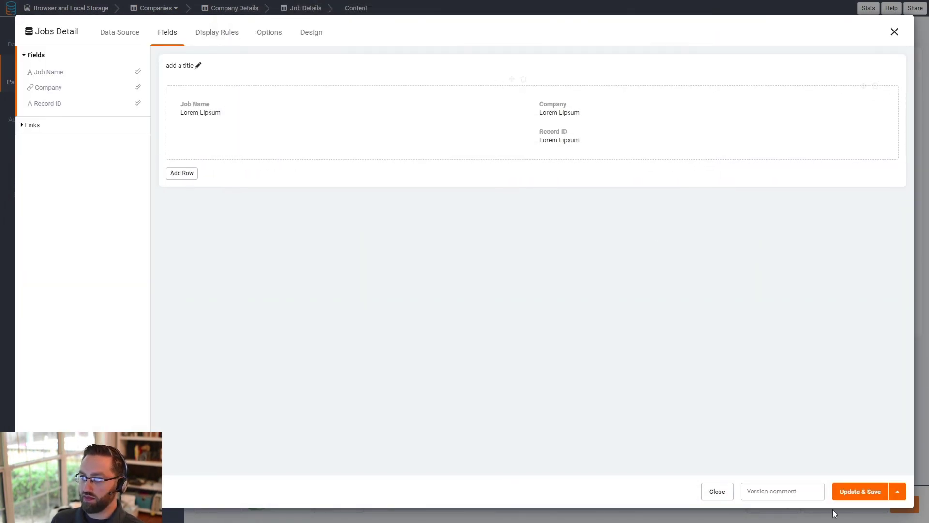
left_click(860, 492)
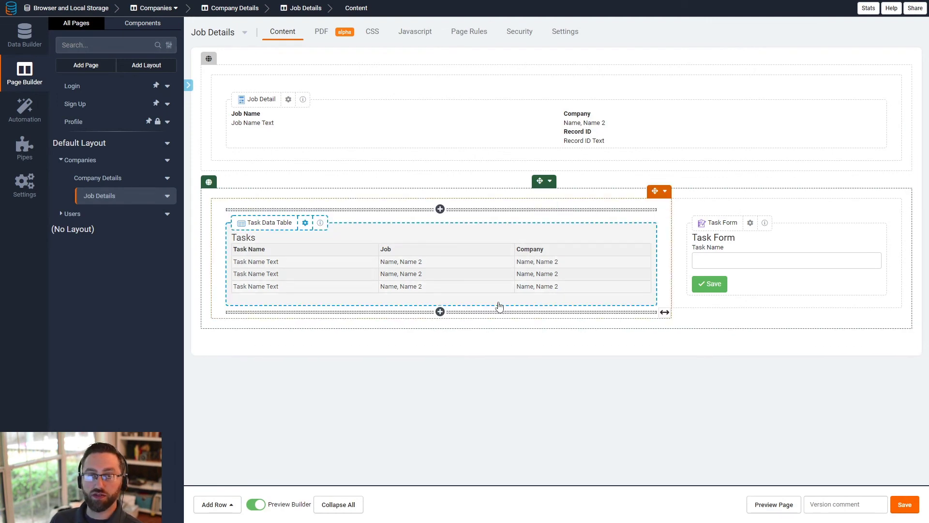
- Add a new record rule to the Task Form component on the Job Details page
left_click(735, 257)
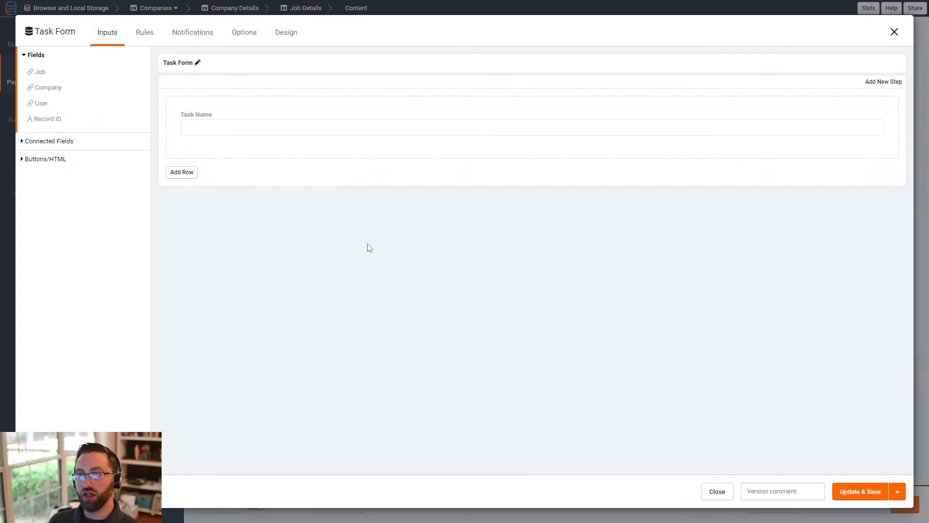
left_click(152, 39)
left_click(53, 111)
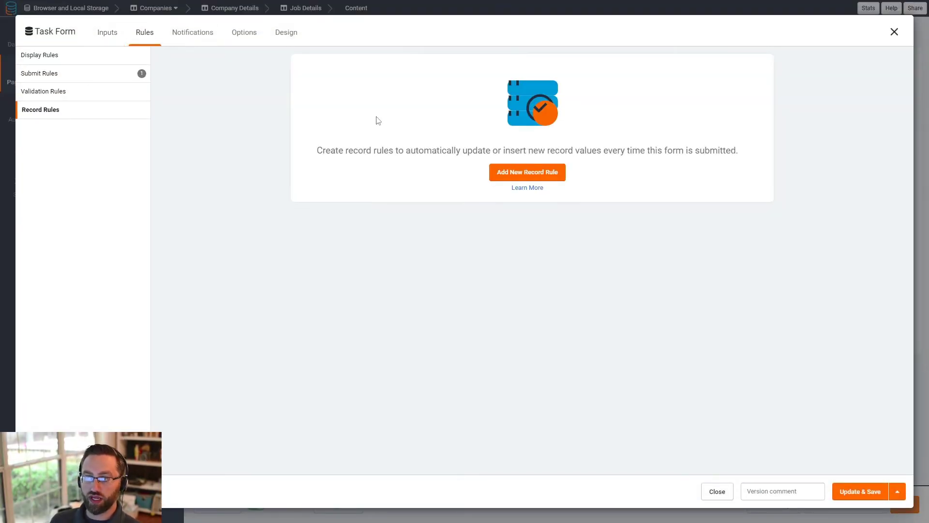
left_click(532, 173)
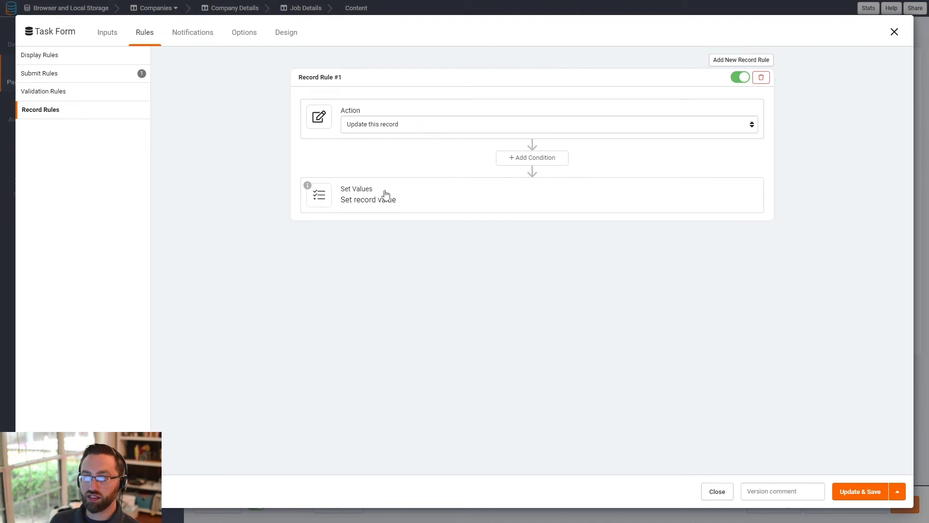
- Make the record rule set Company (Join) to the Browser Local Storage variable company_id, and update and save the Task Form
left_click(366, 187)
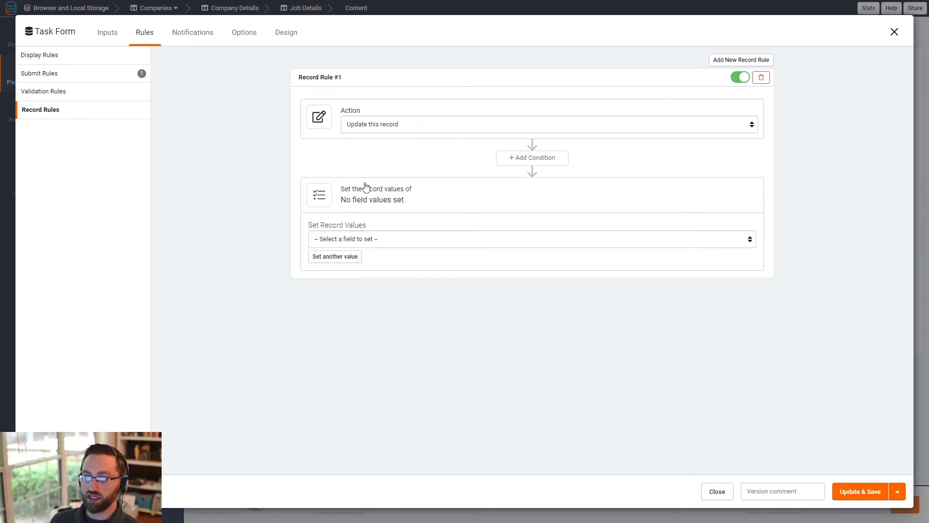
left_click(353, 244)
left_click(331, 275)
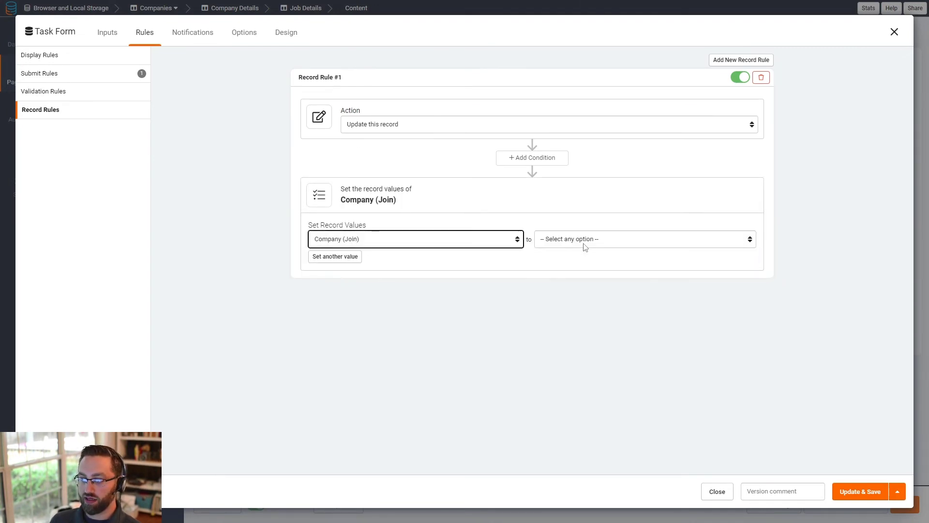
left_click(585, 247)
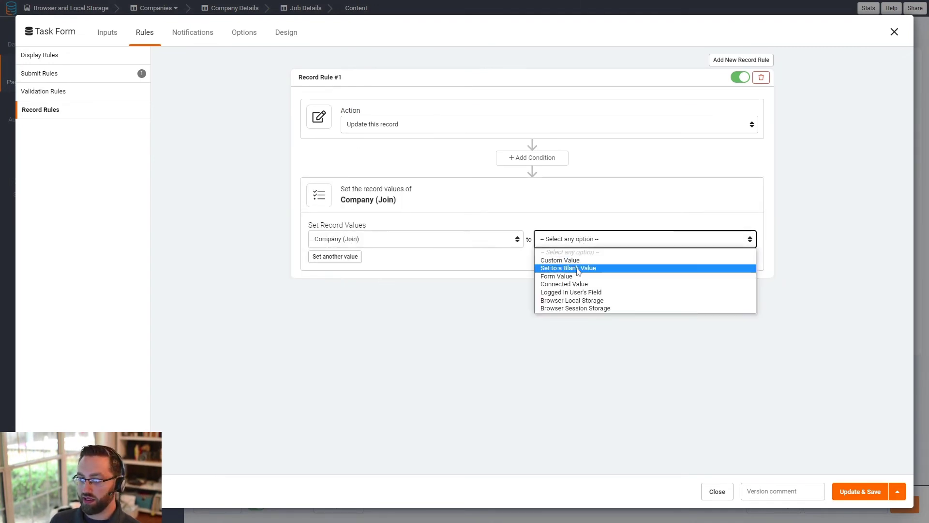
left_click(577, 301)
left_click(632, 242)
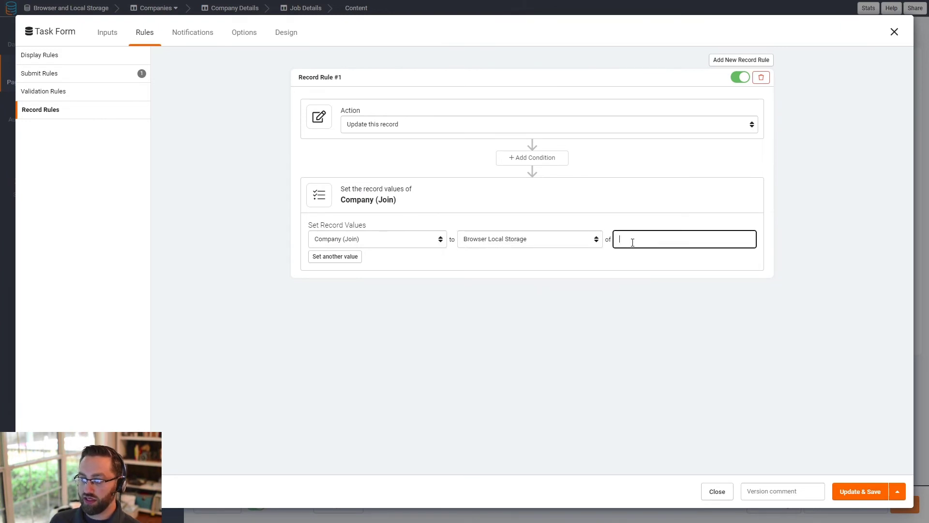
type("company_id")
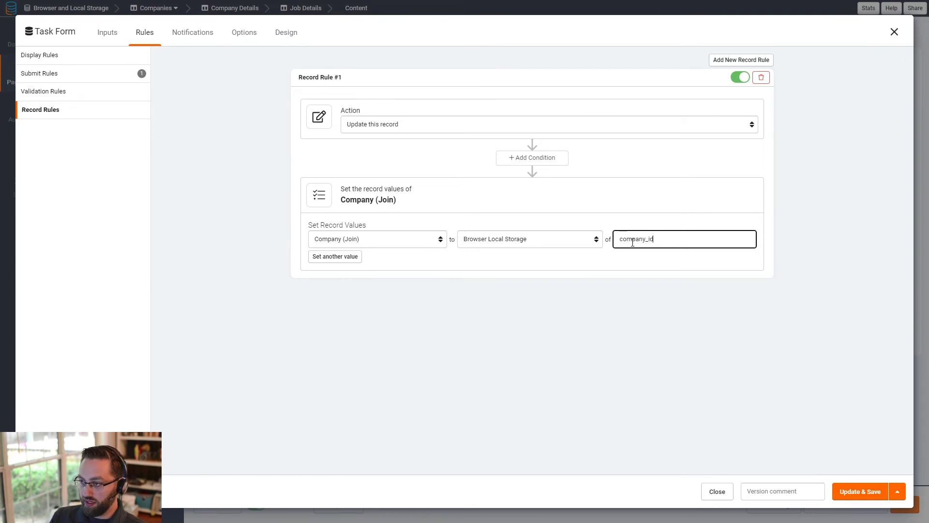
left_click(864, 492)
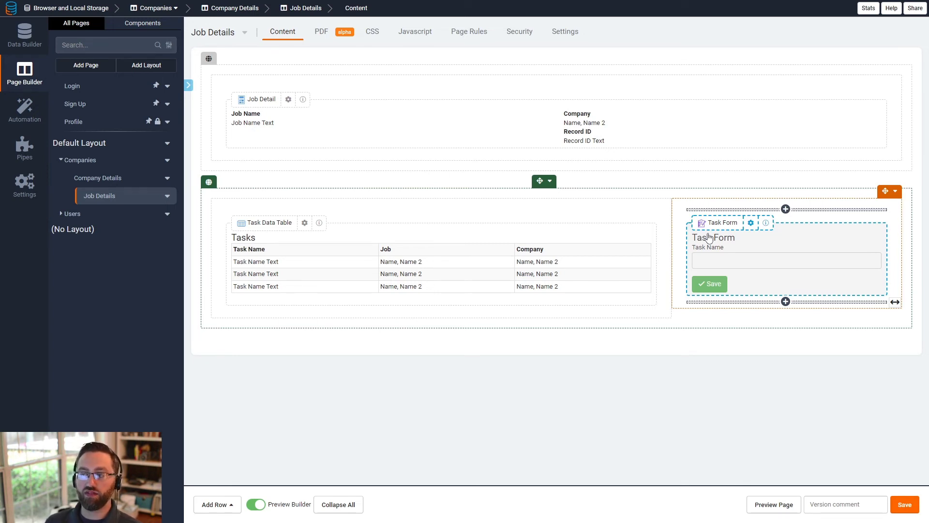
- Save the Job Details page and open Company A's details in the live preview
left_click(904, 504)
left_click(789, 505)
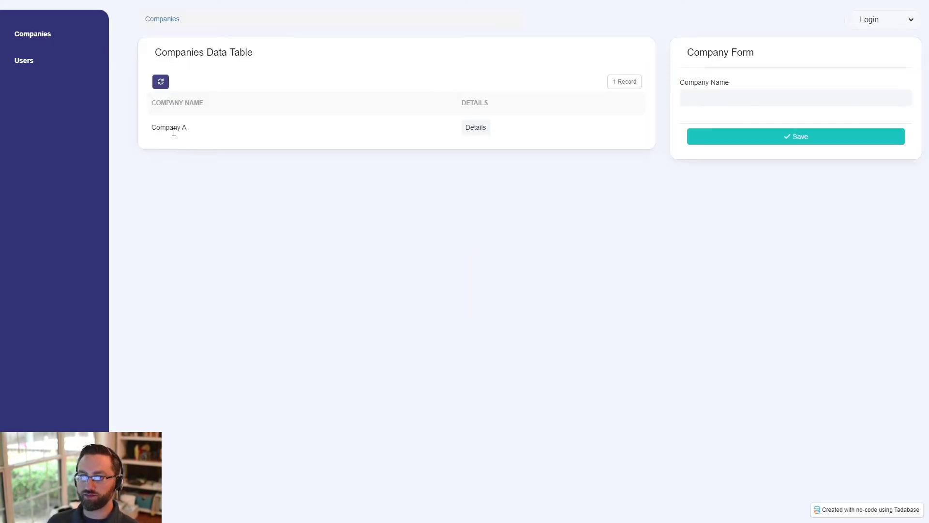
left_click(477, 130)
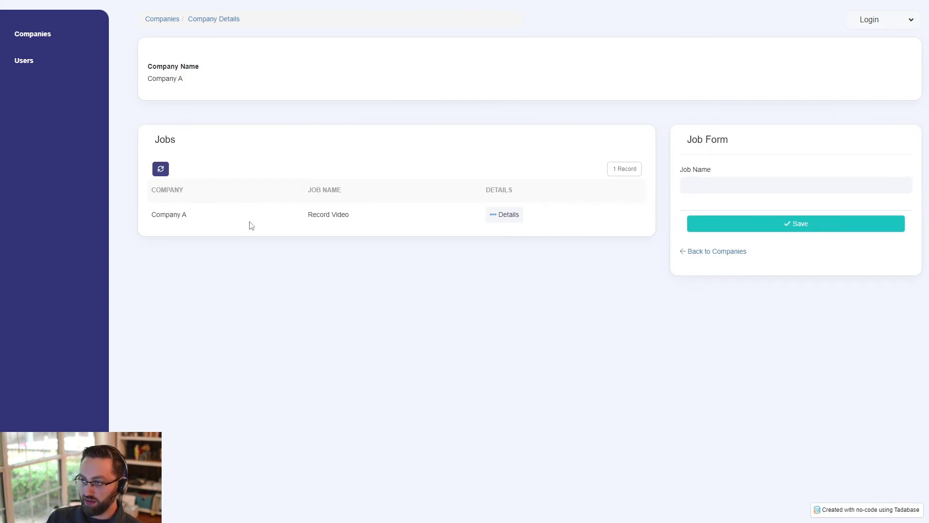
- Show the live site's local storage in the browser developer tools and clear all of its entries
key("F12")
left_click(344, 97)
left_click_drag(245, 57, 658, 105)
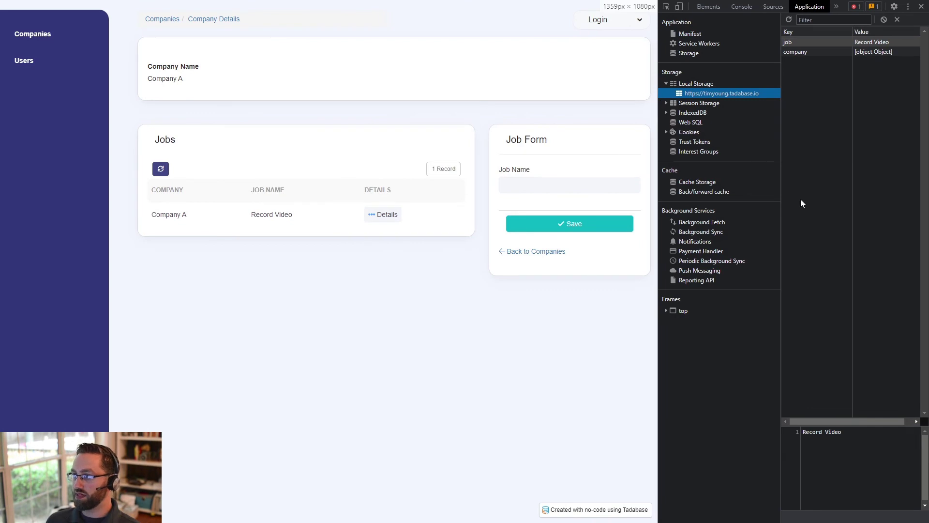
left_click(883, 19)
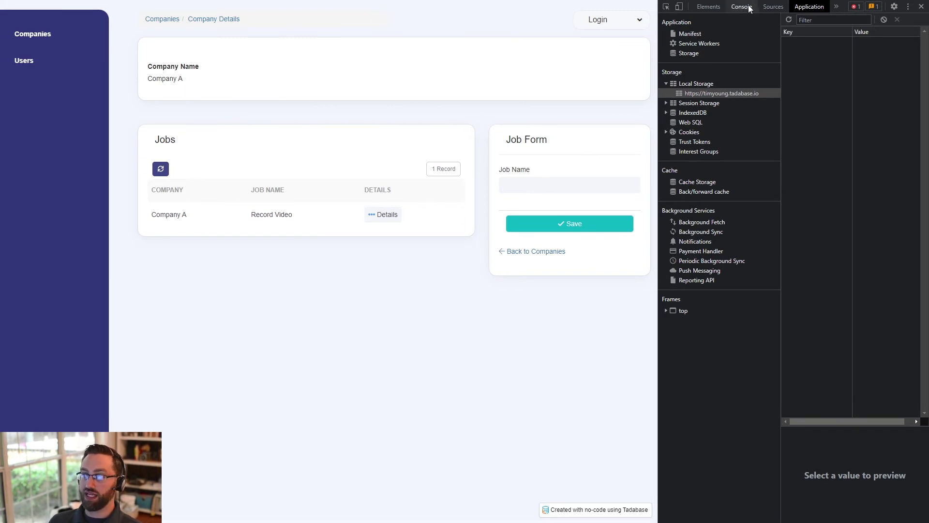
- Inspect the live page and show the Application section of the developer tools
right_click(406, 299)
mouse_move(456, 294)
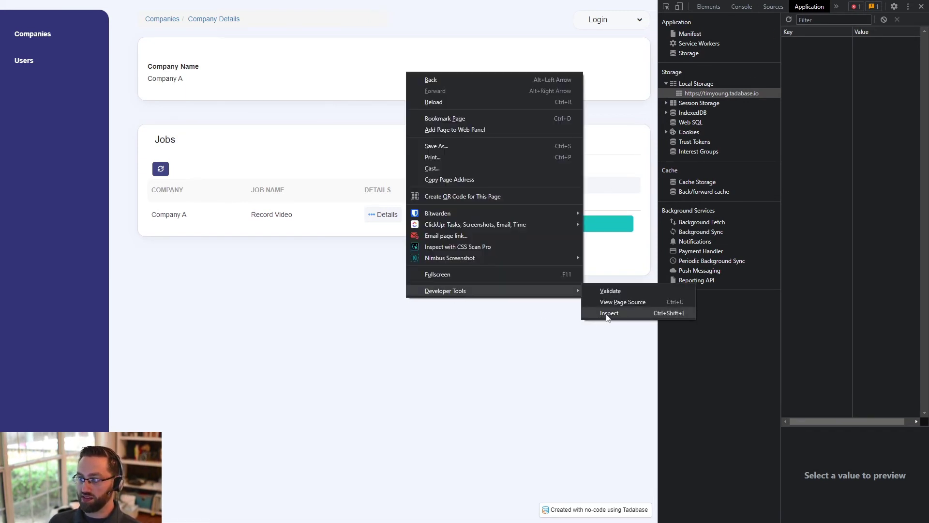
left_click(609, 314)
left_click(812, 10)
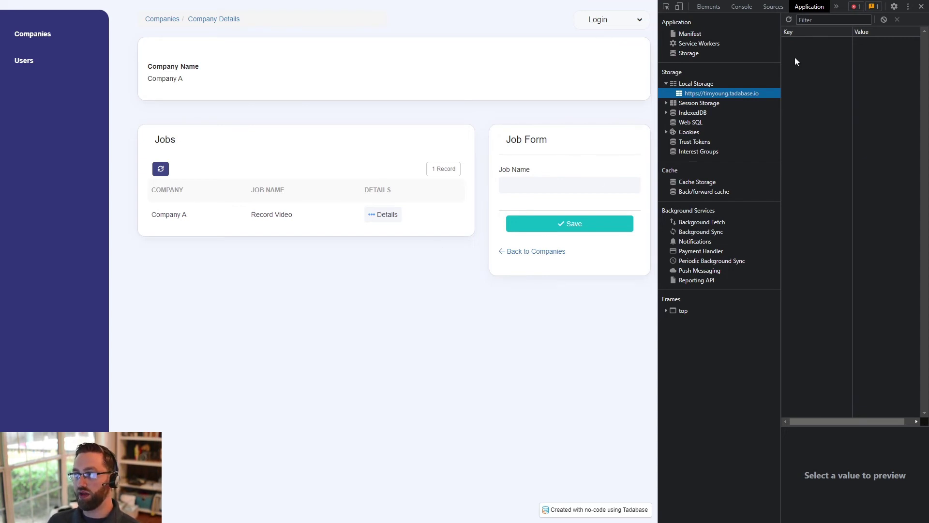
- Open the Record Video job's details and refresh local storage to examine the saved variables
left_click(385, 215)
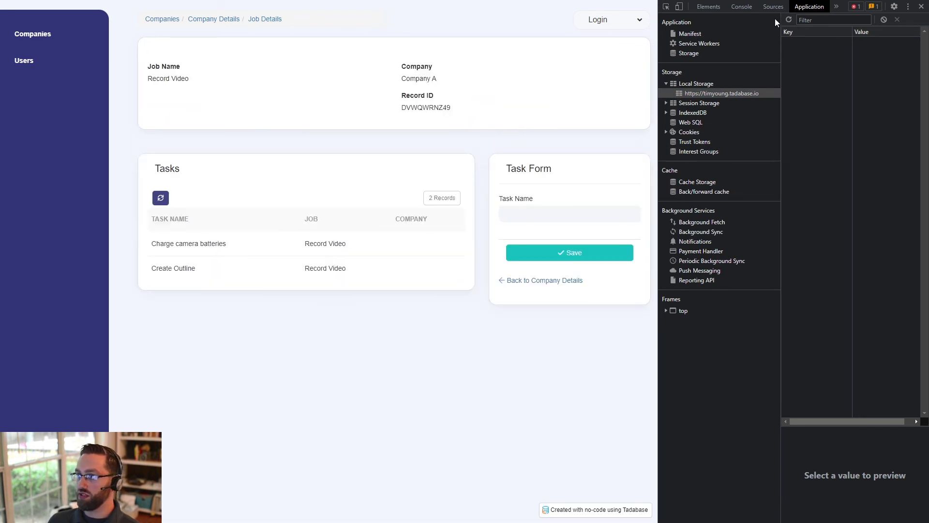
left_click(789, 20)
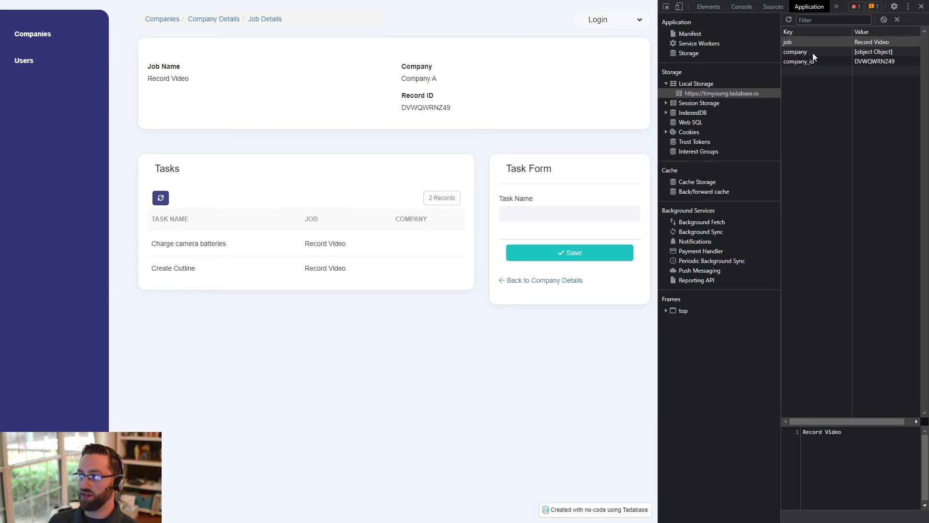
left_click(797, 42)
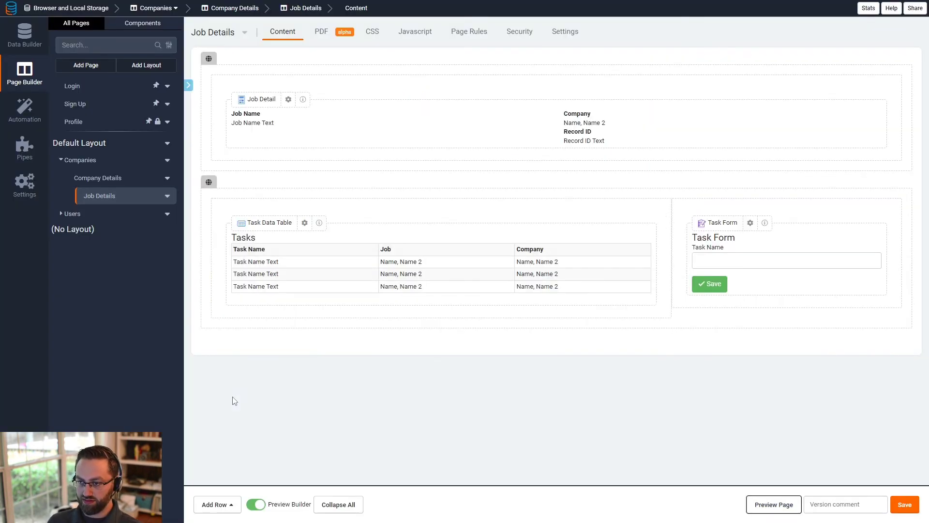
- Turn off saving the Job Name value to local storage in the Job Detail component on the builder's Job Details page
left_click(262, 137)
left_click(224, 111)
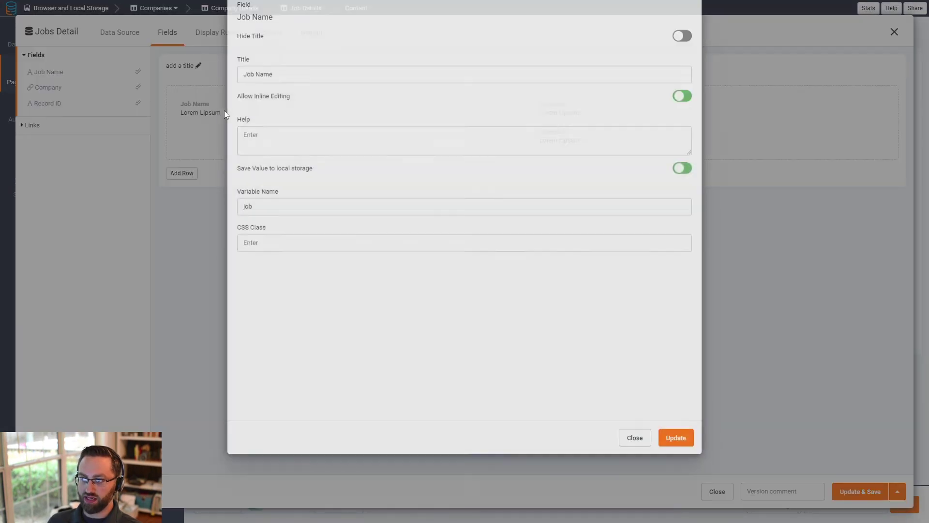
left_click(285, 262)
left_click_drag(284, 262, 222, 263)
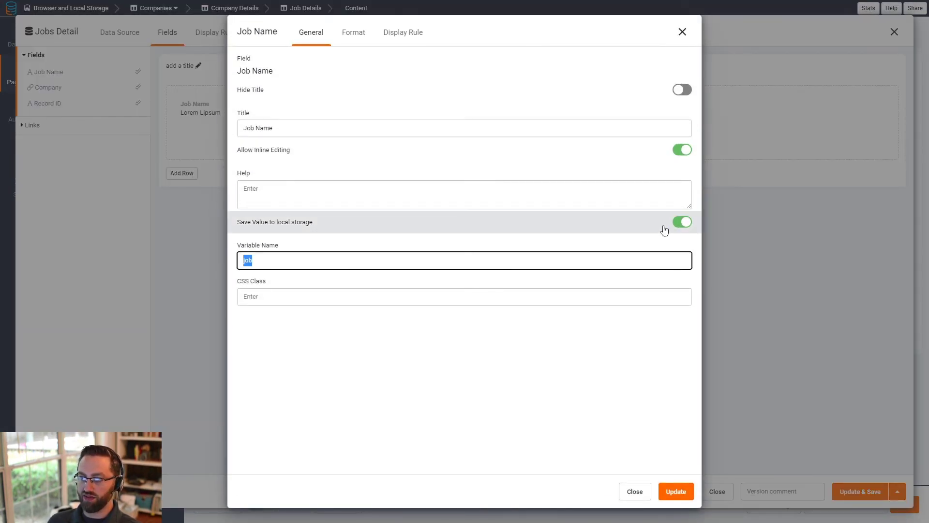
left_click(682, 222)
left_click(677, 491)
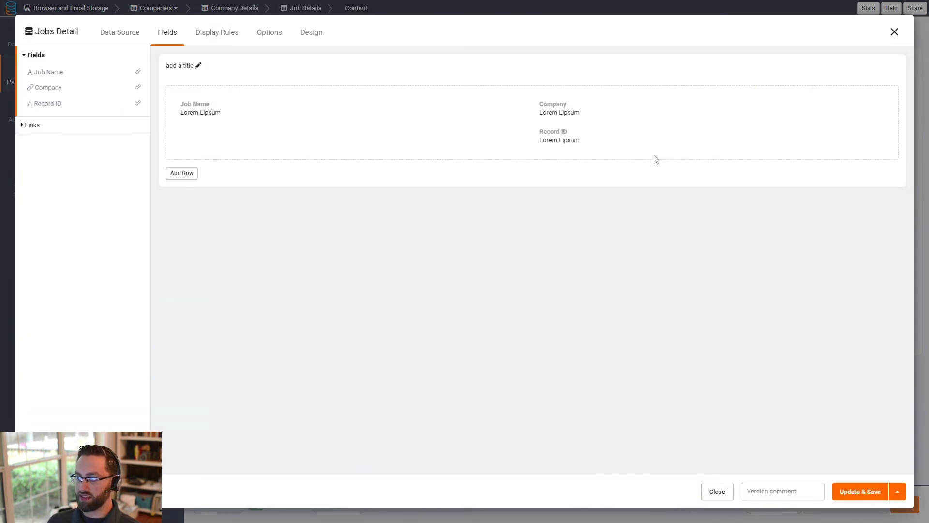
- Check the company entry in the live page's local storage, and turn off local storage saving for the Company field
left_click(596, 114)
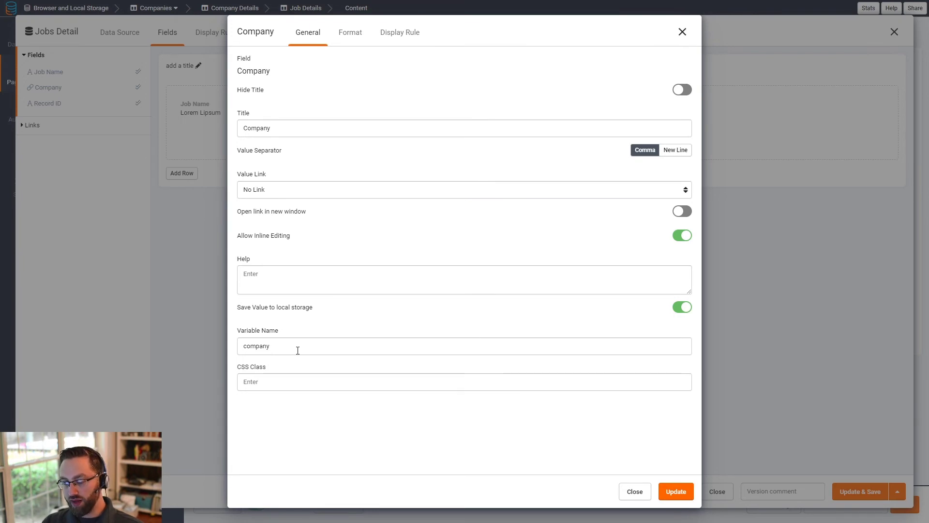
key("ctrl+Tab")
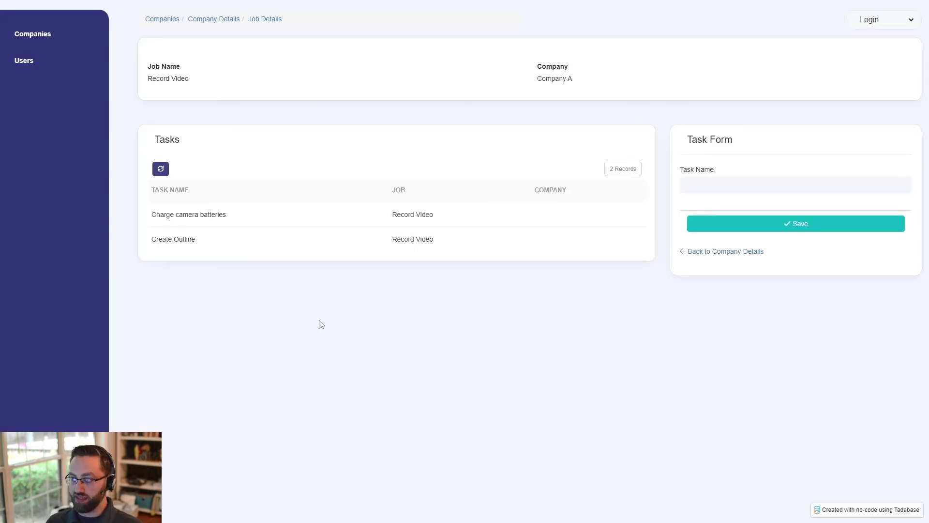
key("ctrl+shift+i")
left_click(841, 52)
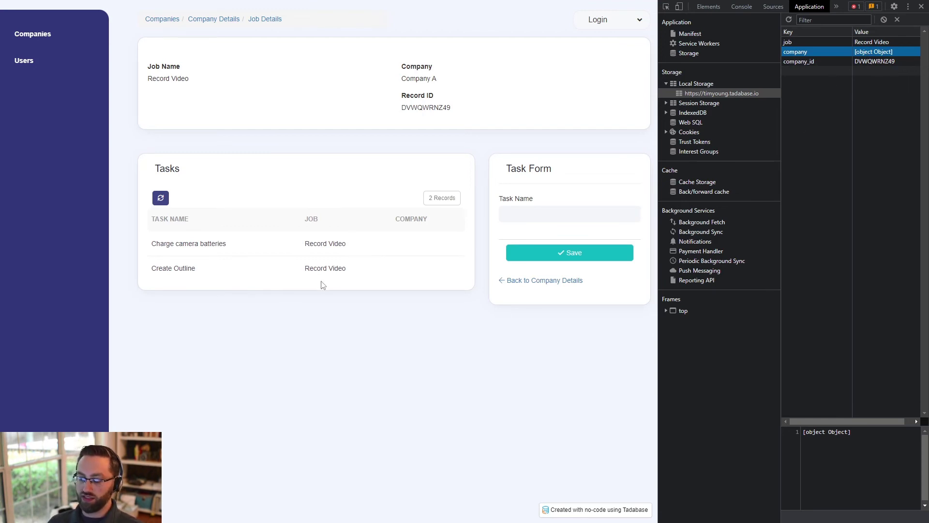
left_click(403, 364)
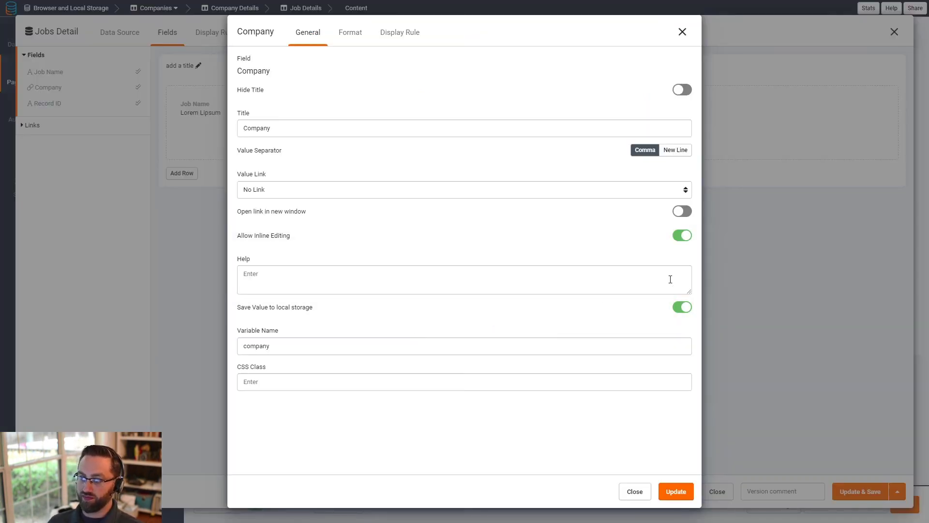
left_click(682, 307)
left_click(689, 498)
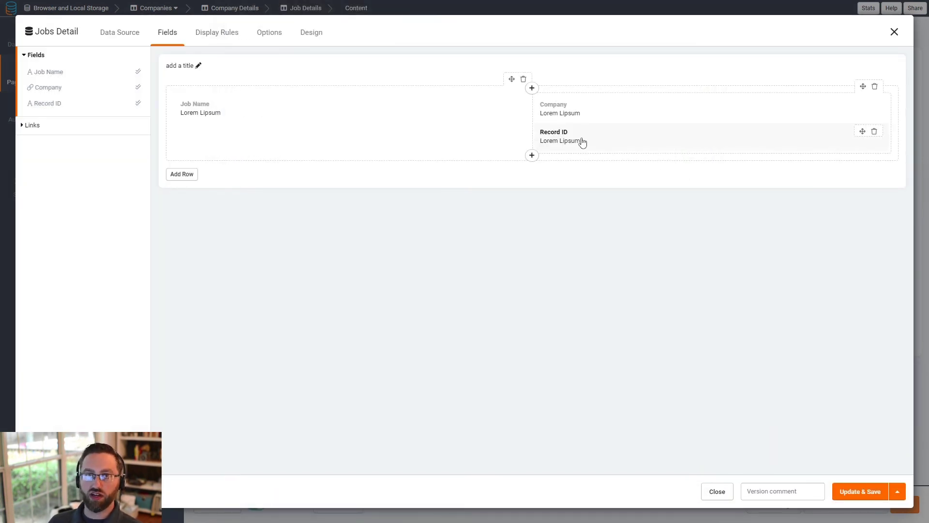
- Review the Record ID field's company_id local storage setting, and update and save the Job Detail component
left_click(605, 140)
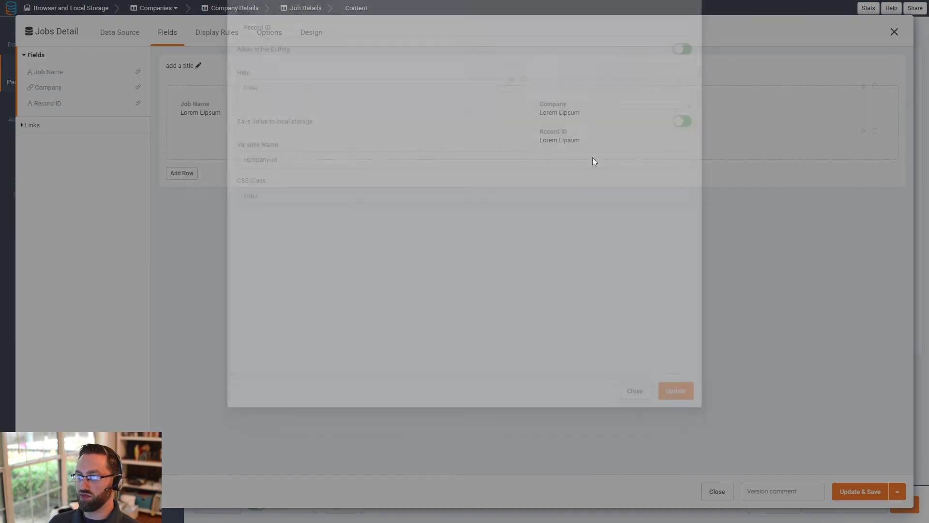
left_click(274, 265)
left_click(676, 491)
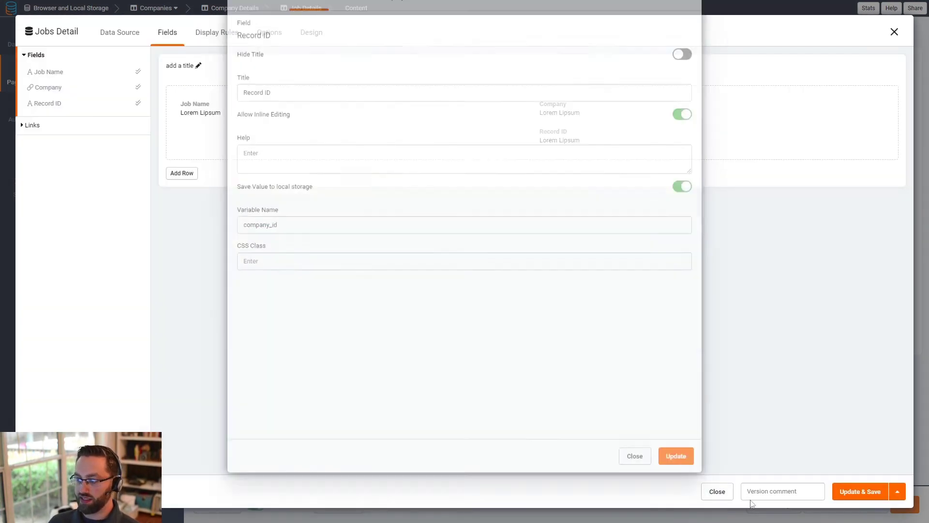
left_click(860, 492)
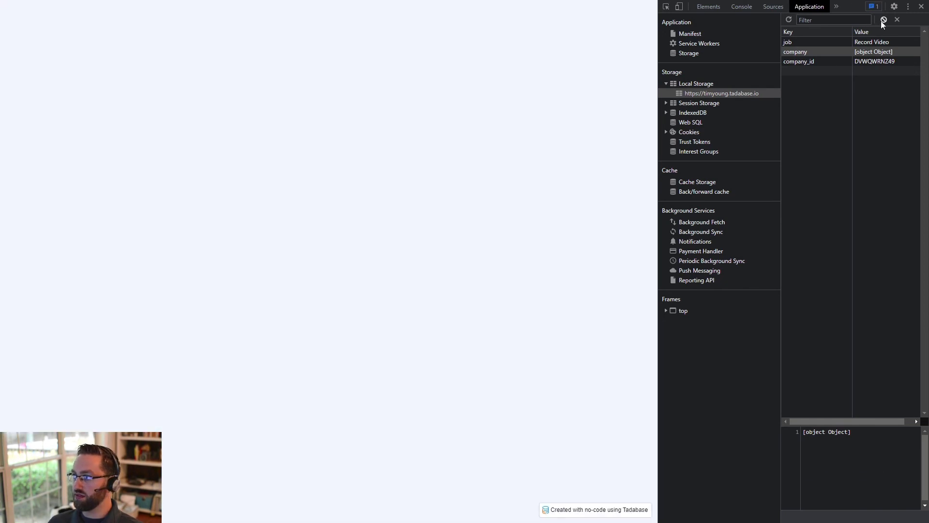
- Clear the live site's local storage entries and refresh the list for the reloaded Job Details page
left_click(884, 20)
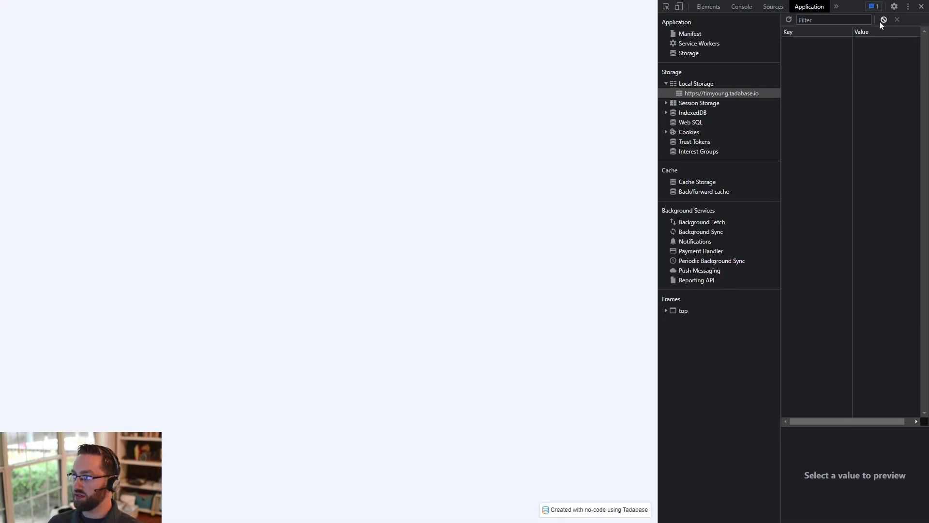
left_click(788, 22)
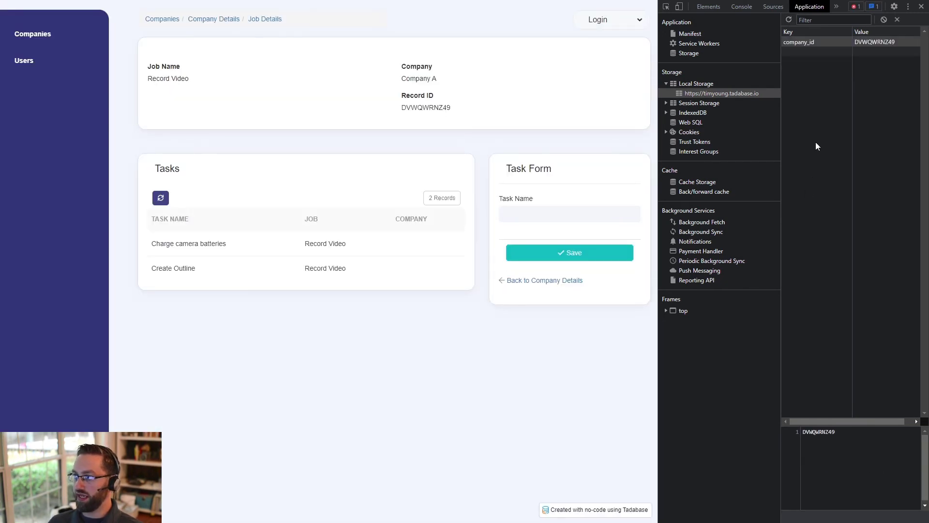
- Submit a new task named Test Task in the Task Form, refresh the Tasks table and check the task's company
left_click(520, 214)
type("Test Tasks")
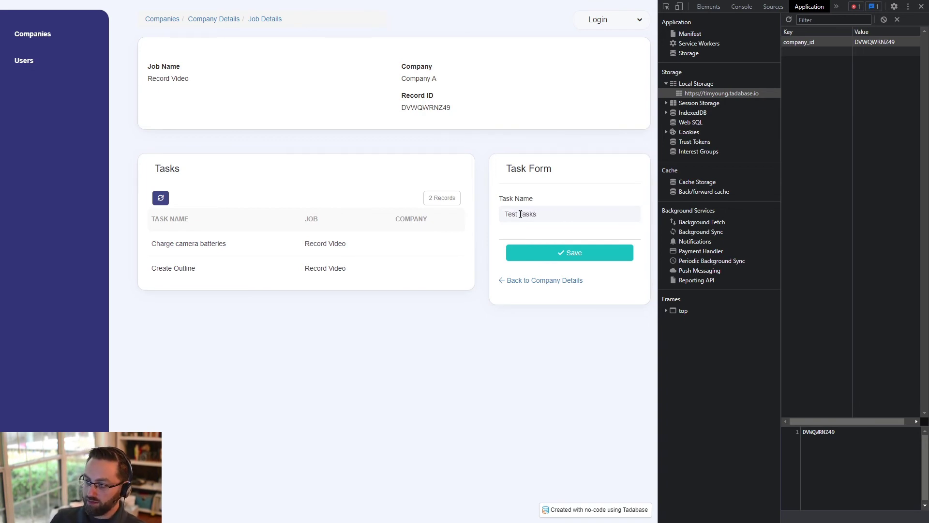
key("BackSpace")
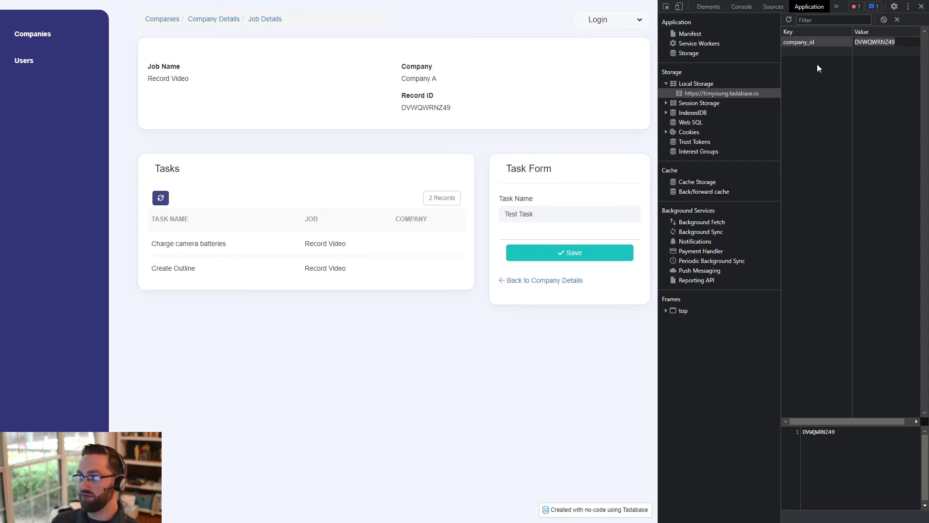
left_click(595, 254)
left_click(161, 198)
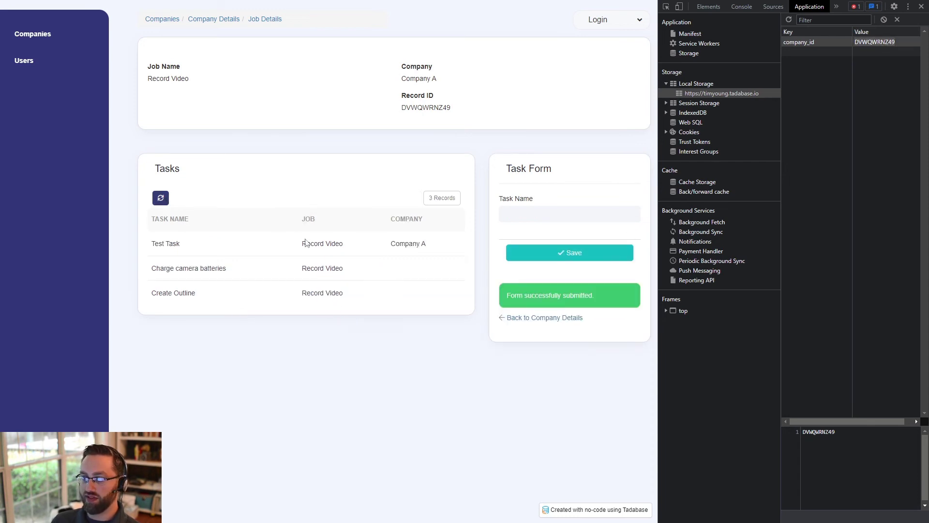
left_click_drag(440, 248, 369, 248)
left_click(428, 342)
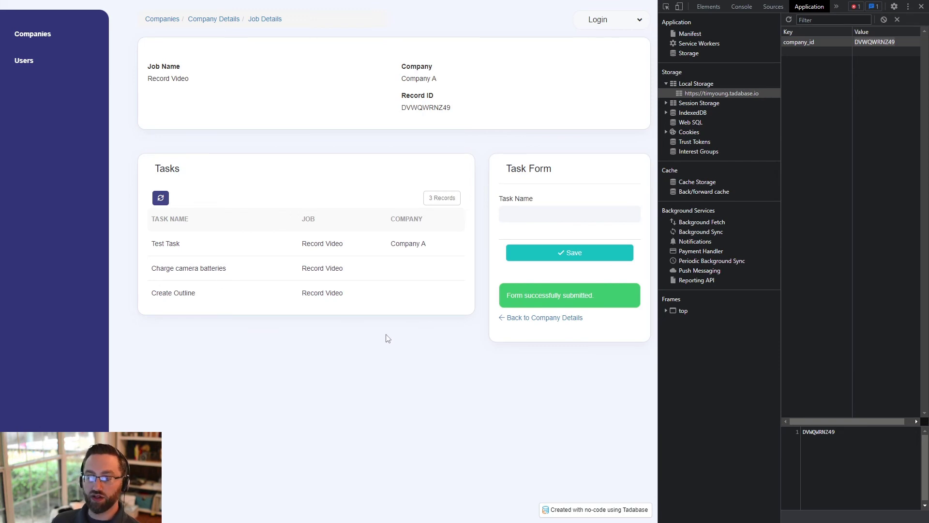
- Switch to the page builder, open the User Details page and add the Record ID field to the User Detail component
key("alt+Tab")
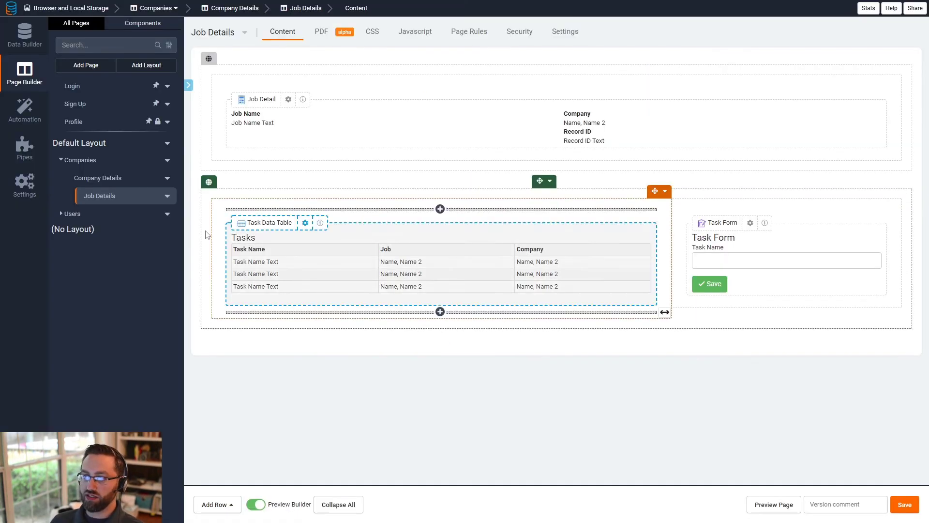
left_click(81, 217)
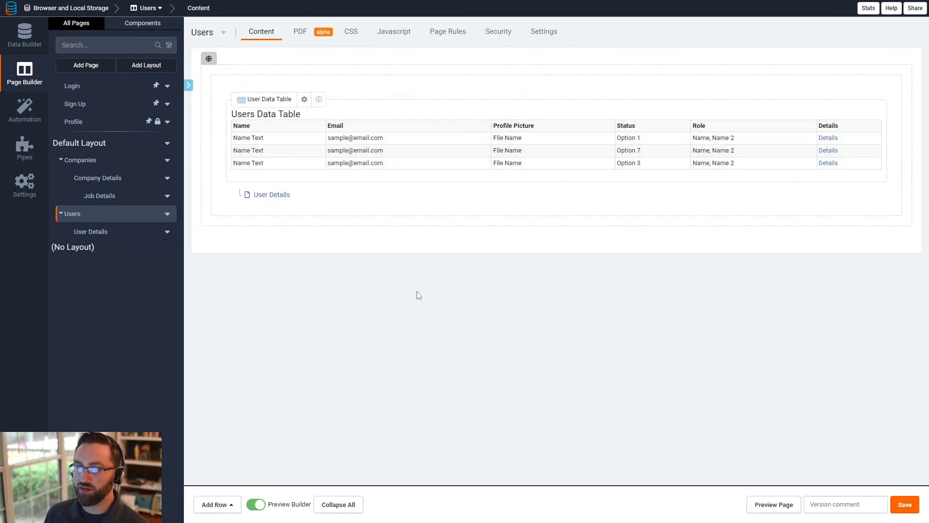
left_click(268, 195)
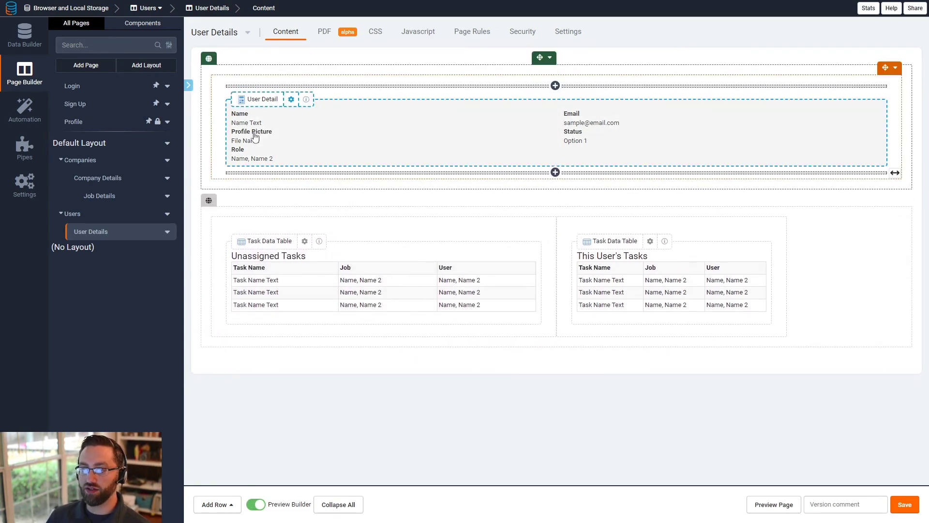
left_click(338, 151)
left_click_drag(39, 153, 591, 154)
left_click(682, 31)
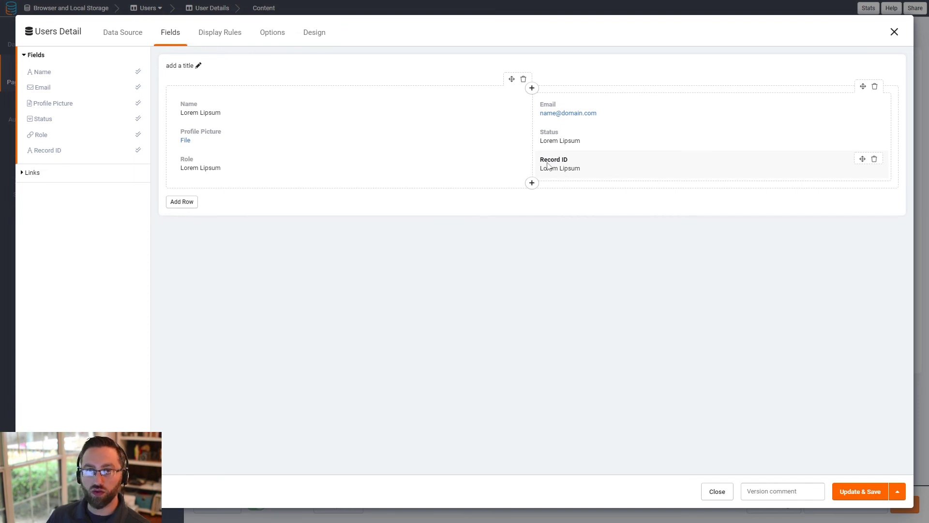
- Add a display rule to the User Detail component with the condition that Email is not blank
left_click(218, 32)
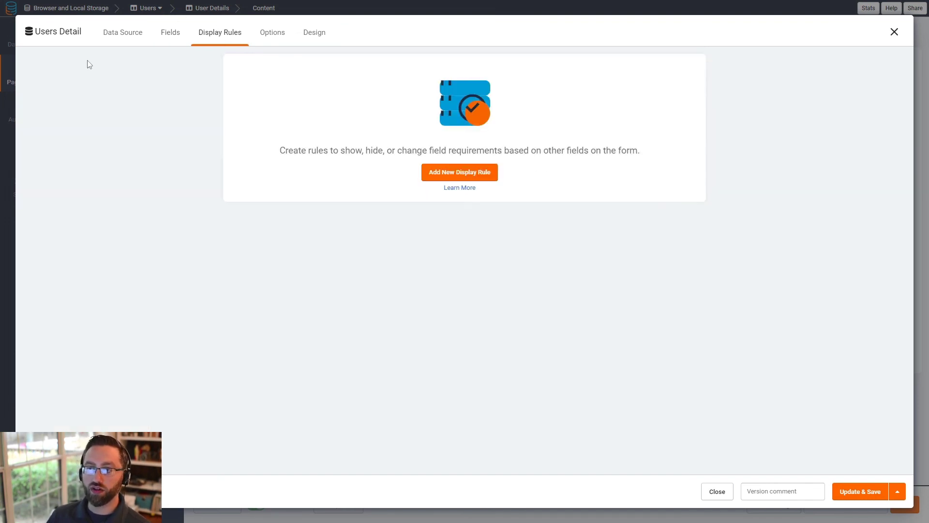
left_click(482, 174)
left_click(255, 105)
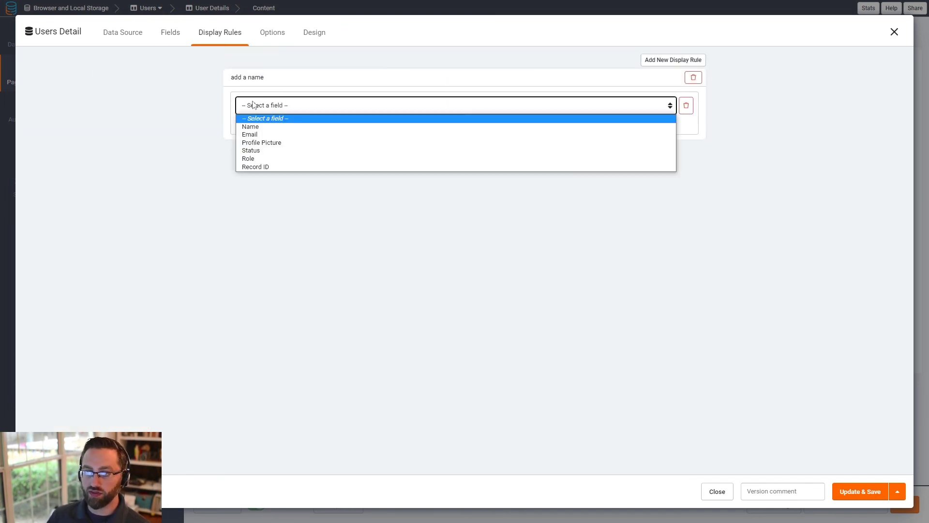
left_click(260, 127)
left_click(315, 110)
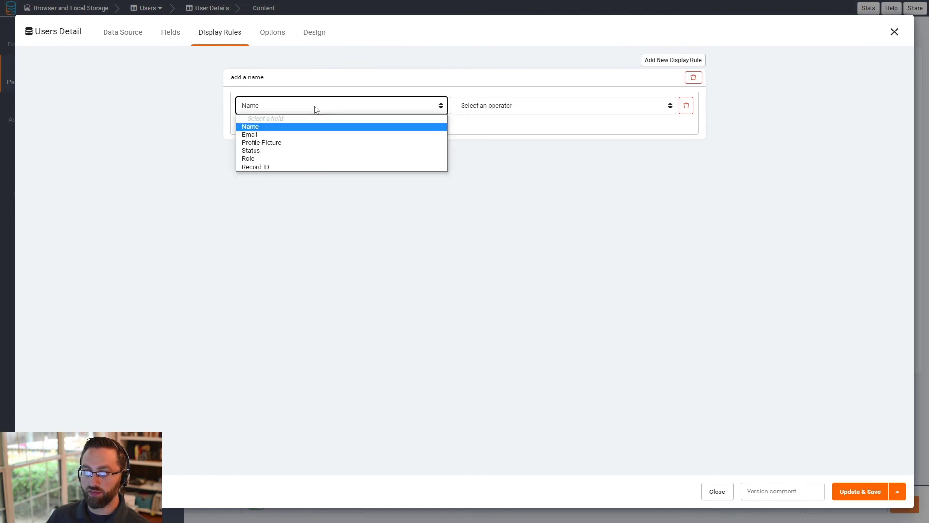
left_click(286, 133)
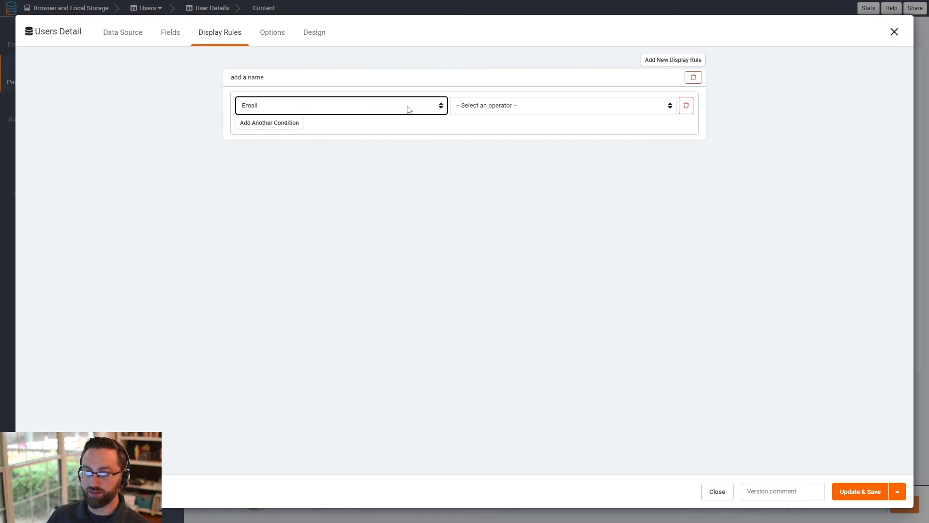
left_click(490, 107)
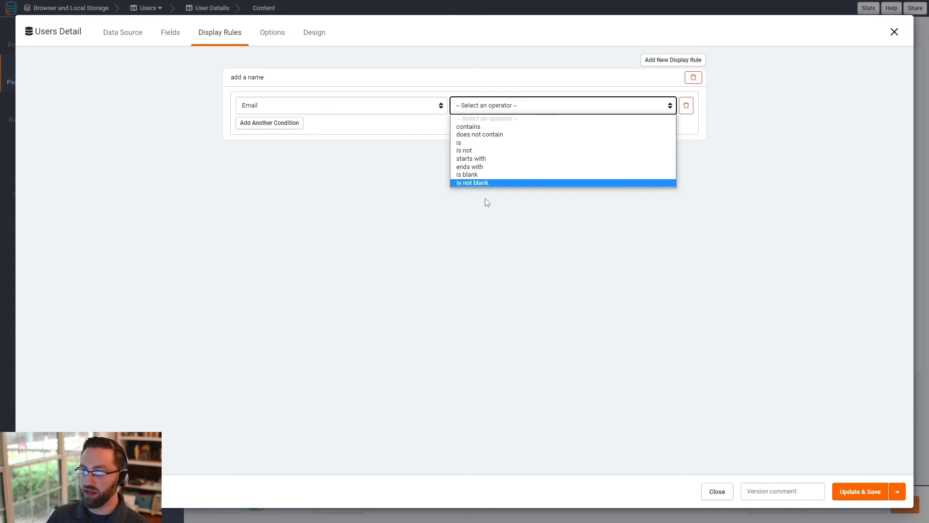
left_click(478, 183)
- Make the display rule hide Record ID, otherwise Do Nothing, and update and save the component
left_click(284, 174)
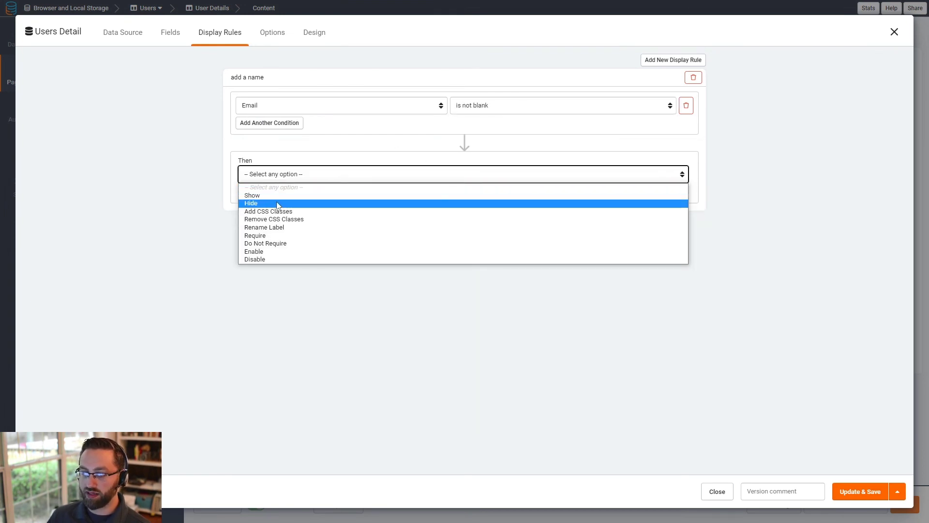
left_click(280, 204)
left_click(475, 176)
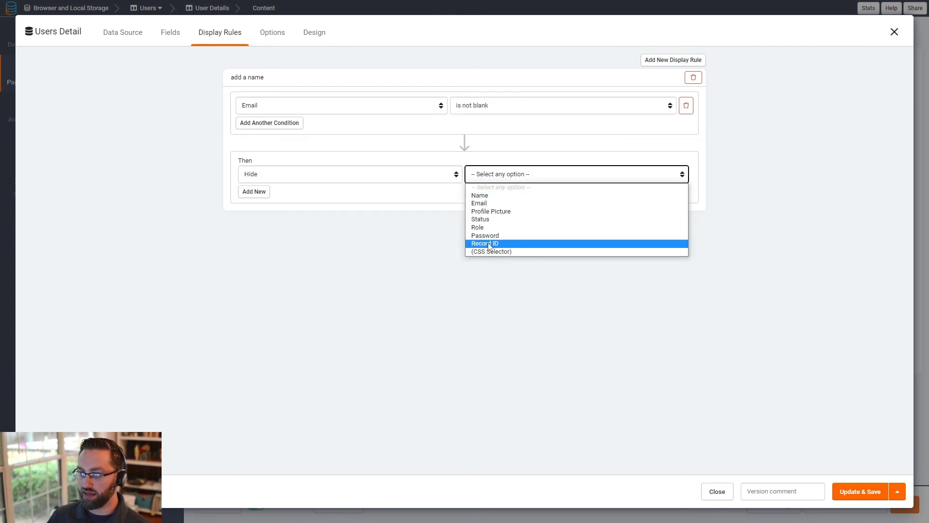
left_click(490, 244)
left_click(569, 175)
left_click(573, 204)
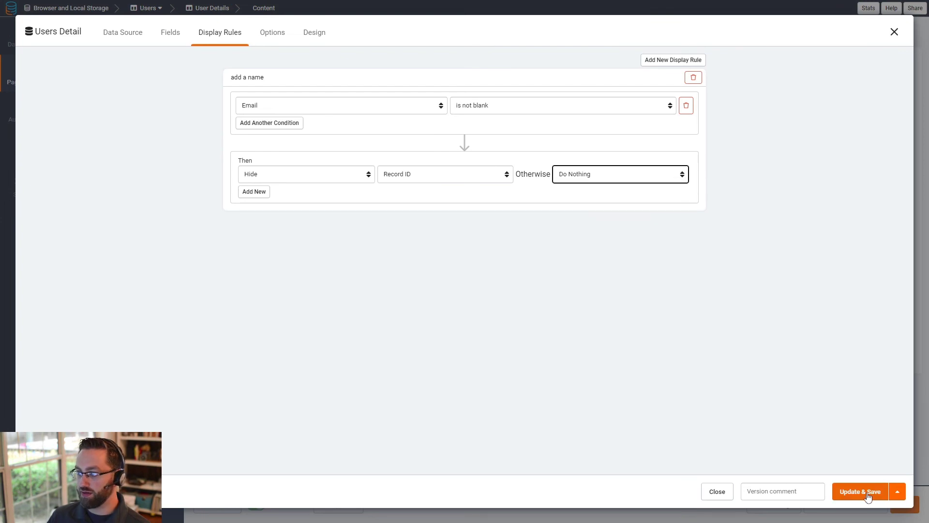
left_click(869, 497)
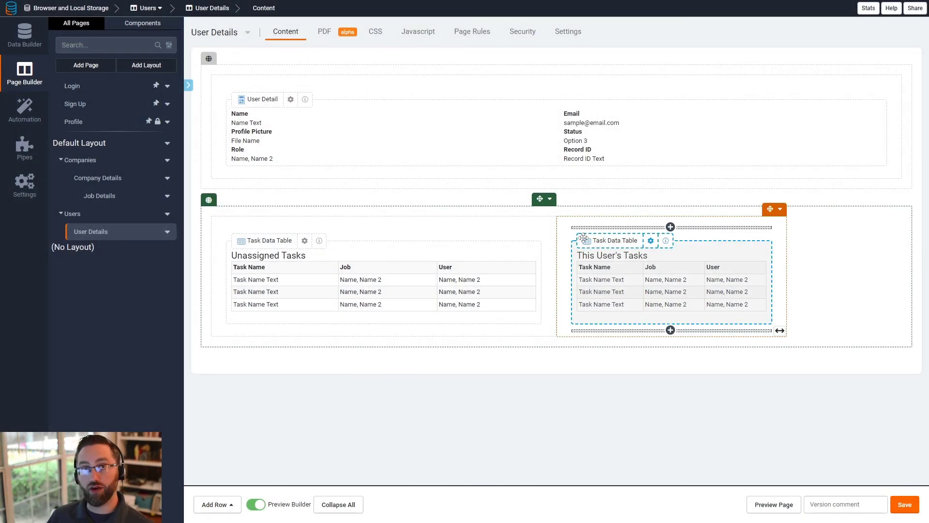
- Widen the column holding the This User's Tasks table to fill the rest of its row, and save the page
left_click_drag(786, 263, 869, 281)
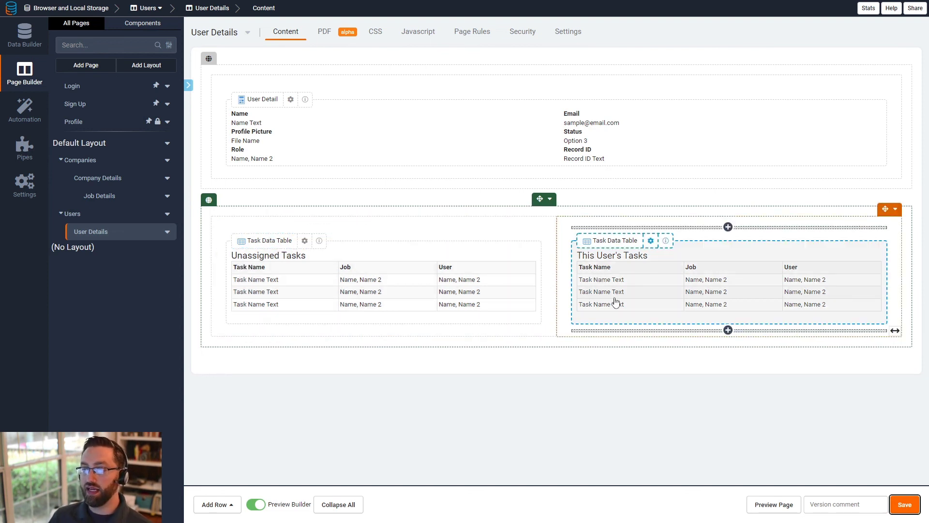
double_click(491, 293)
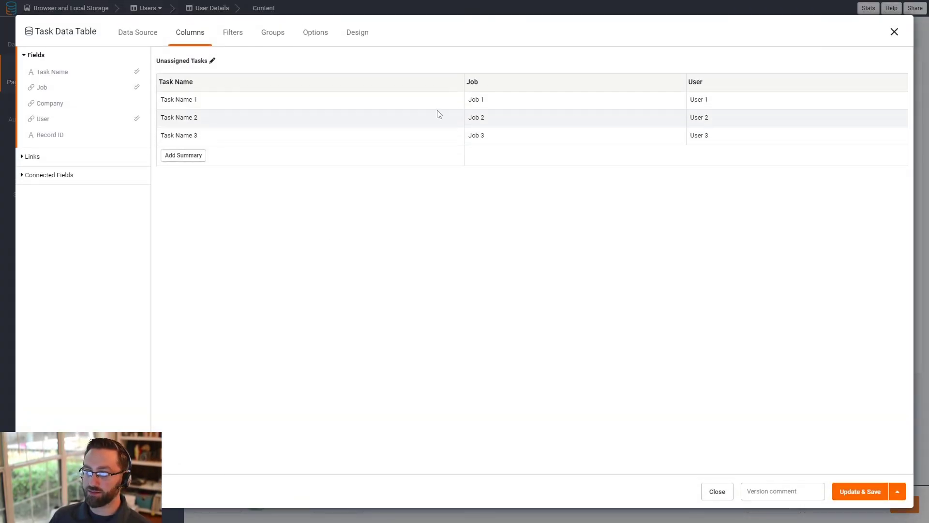
left_click(52, 160)
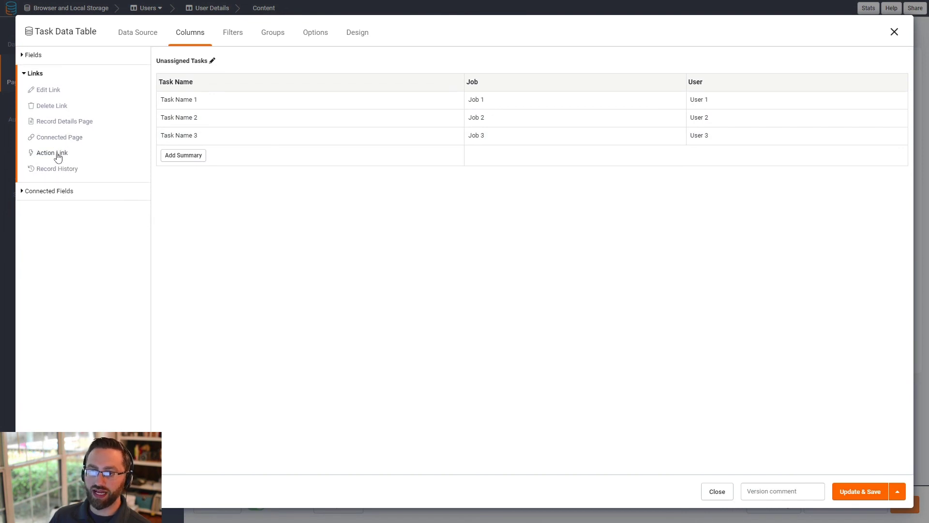
left_click(895, 32)
- Save the User Detail component's Record ID value to local storage as user_id, and update and save the component
double_click(609, 166)
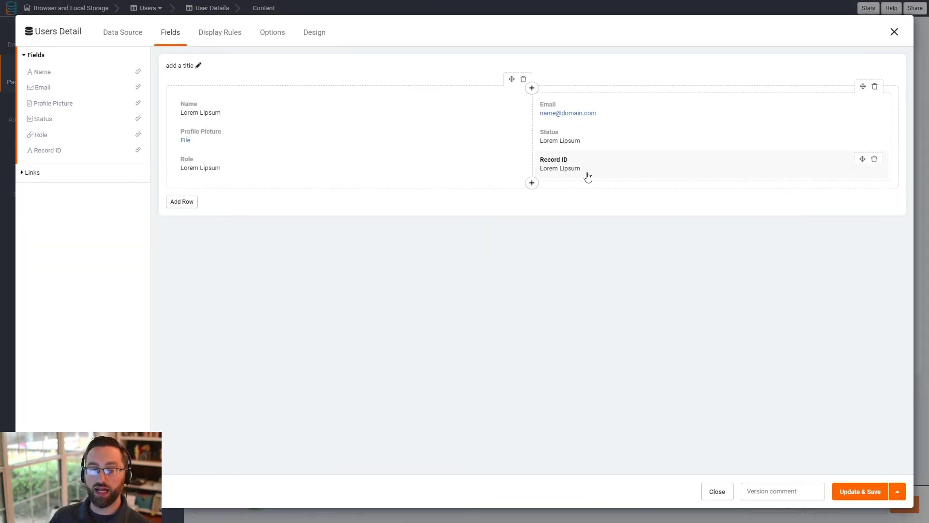
double_click(632, 170)
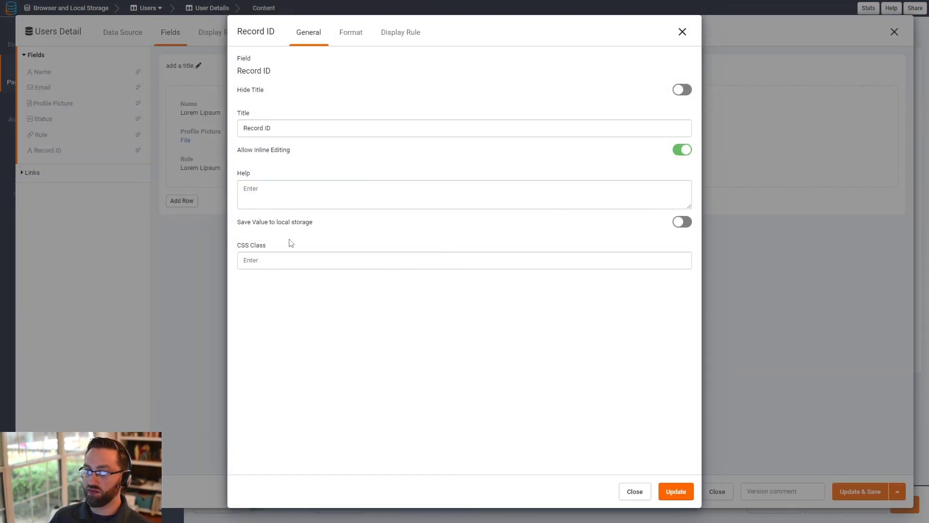
left_click(682, 222)
left_click(282, 260)
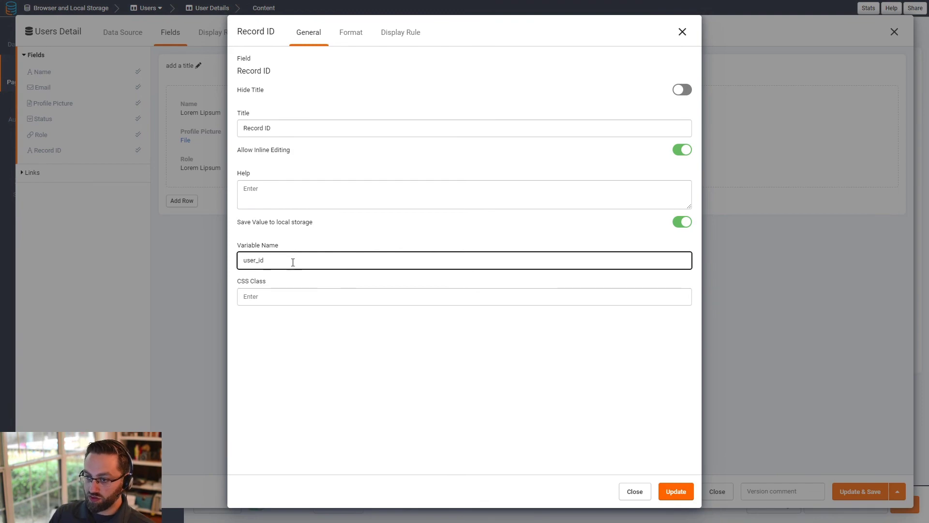
left_click(676, 491)
left_click(861, 491)
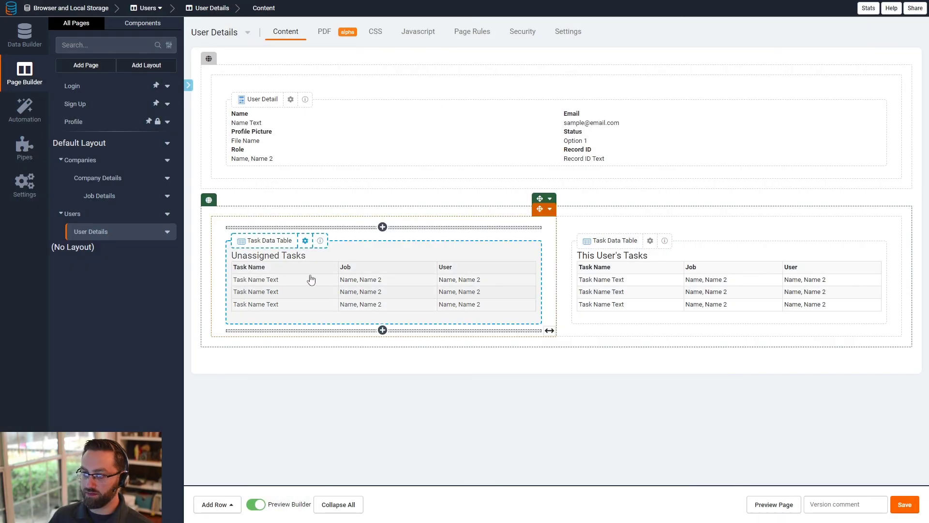
- Add an action link column to the Unassigned Tasks table and title it Assign to User
double_click(234, 268)
left_click(135, 155)
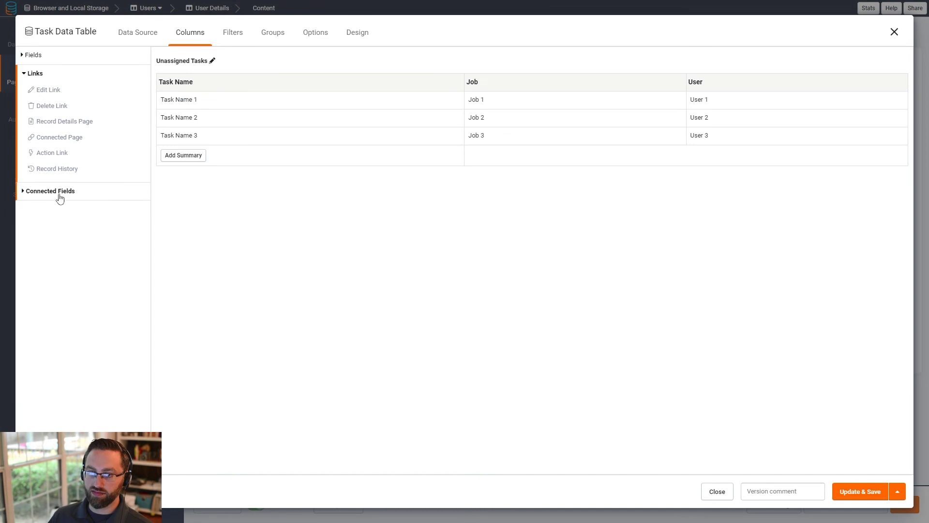
left_click(50, 152)
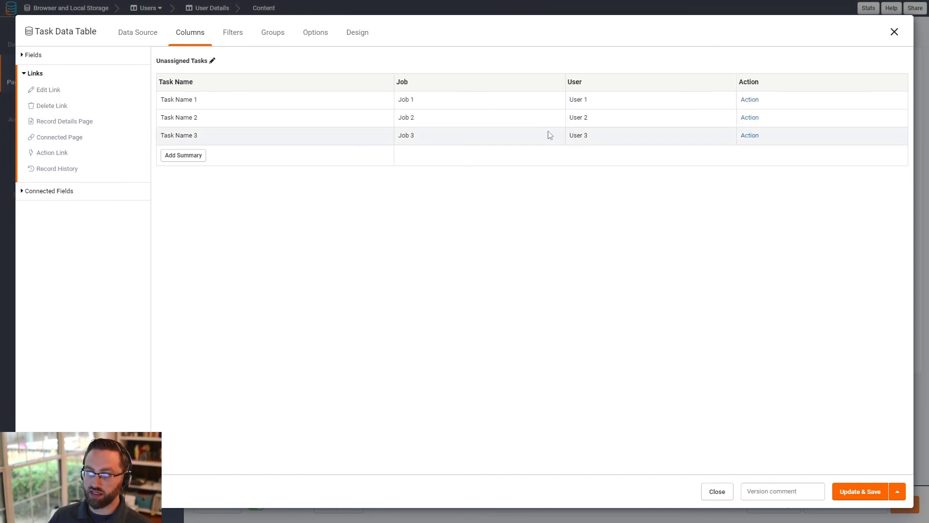
left_click(764, 85)
left_click_drag(271, 207, 226, 211)
type("Assign to User")
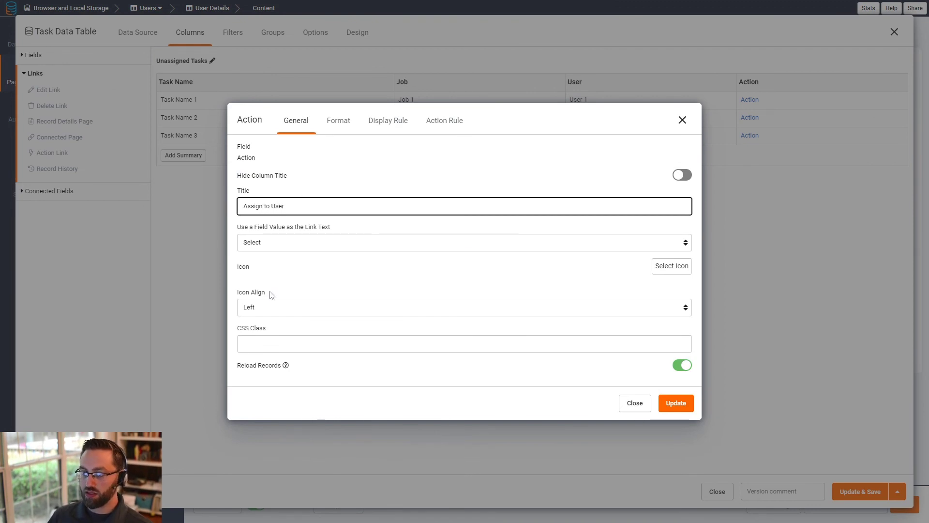
- Set the link type of the Assign to User action to Button
left_click(339, 123)
left_click(260, 301)
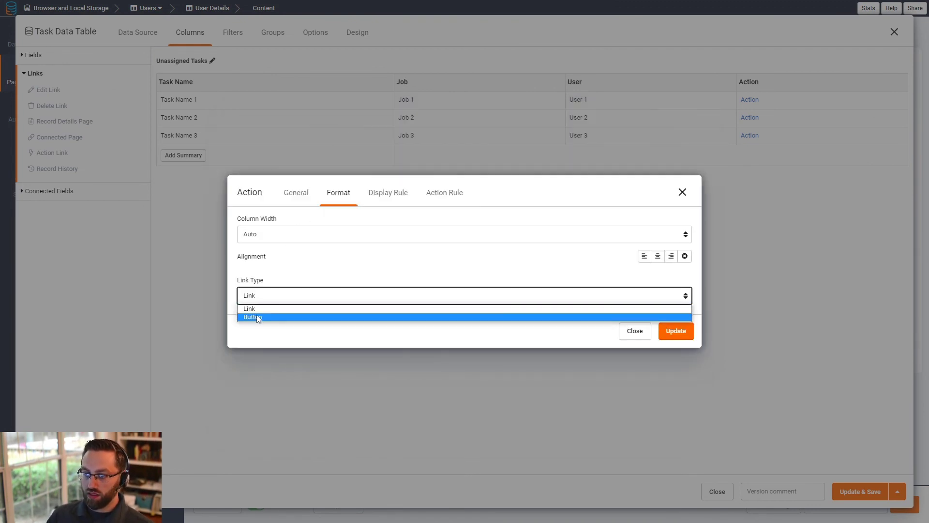
left_click(264, 316)
- Add an action rule updating this record's User to the Browser Local Storage value user_id, and save the Unassigned Tasks table
left_click(446, 125)
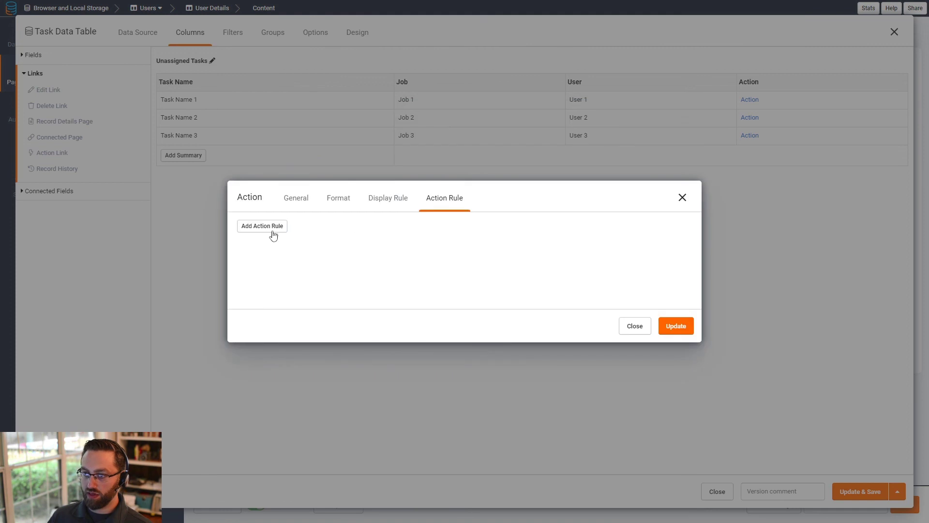
left_click(264, 222)
left_click(325, 270)
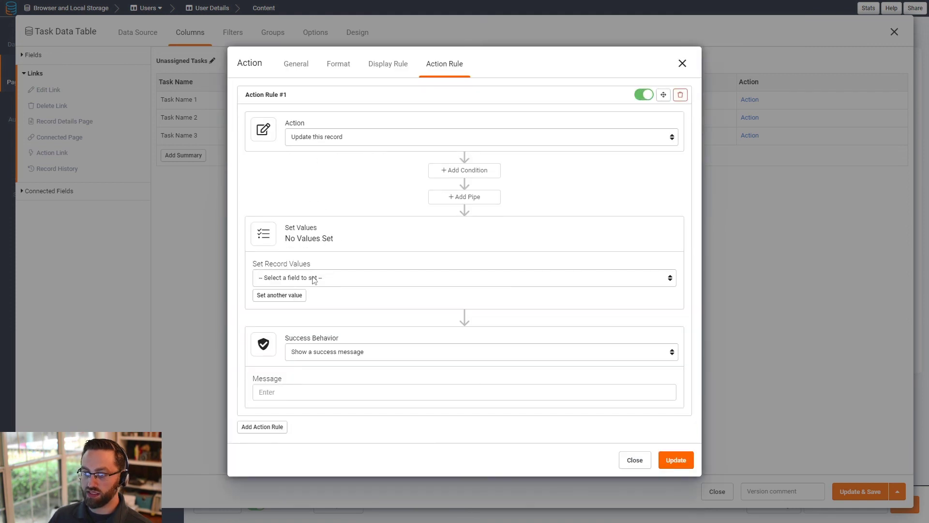
left_click(311, 279)
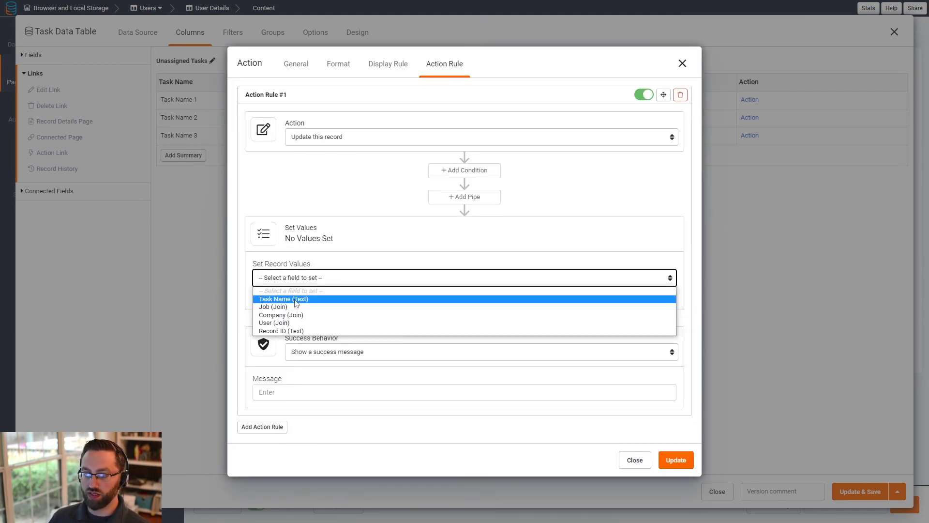
left_click(283, 323)
left_click(477, 279)
left_click(495, 347)
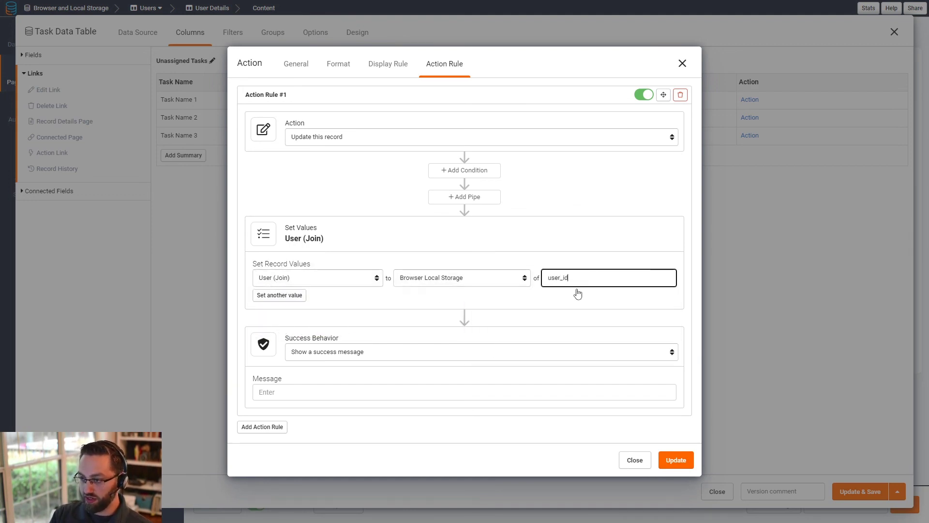
left_click(673, 460)
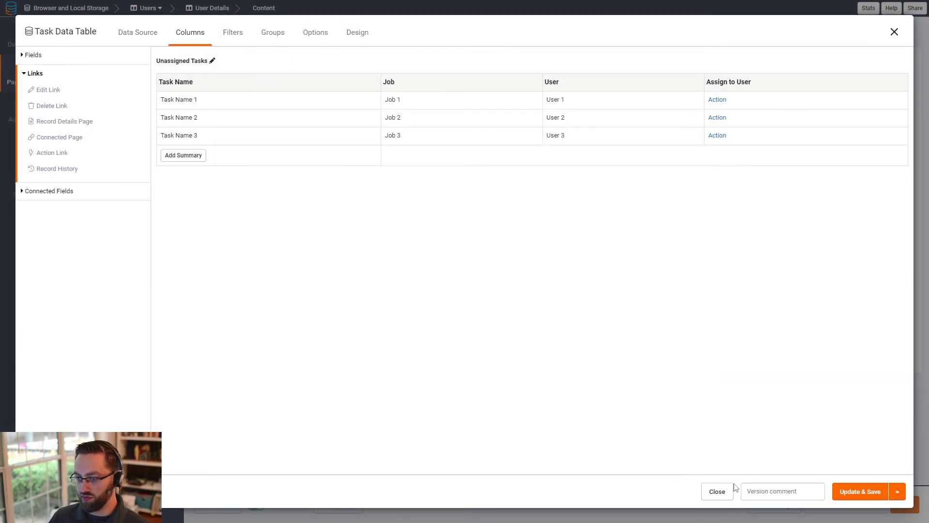
left_click(849, 496)
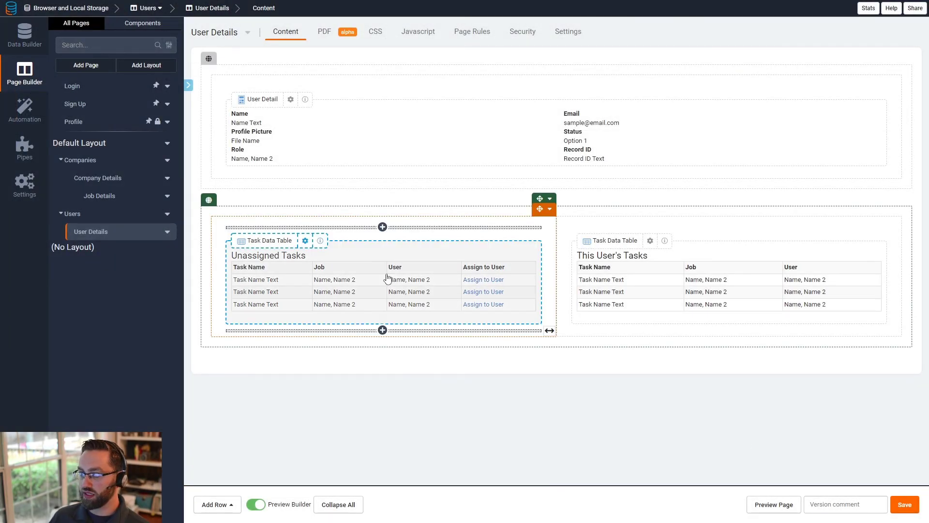
- Check the data source filter of the Unassigned Tasks table and close its settings
left_click(387, 277)
left_click(136, 34)
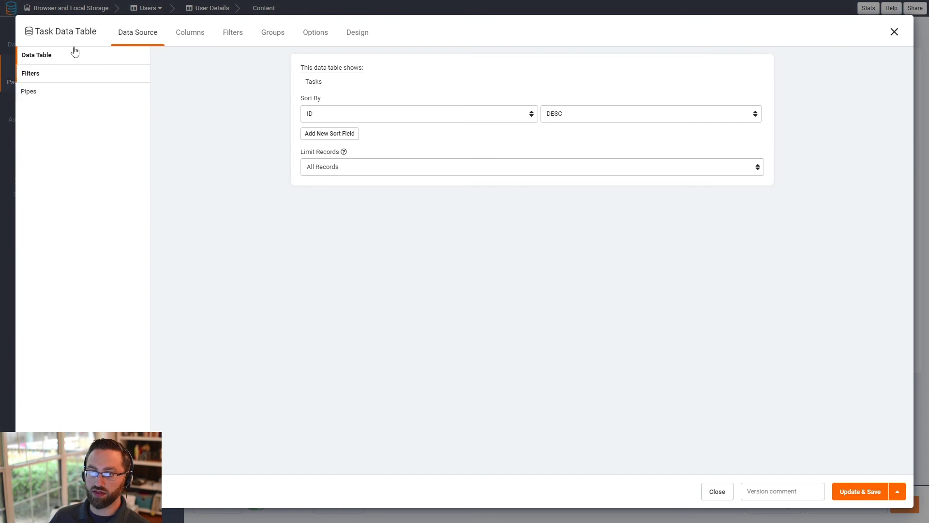
left_click(48, 72)
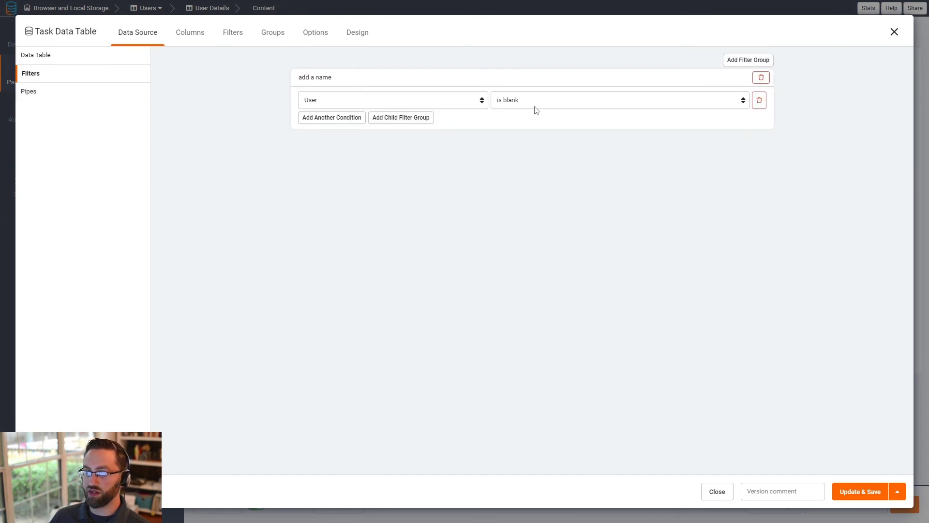
left_click(894, 31)
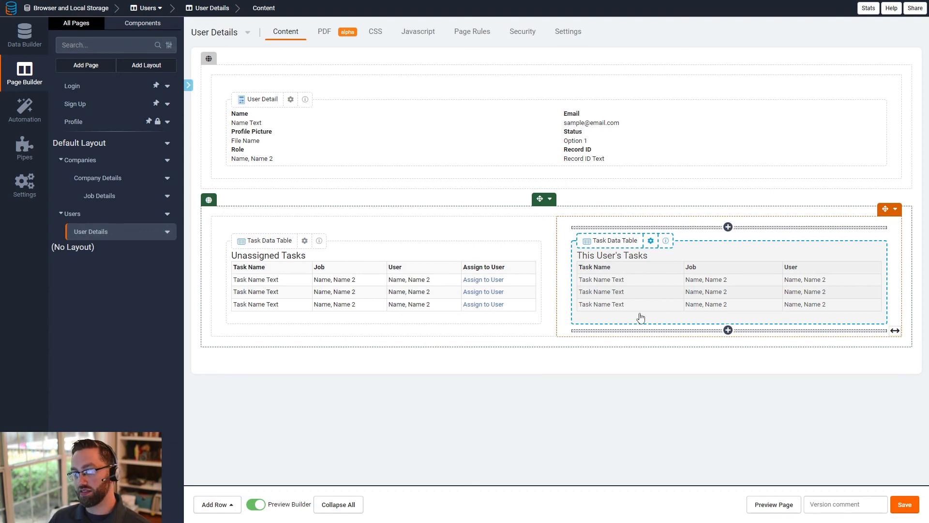
- Check the data source connection of the This User's Tasks table and close its settings
left_click(607, 304)
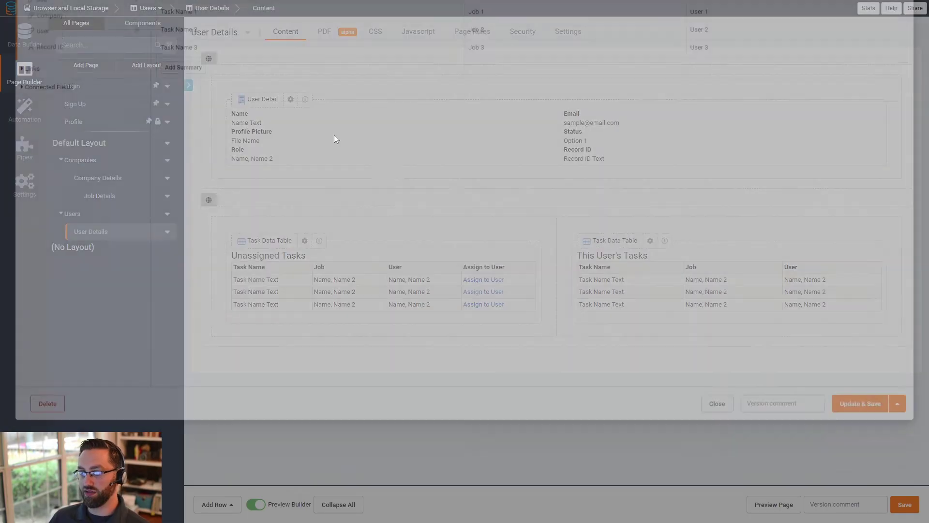
left_click(138, 33)
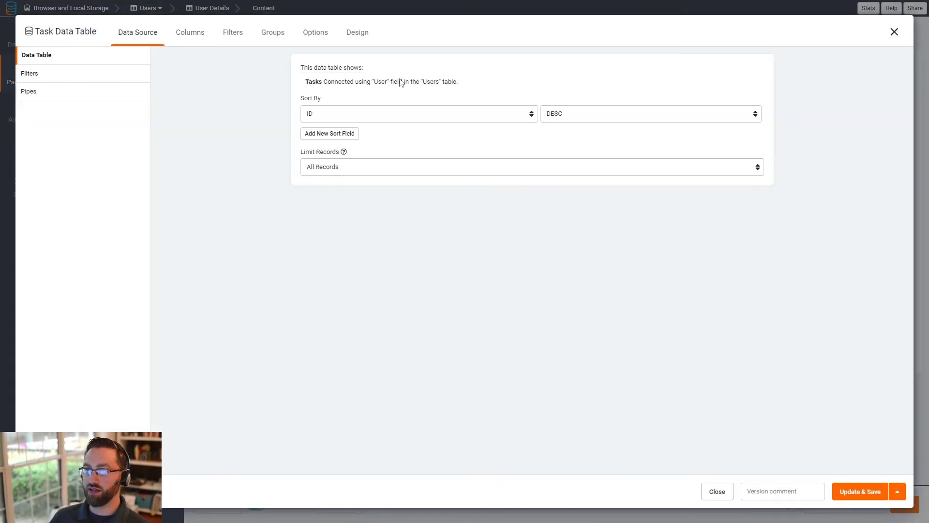
left_click(894, 32)
- Preview the page with the browser developer tools showing, and open the details of the user in the Users Data Table
left_click(773, 508)
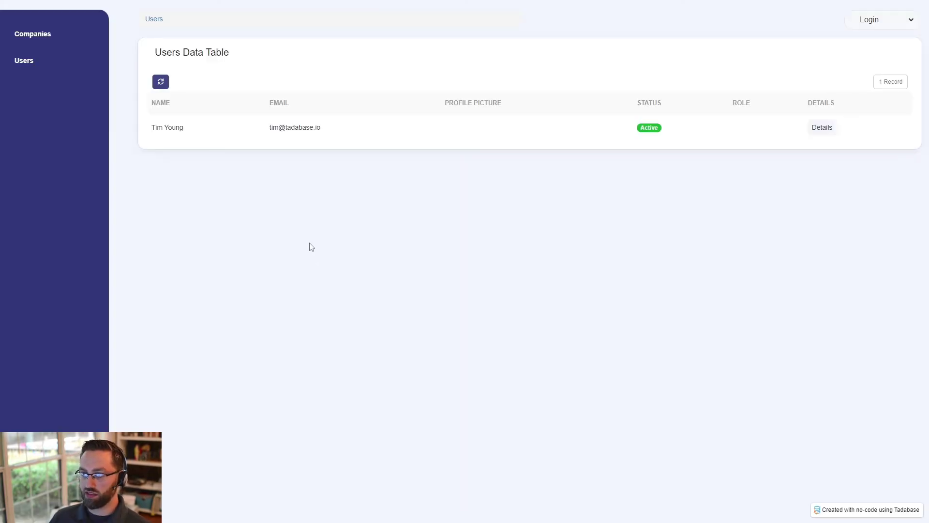
key("F12")
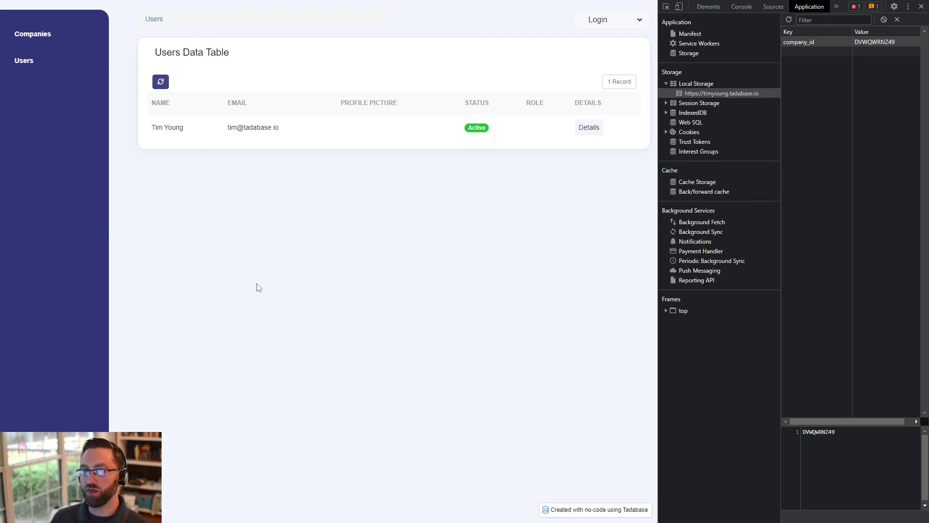
left_click(590, 127)
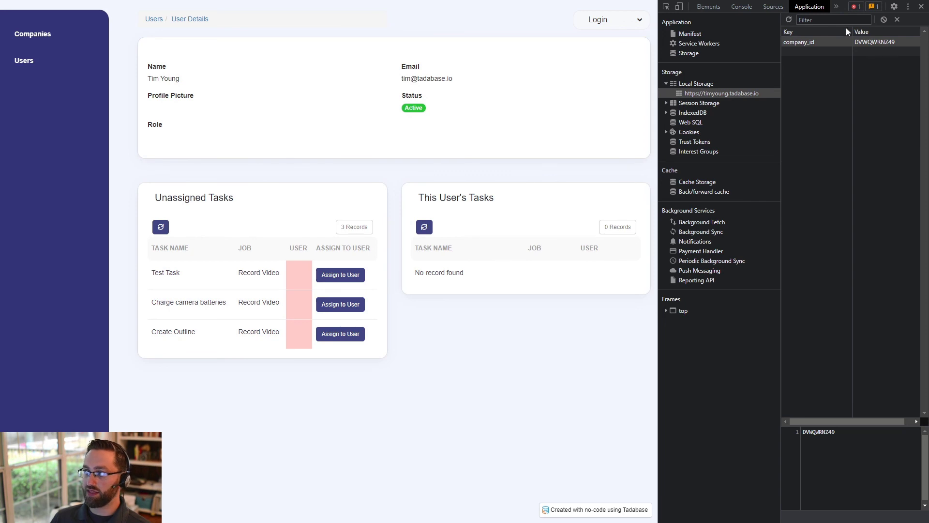
- Refresh the local storage entries in the developer tools and inspect the user_id key
left_click(789, 20)
left_click(794, 41)
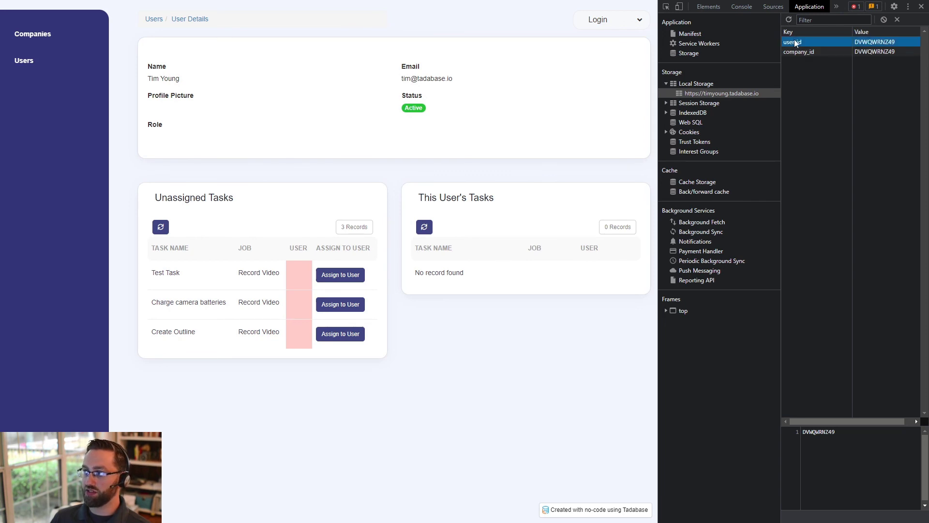
left_click(319, 411)
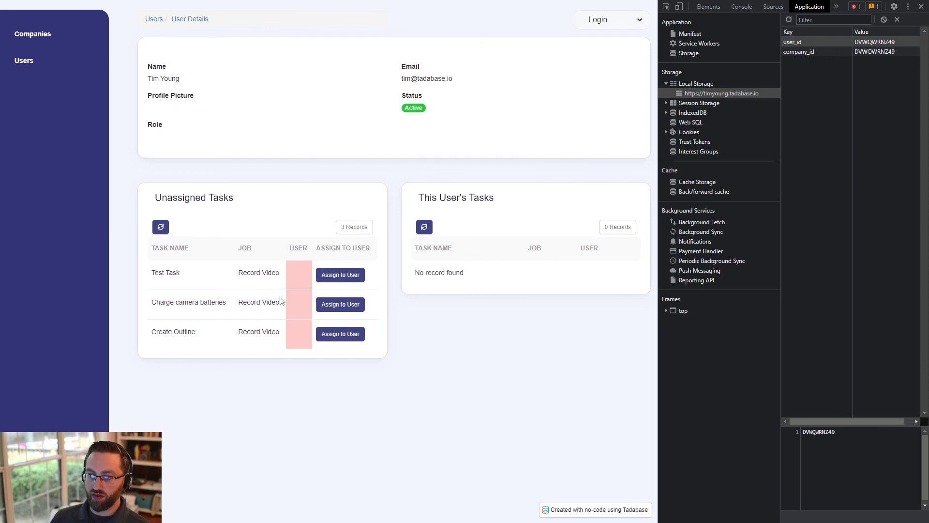
- Assign the Test Task, Charge camera batteries and Create Outline tasks to the user, and refresh the This User's Tasks table to check them
left_click(336, 281)
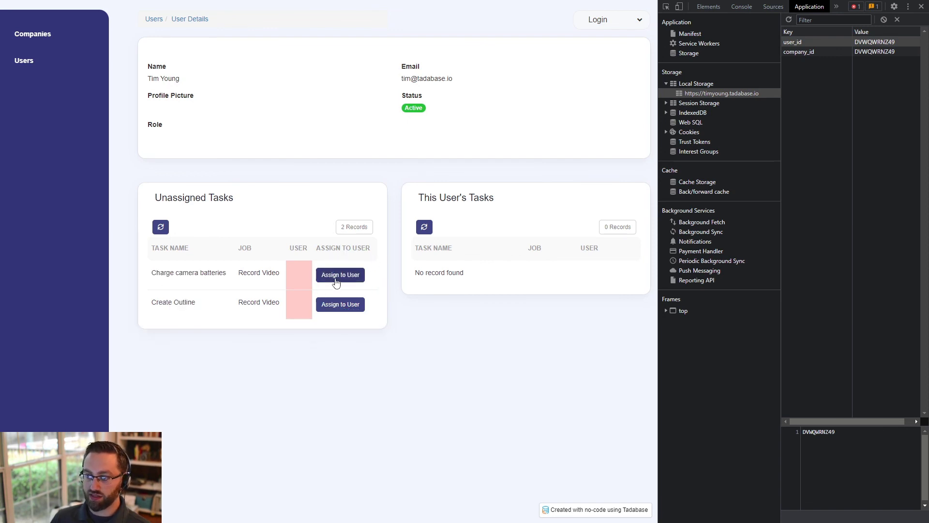
left_click(337, 281)
left_click(336, 277)
left_click(424, 226)
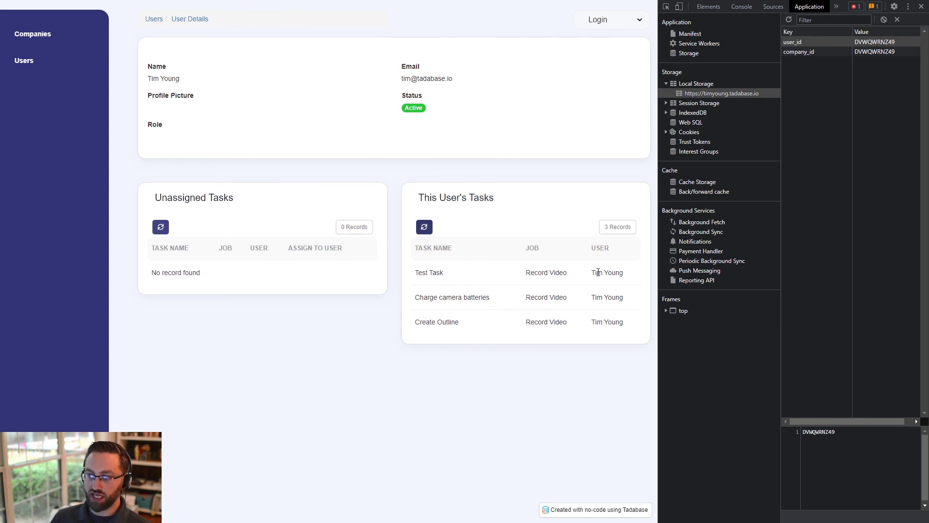
triple_click(620, 272)
left_click(503, 399)
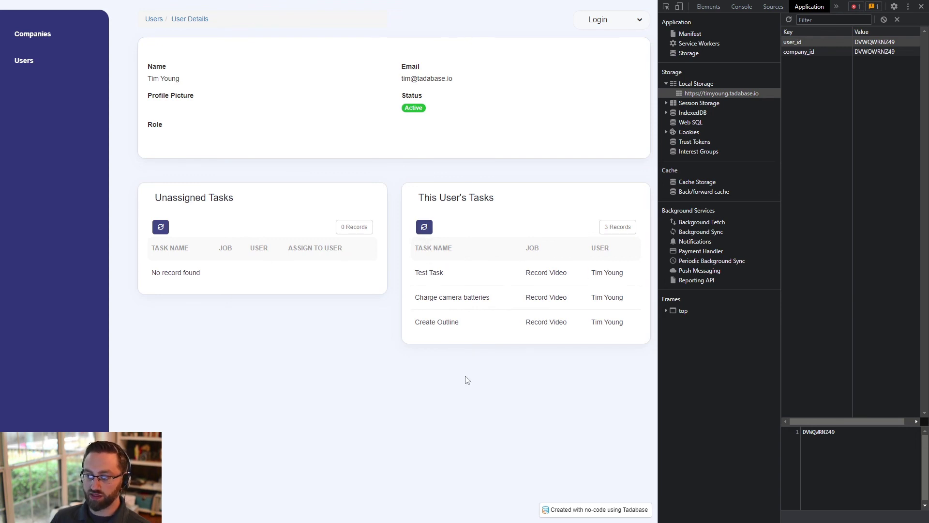